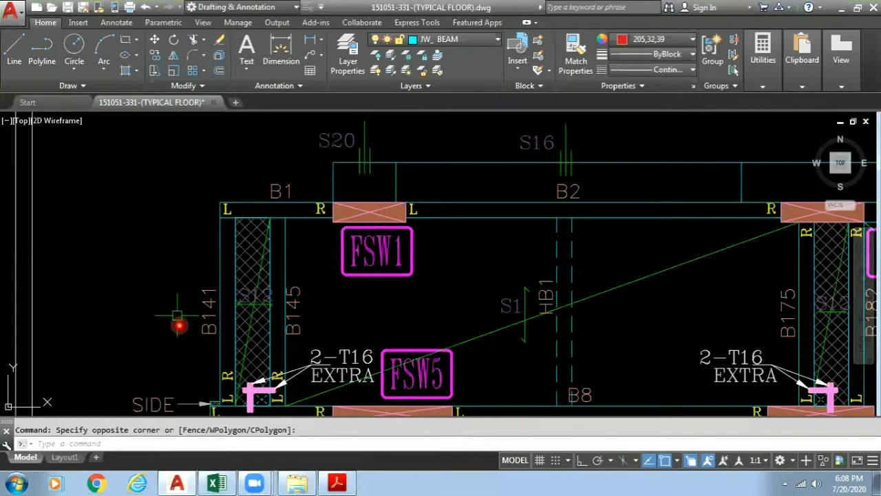
Pan and zoom around beam B141 to inspect its 2-T16 EXTRA bars and the beam row below.
{"action": "middle_click_drag", "start_coordinate": [184, 332], "coordinate": [177, 305]}
{"action": "scroll", "coordinate": [181, 306], "scroll_direction": "up", "scroll_amount": 2}
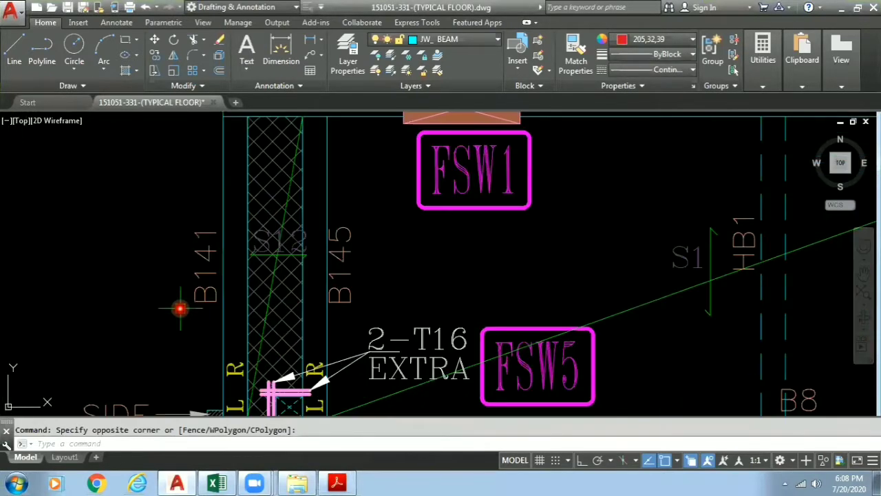
{"action": "scroll", "coordinate": [182, 309], "scroll_direction": "down", "scroll_amount": 2}
{"action": "scroll", "coordinate": [181, 306], "scroll_direction": "up", "scroll_amount": 2}
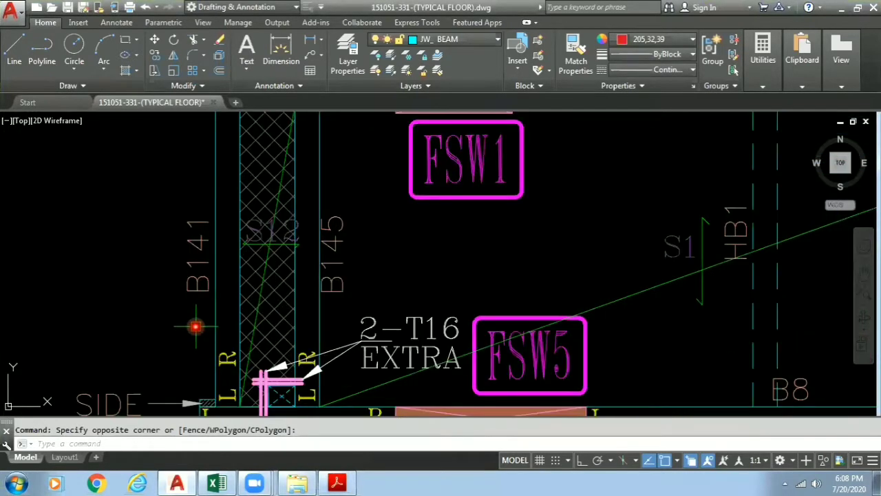
{"action": "scroll", "coordinate": [175, 316], "scroll_direction": "down", "scroll_amount": 2}
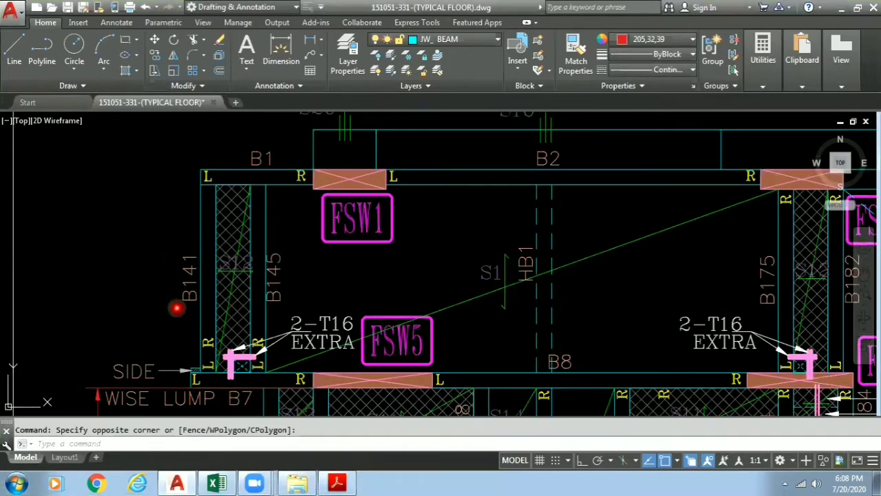
{"action": "scroll", "coordinate": [179, 308], "scroll_direction": "up", "scroll_amount": 2}
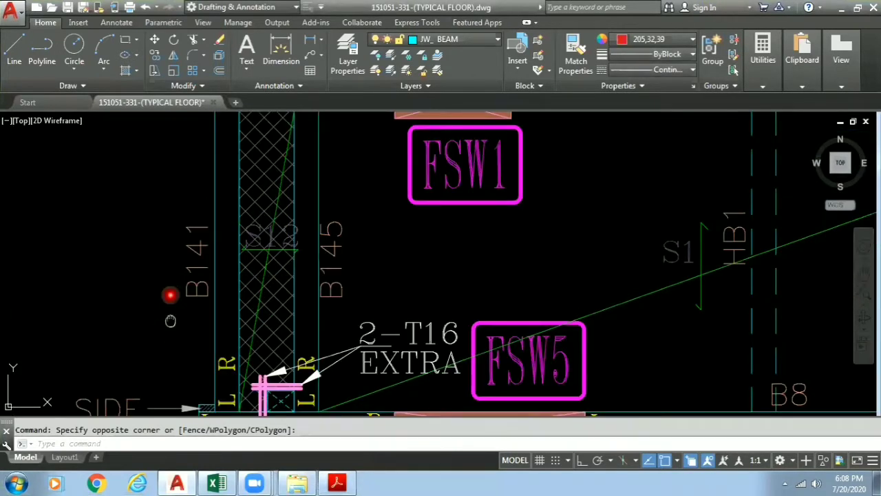
{"action": "middle_click_drag", "start_coordinate": [173, 336], "coordinate": [173, 283]}
{"action": "scroll", "coordinate": [195, 333], "scroll_direction": "down", "scroll_amount": 2}
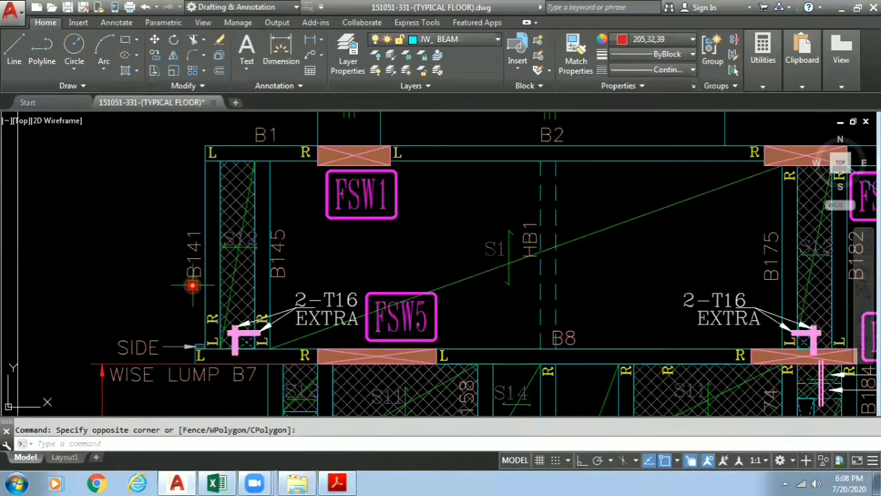
Pan over to the beam detail sheet and zoom in on the beam's right support region.
{"action": "scroll", "coordinate": [191, 281], "scroll_direction": "down", "scroll_amount": 5}
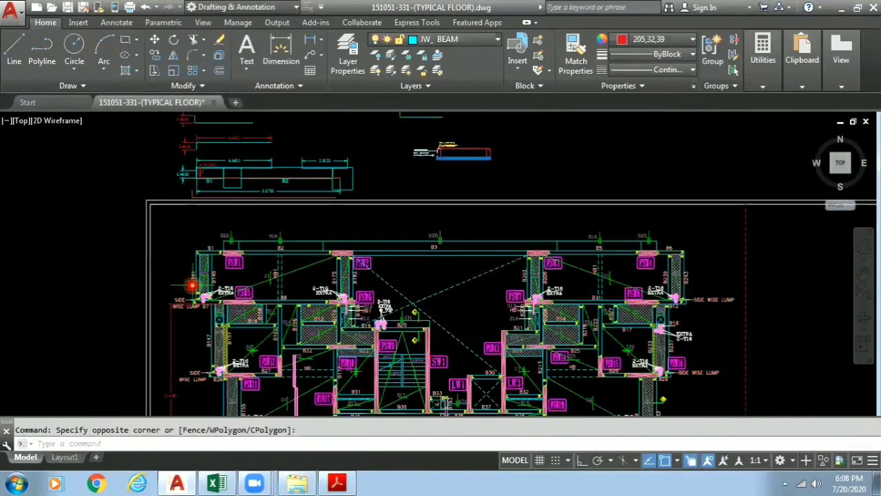
{"action": "scroll", "coordinate": [276, 255], "scroll_direction": "down", "scroll_amount": 3}
{"action": "middle_click_drag", "start_coordinate": [716, 294], "coordinate": [576, 276]}
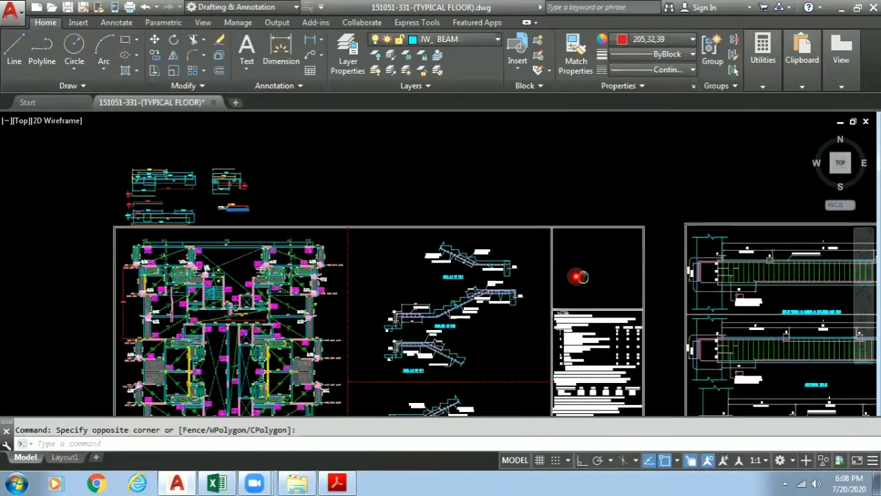
{"action": "scroll", "coordinate": [414, 275], "scroll_direction": "up", "scroll_amount": 4}
{"action": "scroll", "coordinate": [601, 268], "scroll_direction": "up", "scroll_amount": 2}
{"action": "scroll", "coordinate": [601, 268], "scroll_direction": "up", "scroll_amount": 2}
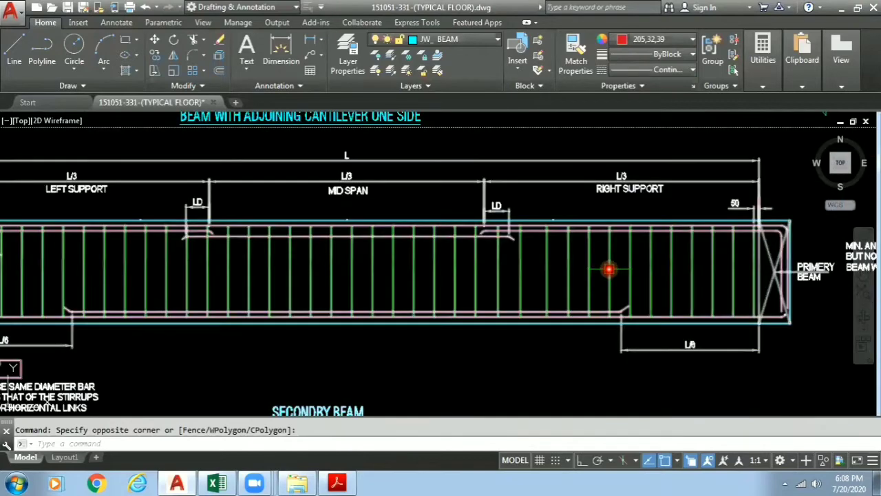
{"action": "middle_click_drag", "start_coordinate": [703, 271], "coordinate": [618, 272]}
{"action": "scroll", "coordinate": [626, 268], "scroll_direction": "up", "scroll_amount": 2}
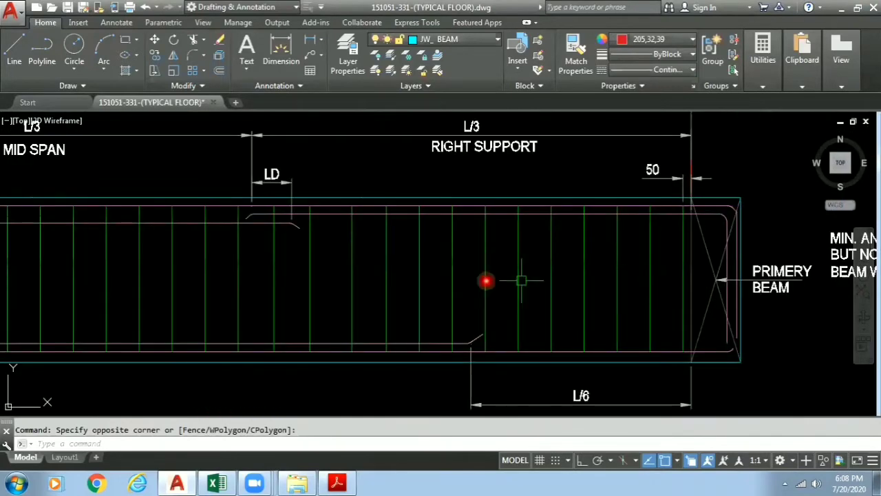
{"action": "scroll", "coordinate": [539, 267], "scroll_direction": "down", "scroll_amount": 2}
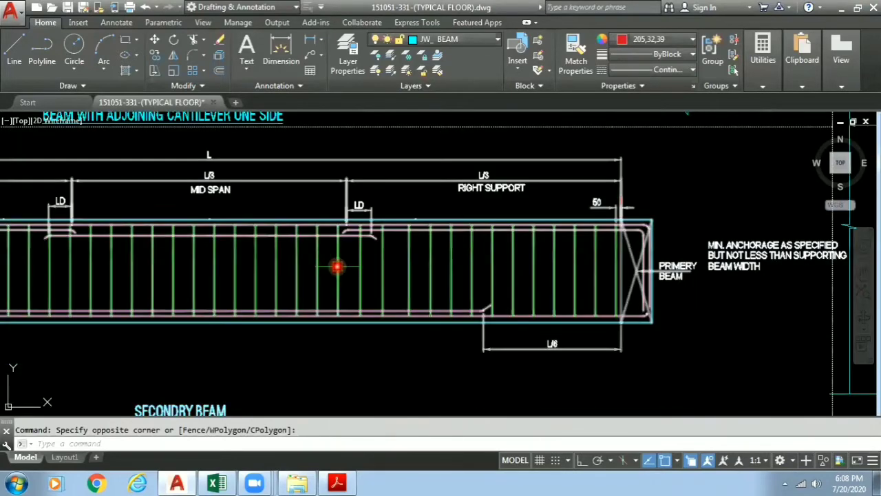
{"action": "scroll", "coordinate": [338, 266], "scroll_direction": "down", "scroll_amount": 1}
{"action": "scroll", "coordinate": [403, 252], "scroll_direction": "up", "scroll_amount": 1}
{"action": "mouse_move", "coordinate": [404, 252]}
{"action": "middle_mouse_down"}
{"action": "mouse_move", "coordinate": [533, 246]}
{"action": "mouse_move", "coordinate": [472, 250]}
{"action": "middle_mouse_up"}
{"action": "scroll", "coordinate": [620, 245], "scroll_direction": "up", "scroll_amount": 2}
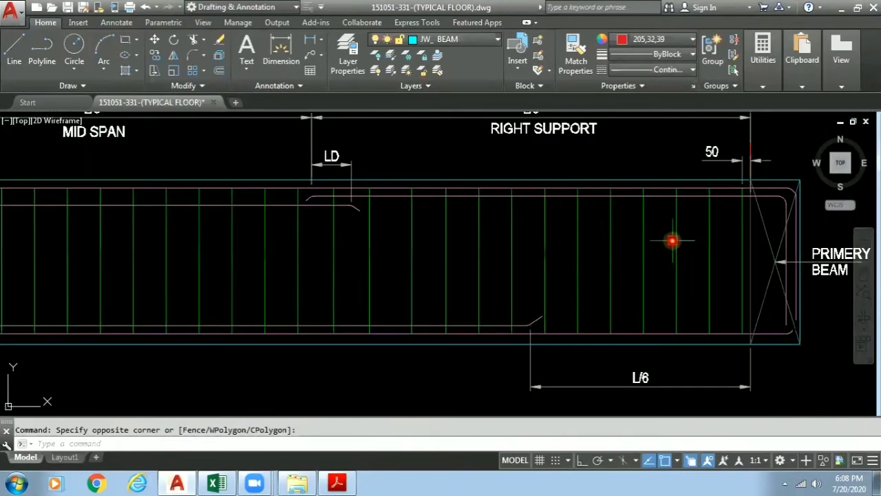
{"action": "middle_click_drag", "start_coordinate": [671, 241], "coordinate": [631, 254]}
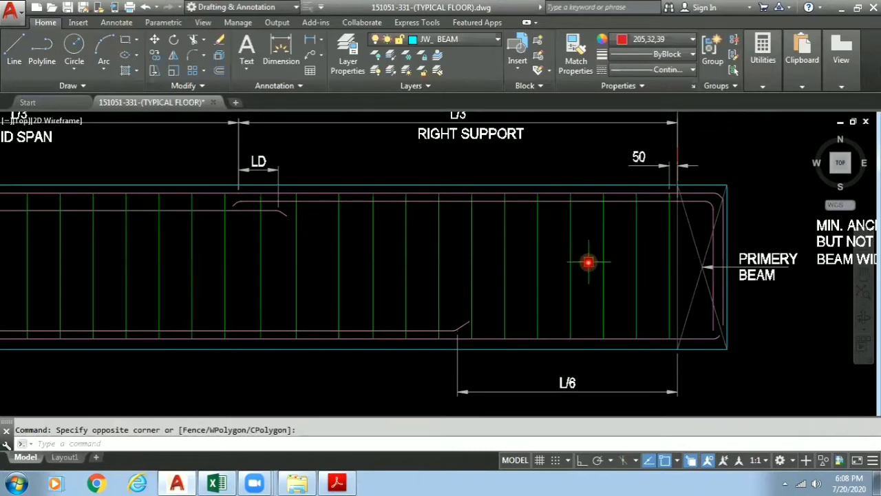
Read the MIN. ANCHORAGE note, RIGHT SUPPORT, LD and 50 dimension, then zoom out to both sheets.
{"action": "scroll", "coordinate": [599, 260], "scroll_direction": "down", "scroll_amount": 2}
{"action": "scroll", "coordinate": [631, 254], "scroll_direction": "up", "scroll_amount": 2}
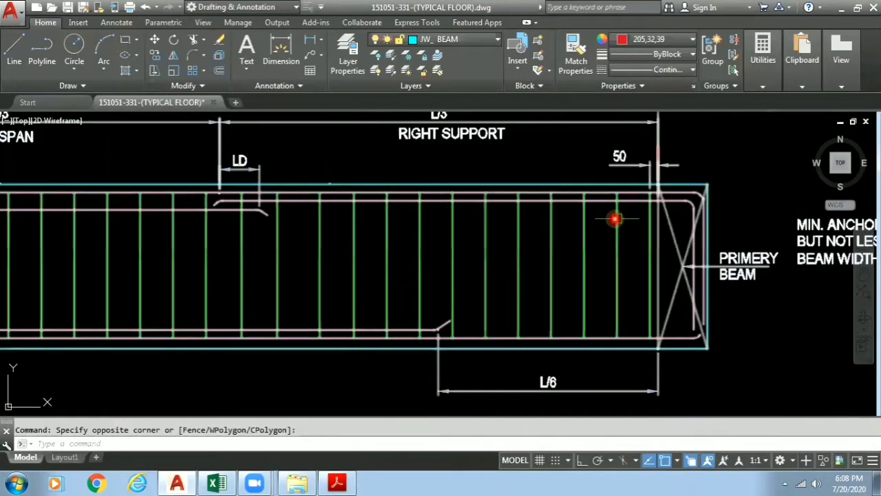
{"action": "middle_click_drag", "start_coordinate": [761, 226], "coordinate": [574, 242]}
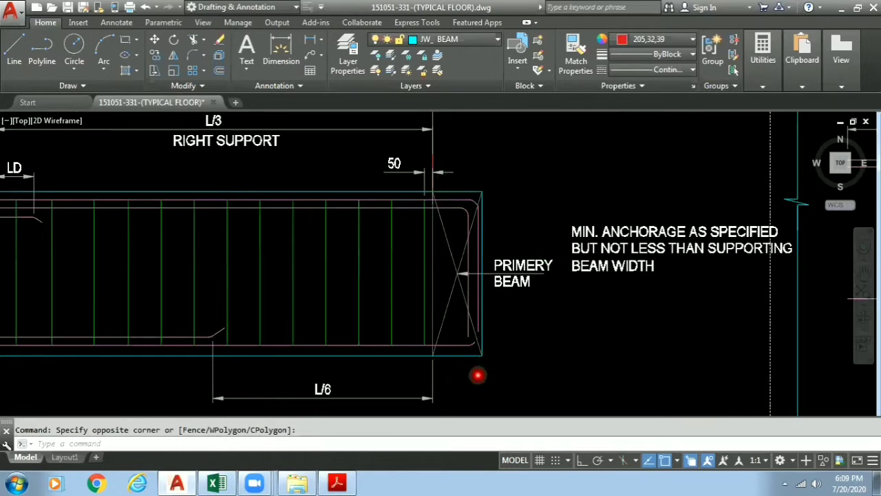
{"action": "scroll", "coordinate": [476, 377], "scroll_direction": "up", "scroll_amount": 5}
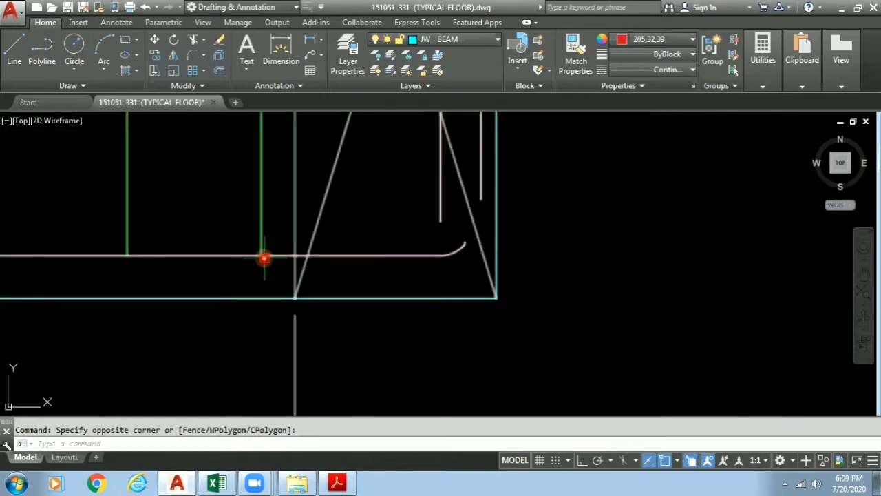
{"action": "scroll", "coordinate": [472, 263], "scroll_direction": "down", "scroll_amount": 2}
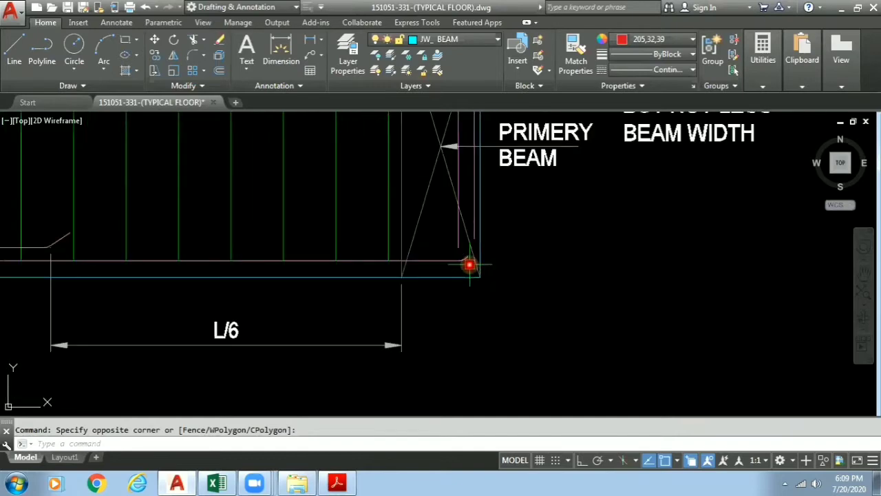
{"action": "scroll", "coordinate": [482, 269], "scroll_direction": "down", "scroll_amount": 2}
{"action": "scroll", "coordinate": [485, 270], "scroll_direction": "down", "scroll_amount": 2}
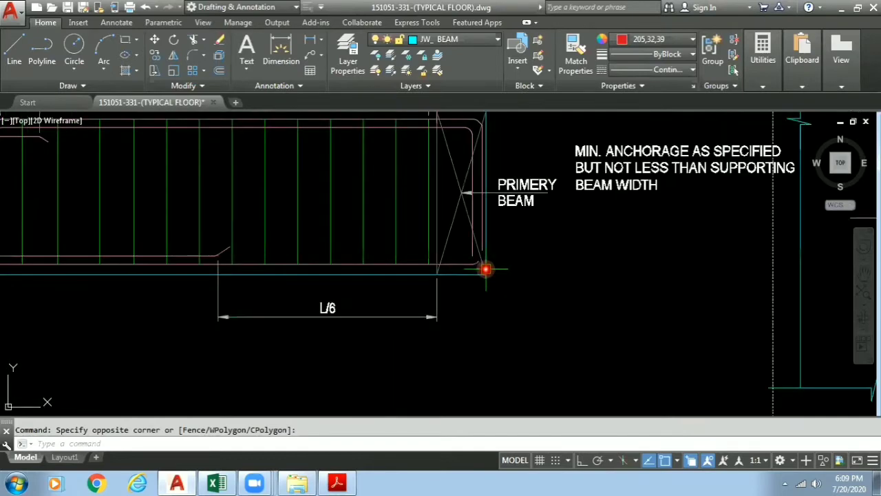
{"action": "middle_click_drag", "start_coordinate": [376, 172], "coordinate": [399, 227]}
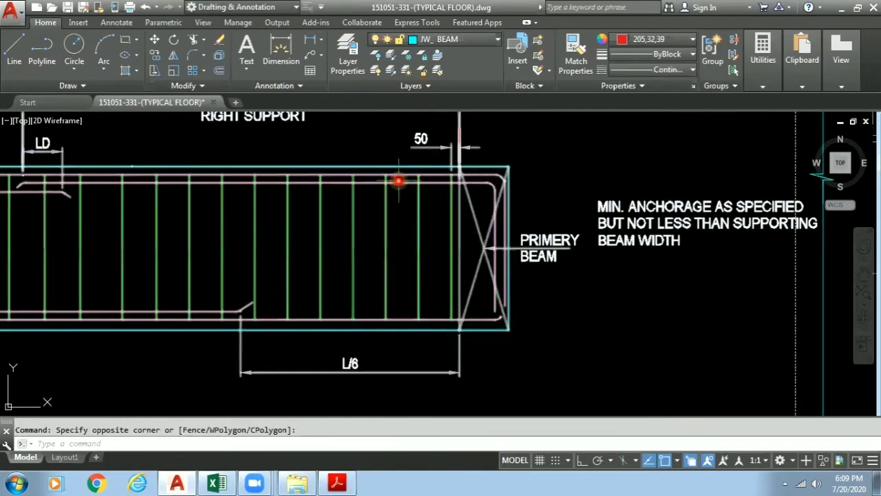
{"action": "scroll", "coordinate": [494, 229], "scroll_direction": "down", "scroll_amount": 2}
{"action": "scroll", "coordinate": [495, 228], "scroll_direction": "down", "scroll_amount": 3}
{"action": "scroll", "coordinate": [493, 227], "scroll_direction": "down", "scroll_amount": 3}
Zoom into the upper-left beam sketch until its Ld+10*d and beam width-cover IF annotations are readable.
{"action": "scroll", "coordinate": [491, 228], "scroll_direction": "down", "scroll_amount": 3}
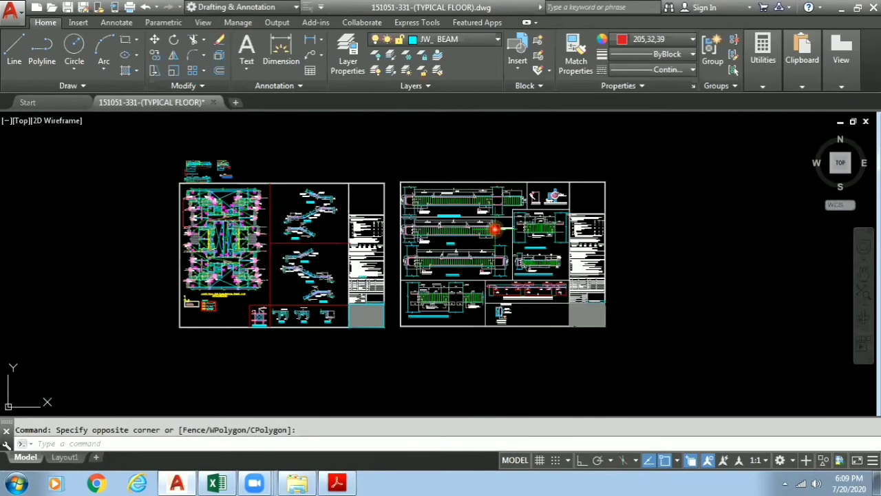
{"action": "scroll", "coordinate": [292, 185], "scroll_direction": "up", "scroll_amount": 5}
{"action": "scroll", "coordinate": [241, 181], "scroll_direction": "up", "scroll_amount": 3}
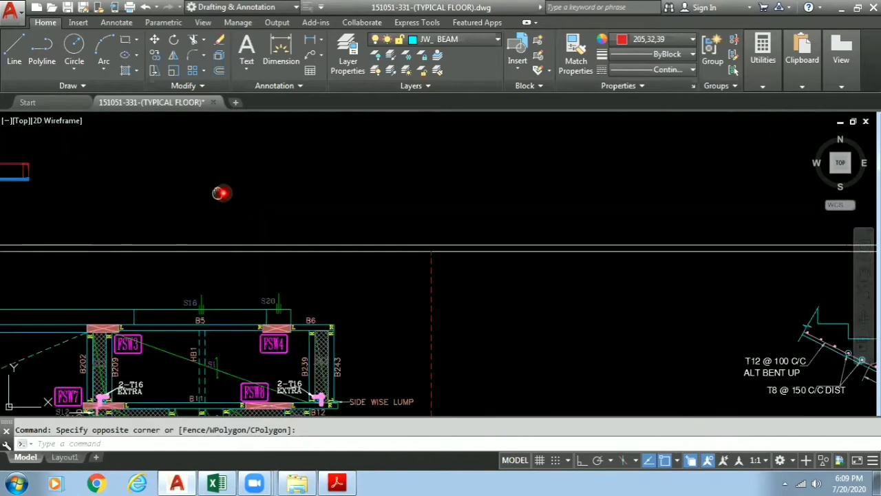
{"action": "scroll", "coordinate": [135, 195], "scroll_direction": "up", "scroll_amount": 3}
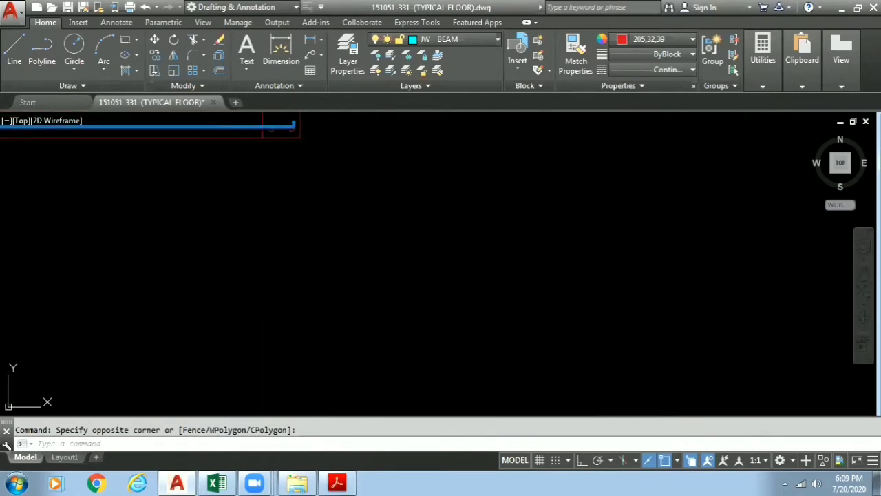
{"action": "scroll", "coordinate": [327, 177], "scroll_direction": "up", "scroll_amount": 2}
{"action": "mouse_move", "coordinate": [327, 177]}
{"action": "middle_mouse_down"}
{"action": "mouse_move", "coordinate": [505, 239]}
{"action": "mouse_move", "coordinate": [373, 236]}
{"action": "middle_mouse_up"}
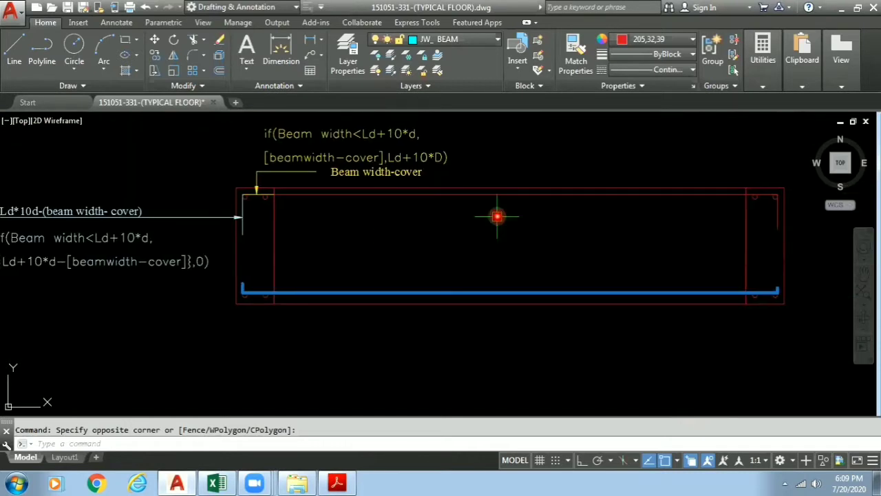
{"action": "scroll", "coordinate": [497, 217], "scroll_direction": "up", "scroll_amount": 2}
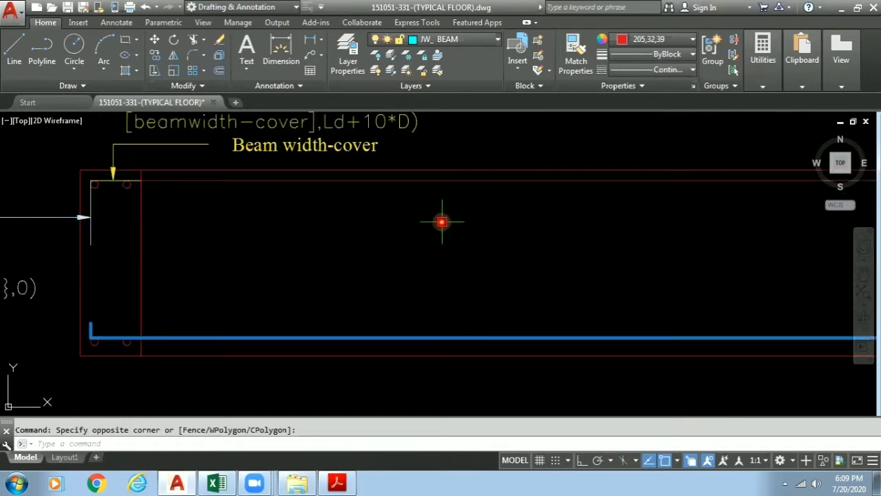
Recolour the beam sketch's inner rectangle outline from red to green (88,186,72).
{"action": "left_click", "coordinate": [367, 171]}
{"action": "left_click", "coordinate": [683, 41]}
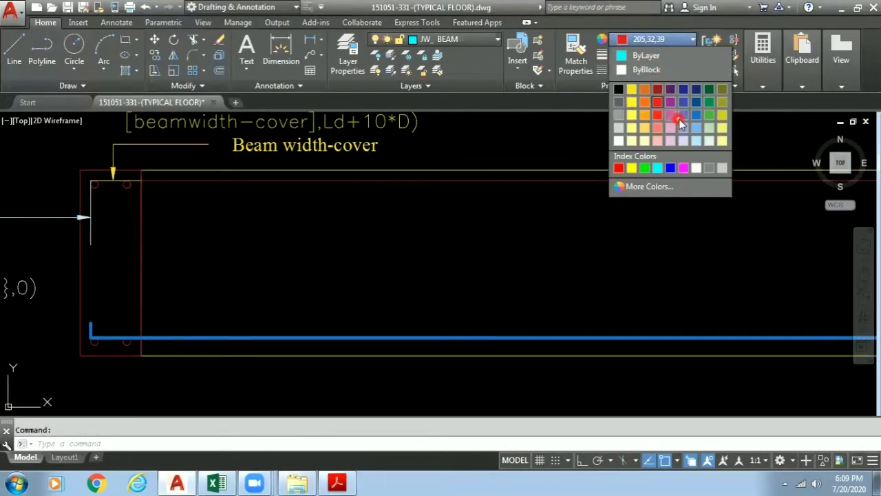
{"action": "left_click", "coordinate": [710, 115]}
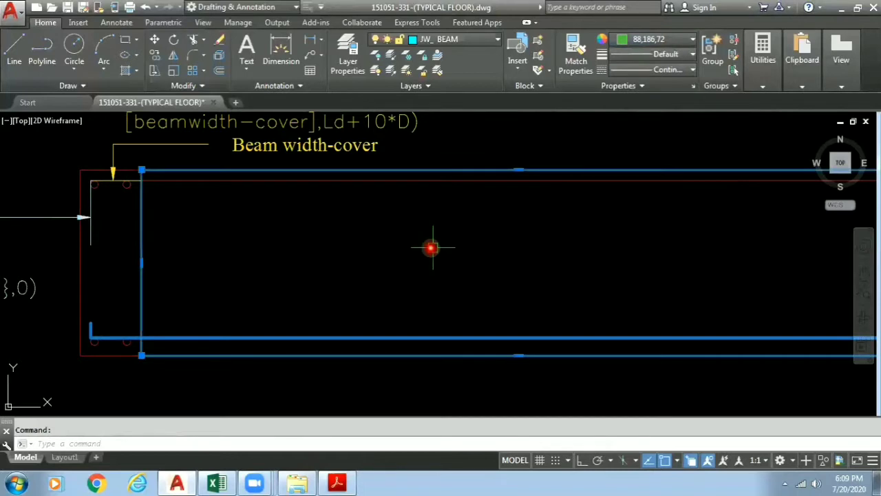
{"action": "key", "text": "Escape"}
{"action": "scroll", "coordinate": [396, 220], "scroll_direction": "down", "scroll_amount": 2}
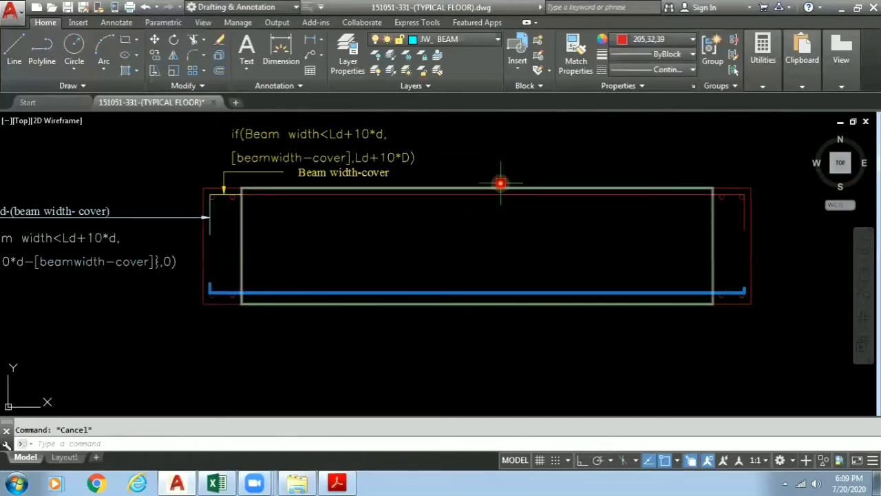
{"action": "scroll", "coordinate": [403, 201], "scroll_direction": "up", "scroll_amount": 2}
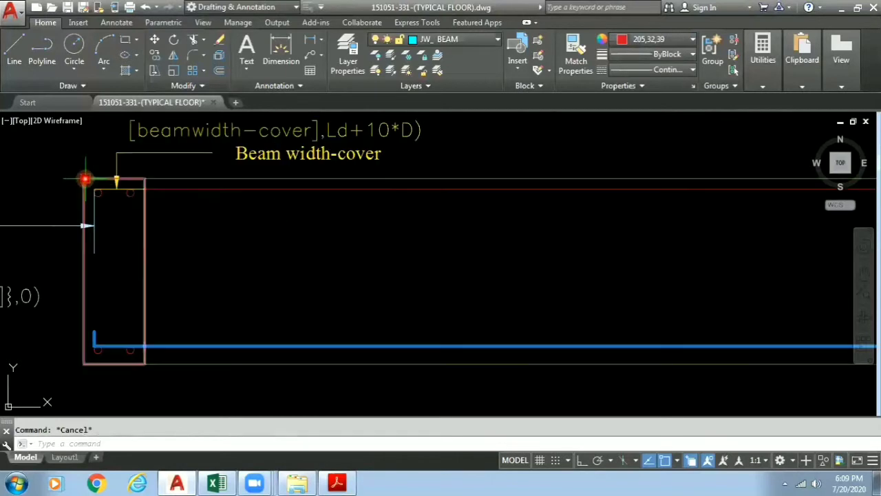
{"action": "scroll", "coordinate": [147, 199], "scroll_direction": "down", "scroll_amount": 2}
{"action": "scroll", "coordinate": [466, 193], "scroll_direction": "up", "scroll_amount": 1}
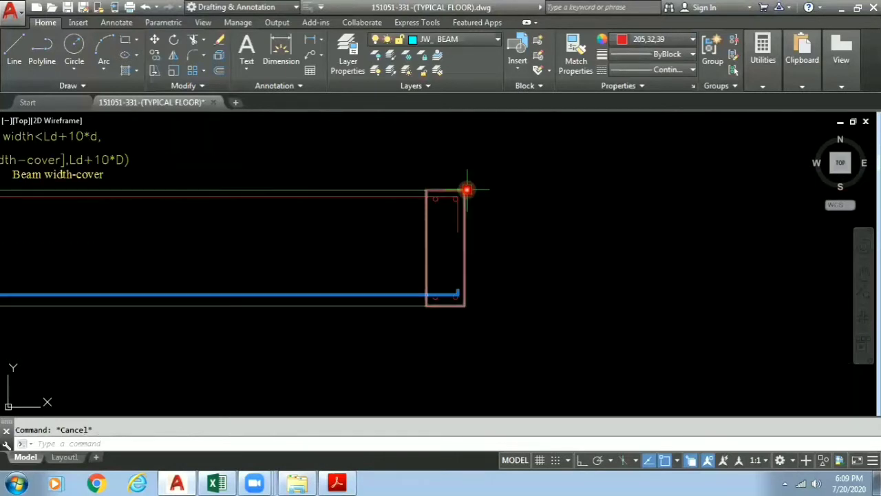
{"action": "scroll", "coordinate": [316, 235], "scroll_direction": "down", "scroll_amount": 1}
{"action": "scroll", "coordinate": [287, 209], "scroll_direction": "up", "scroll_amount": 1}
{"action": "scroll", "coordinate": [287, 209], "scroll_direction": "up", "scroll_amount": 1}
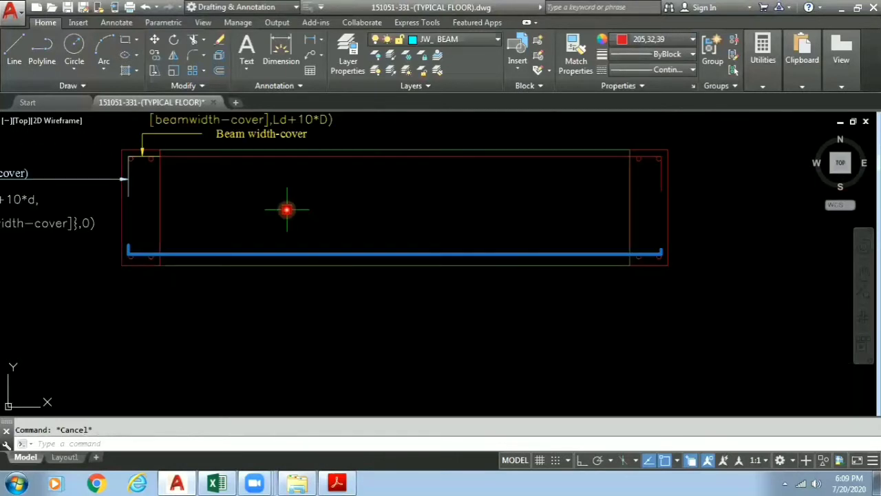
{"action": "middle_click_drag", "start_coordinate": [286, 209], "coordinate": [314, 255]}
{"action": "scroll", "coordinate": [275, 238], "scroll_direction": "up", "scroll_amount": 2}
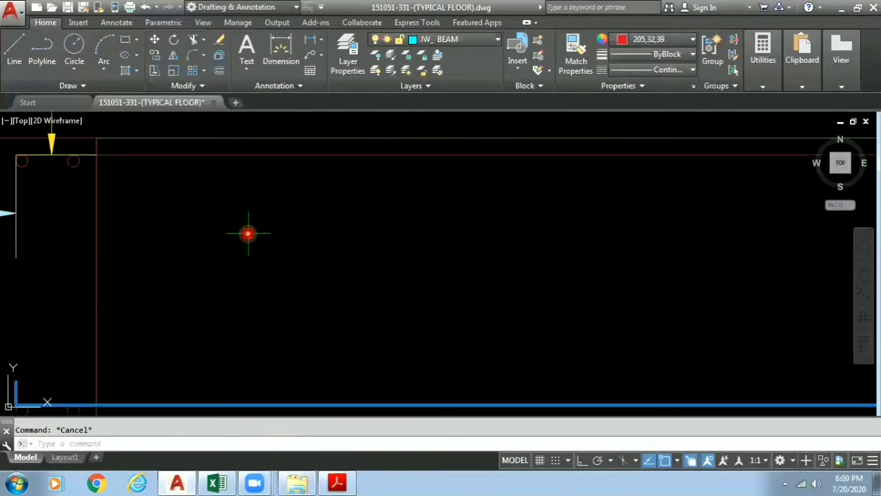
{"action": "middle_click_drag", "start_coordinate": [248, 232], "coordinate": [337, 244]}
{"action": "scroll", "coordinate": [337, 244], "scroll_direction": "down", "scroll_amount": 2}
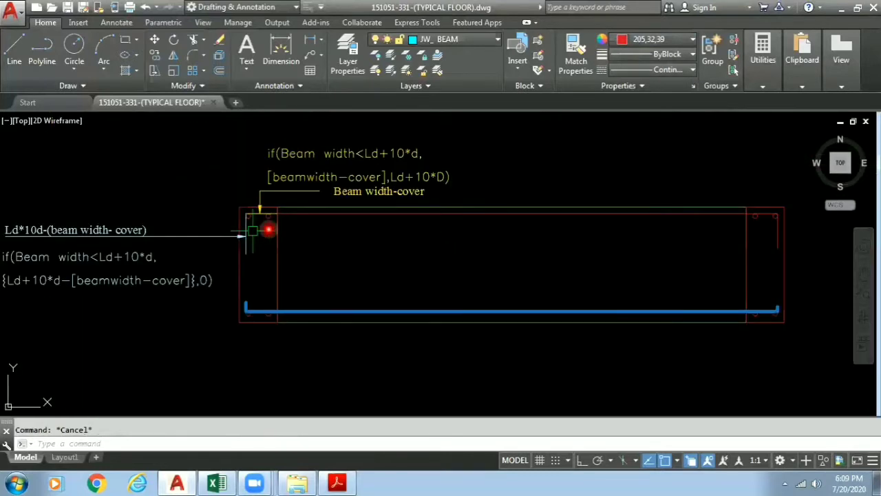
{"action": "scroll", "coordinate": [269, 232], "scroll_direction": "up", "scroll_amount": 5}
{"action": "scroll", "coordinate": [149, 318], "scroll_direction": "down", "scroll_amount": 2}
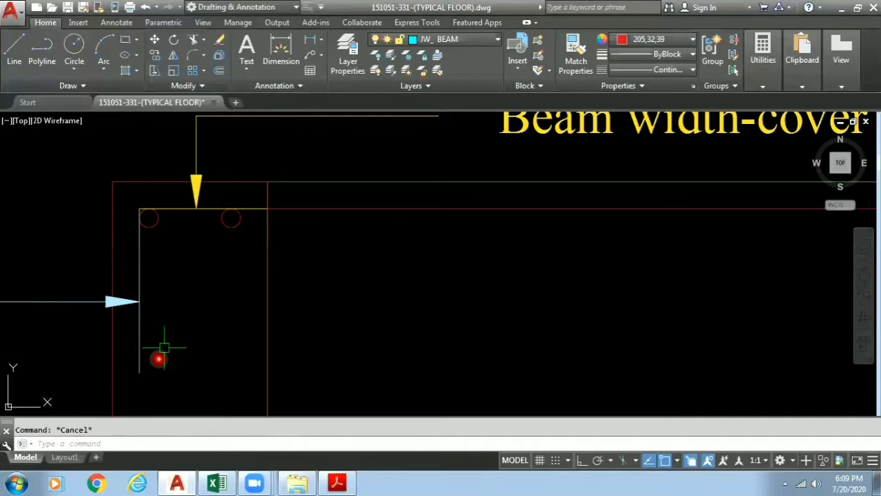
{"action": "scroll", "coordinate": [255, 212], "scroll_direction": "down", "scroll_amount": 5}
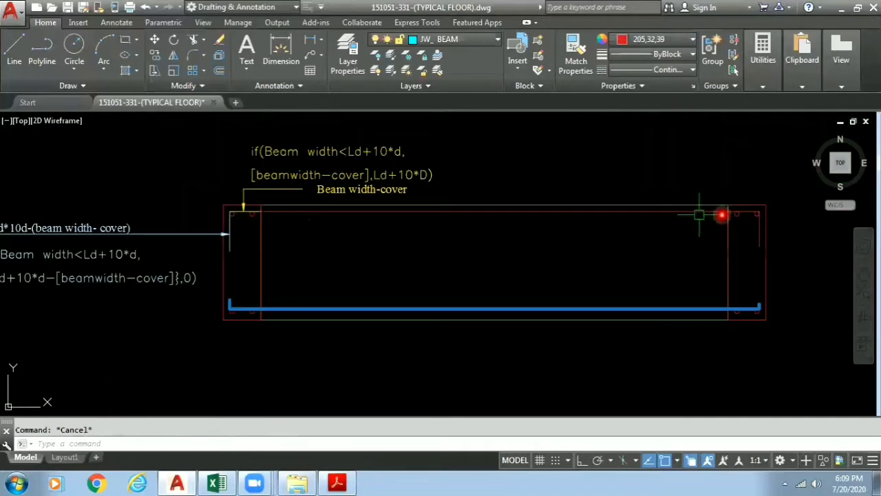
{"action": "scroll", "coordinate": [658, 217], "scroll_direction": "up", "scroll_amount": 2}
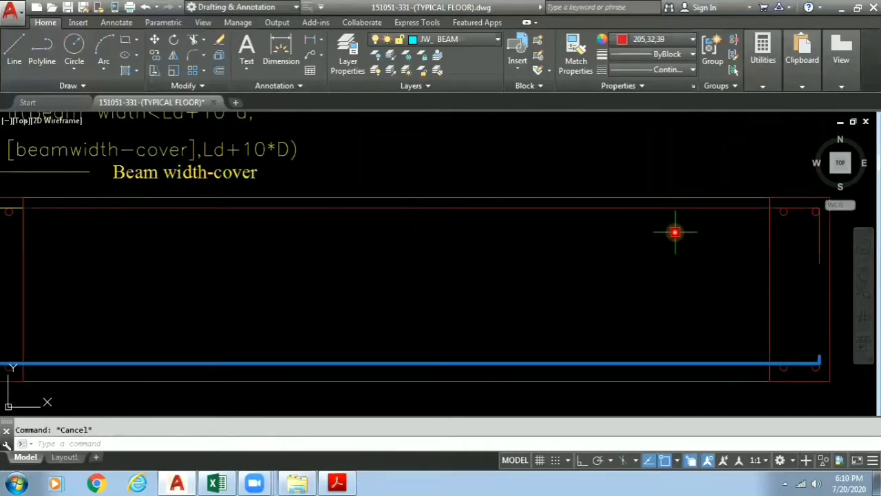
{"action": "middle_click_drag", "start_coordinate": [684, 232], "coordinate": [555, 240]}
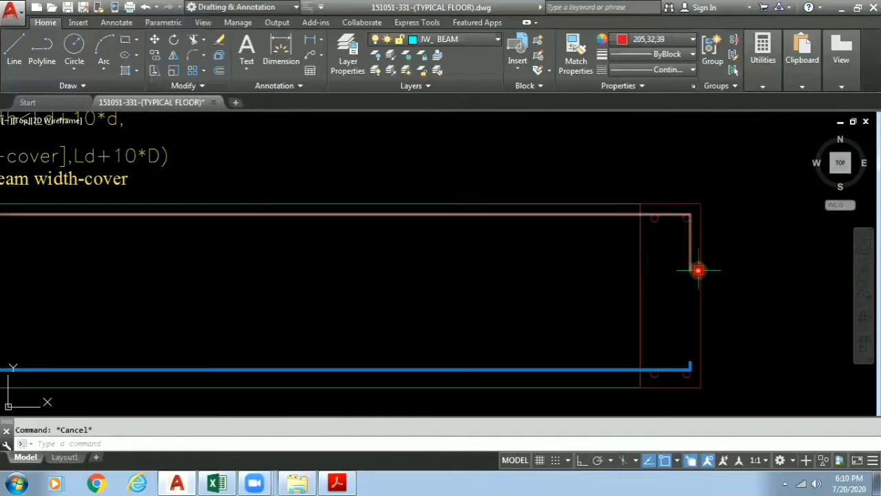
{"action": "middle_click_drag", "start_coordinate": [338, 277], "coordinate": [590, 259]}
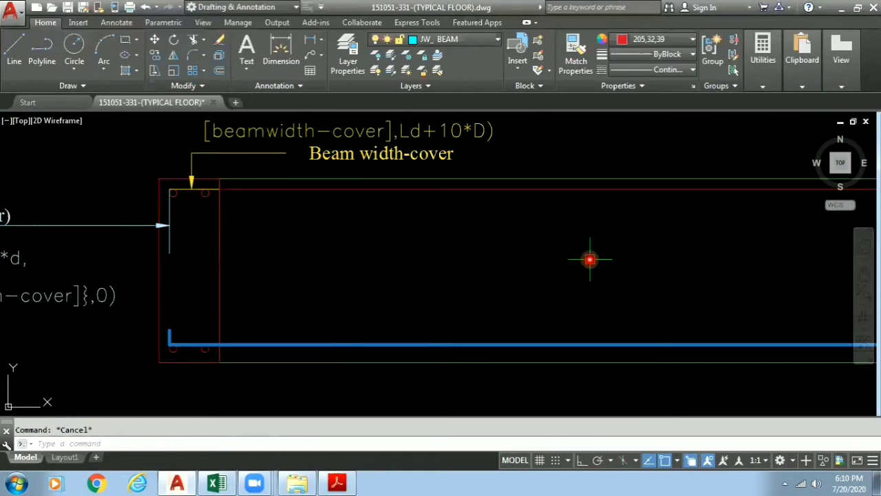
{"action": "scroll", "coordinate": [360, 286], "scroll_direction": "up", "scroll_amount": 2}
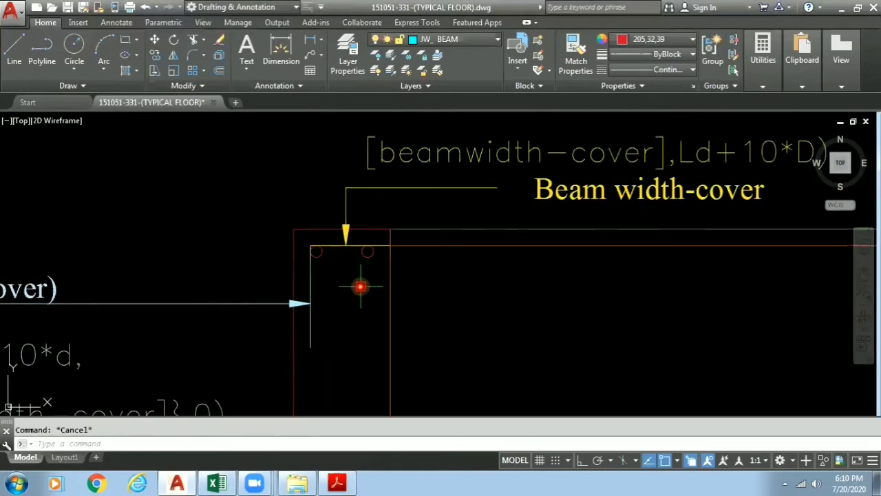
{"action": "middle_click_drag", "start_coordinate": [346, 360], "coordinate": [343, 233]}
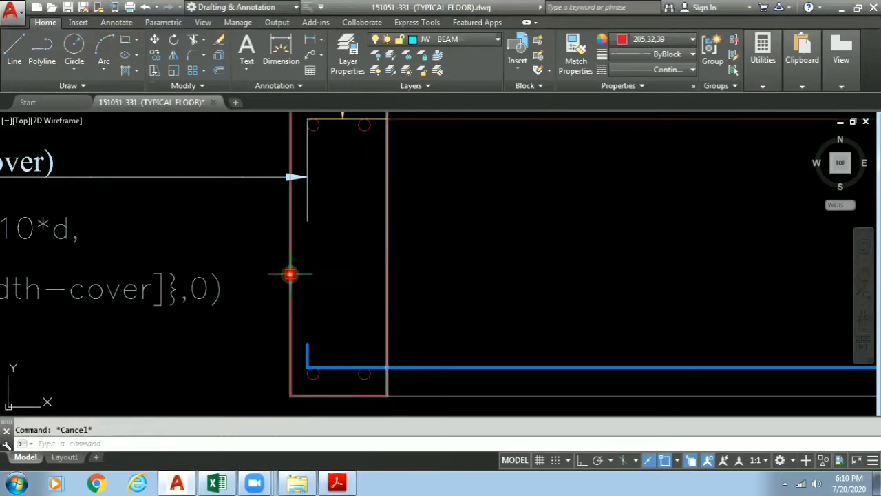
{"action": "scroll", "coordinate": [381, 268], "scroll_direction": "down", "scroll_amount": 2}
{"action": "middle_click_drag", "start_coordinate": [382, 268], "coordinate": [150, 257]}
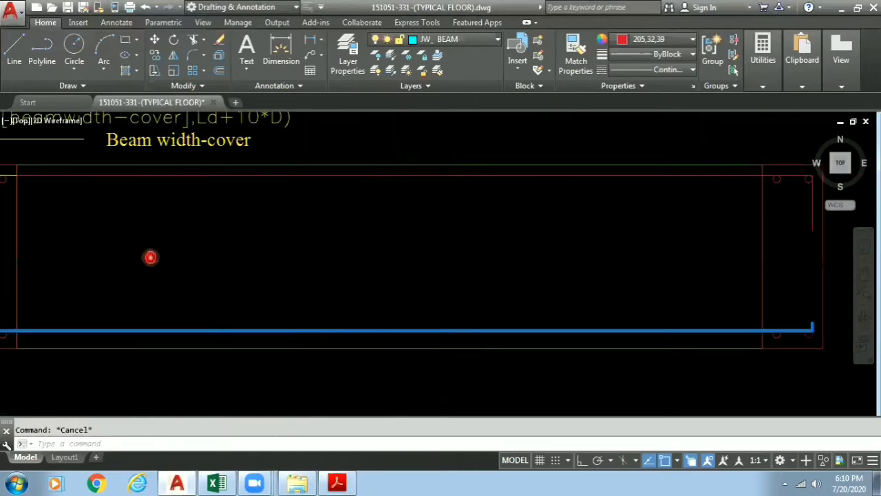
{"action": "scroll", "coordinate": [431, 248], "scroll_direction": "down", "scroll_amount": 2}
{"action": "scroll", "coordinate": [166, 215], "scroll_direction": "up", "scroll_amount": 4}
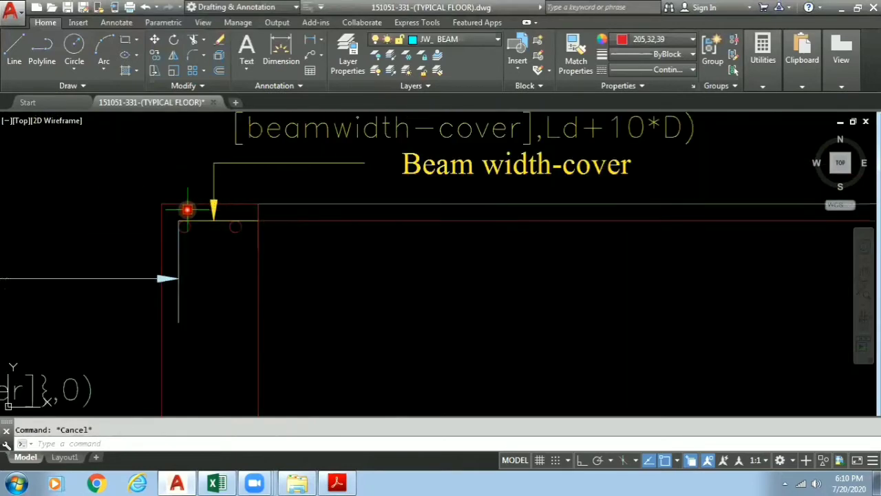
{"action": "scroll", "coordinate": [187, 209], "scroll_direction": "up", "scroll_amount": 2}
{"action": "scroll", "coordinate": [186, 209], "scroll_direction": "up", "scroll_amount": 2}
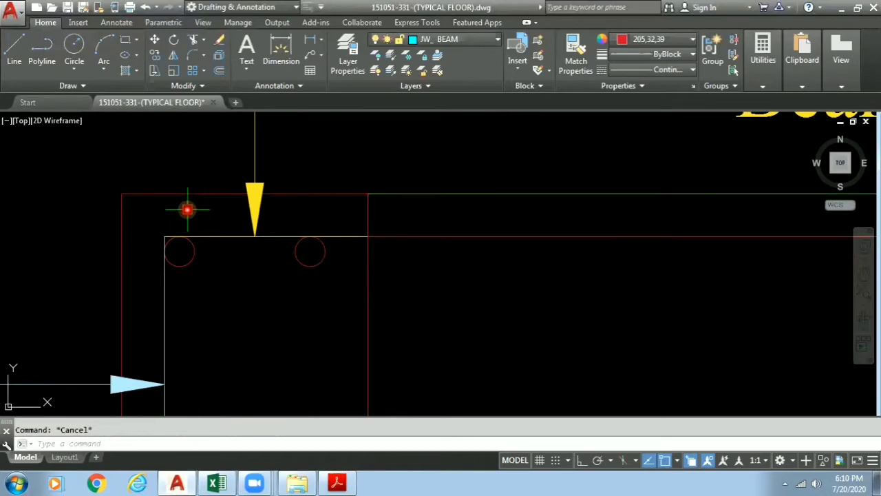
{"action": "scroll", "coordinate": [187, 209], "scroll_direction": "down", "scroll_amount": 2}
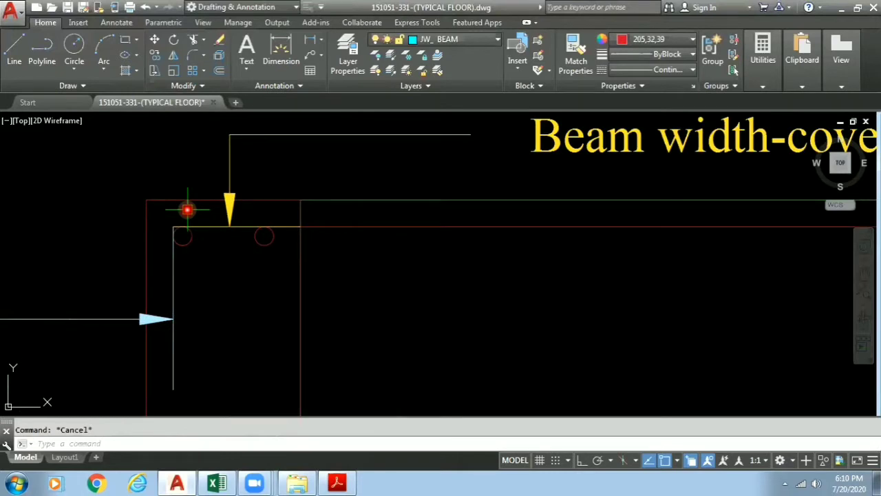
{"action": "scroll", "coordinate": [187, 209], "scroll_direction": "down", "scroll_amount": 2}
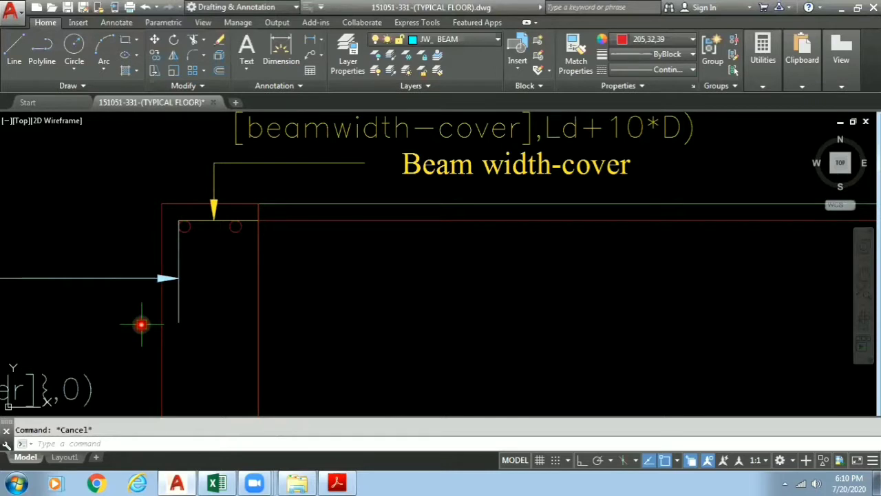
{"action": "mouse_move", "coordinate": [142, 324]}
{"action": "middle_mouse_down"}
{"action": "mouse_move", "coordinate": [220, 290]}
{"action": "mouse_move", "coordinate": [241, 411]}
{"action": "mouse_move", "coordinate": [403, 270]}
{"action": "middle_mouse_up"}
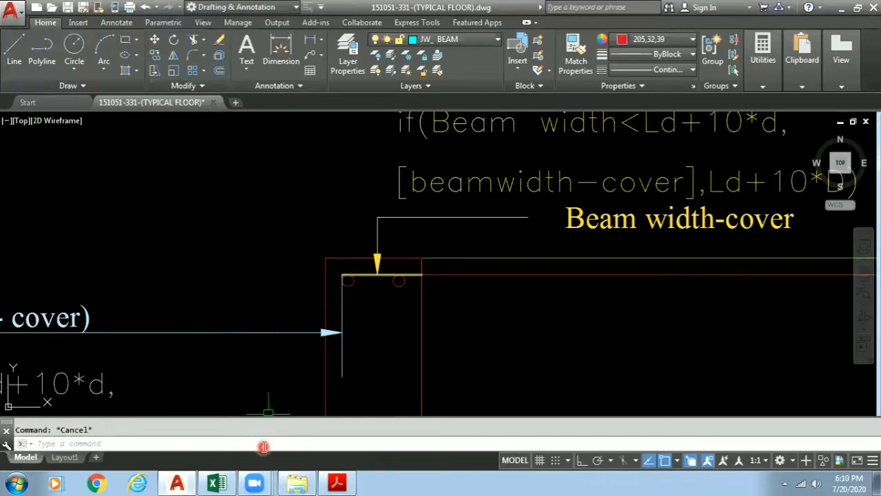
Check the 230 and 700 beam width and depth columns in the 151051-333.pdf schedule, then return to AutoCAD.
{"action": "left_click", "coordinate": [336, 482]}
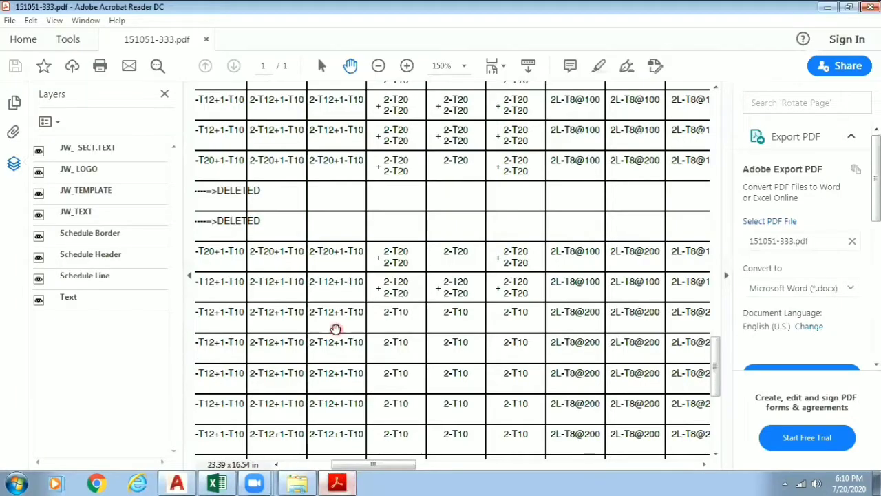
{"action": "mouse_move", "coordinate": [323, 307]}
{"action": "left_mouse_down"}
{"action": "mouse_move", "coordinate": [554, 293]}
{"action": "mouse_move", "coordinate": [531, 301]}
{"action": "mouse_move", "coordinate": [431, 291]}
{"action": "left_mouse_up"}
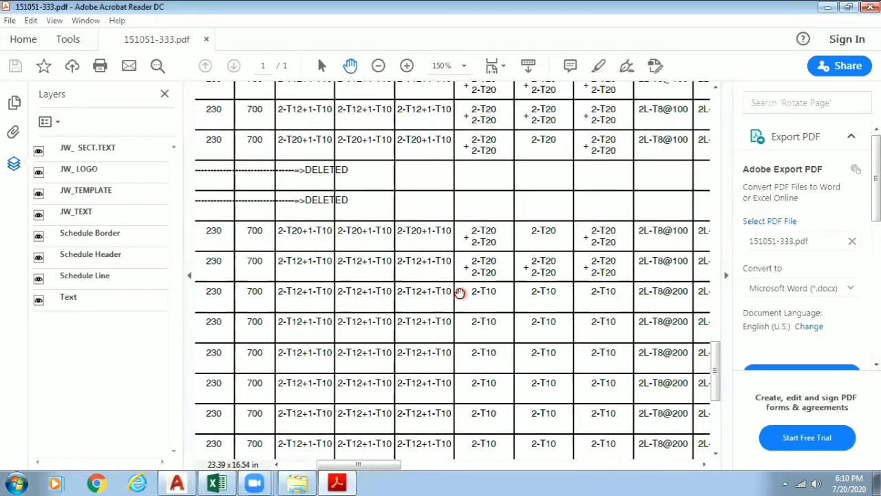
{"action": "left_click", "coordinate": [187, 482]}
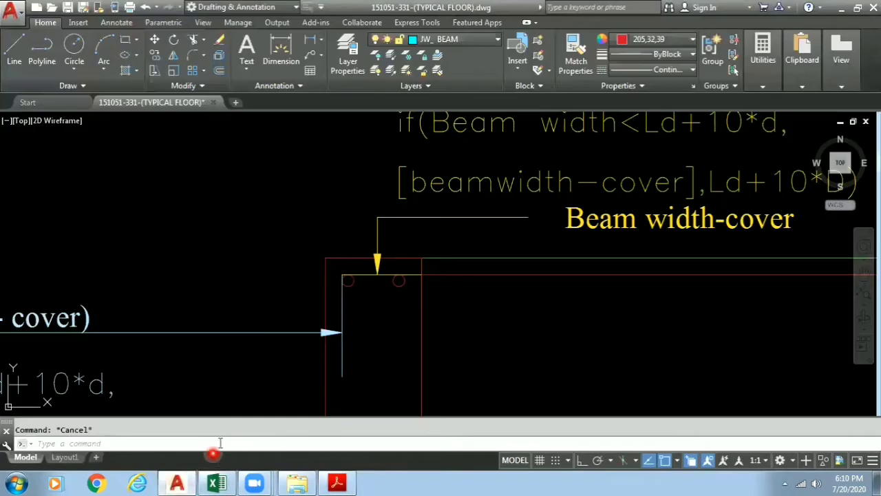
Use the 'cal calculator to evaluate 36*10+10*10, giving an anchorage length of 460.
{"action": "left_click", "coordinate": [219, 443]}
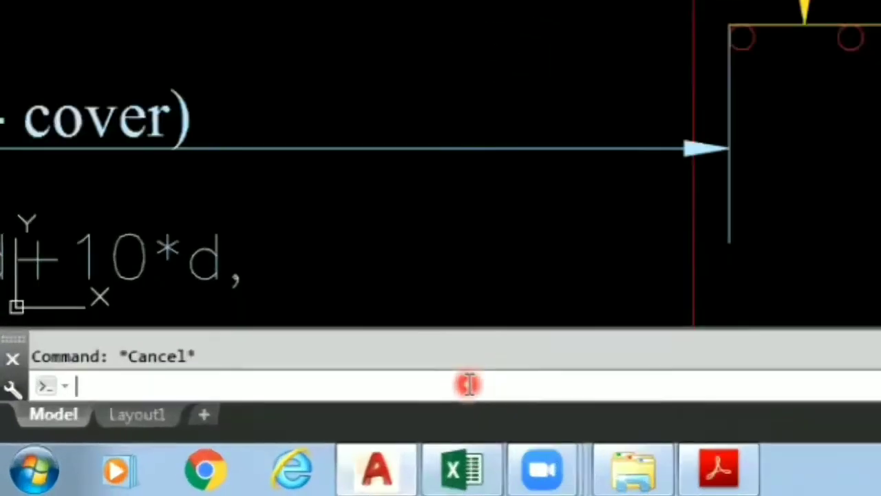
{"action": "type", "text": "'"}
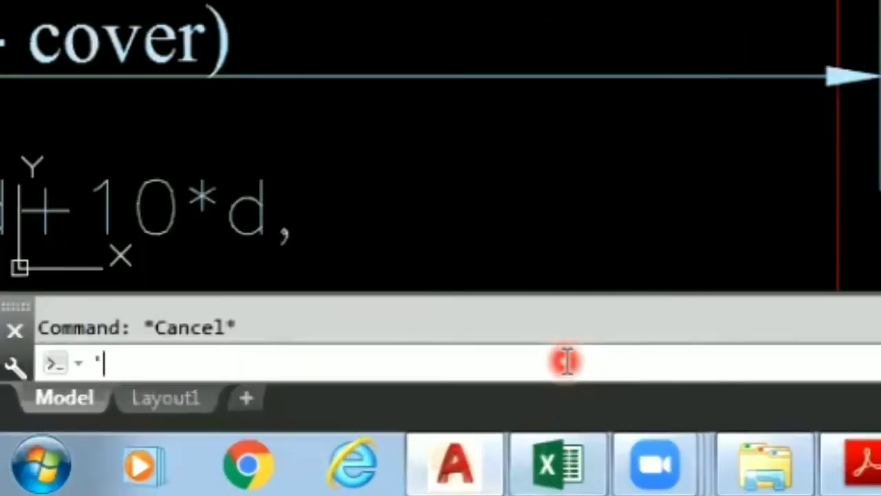
{"action": "type", "text": "cal"}
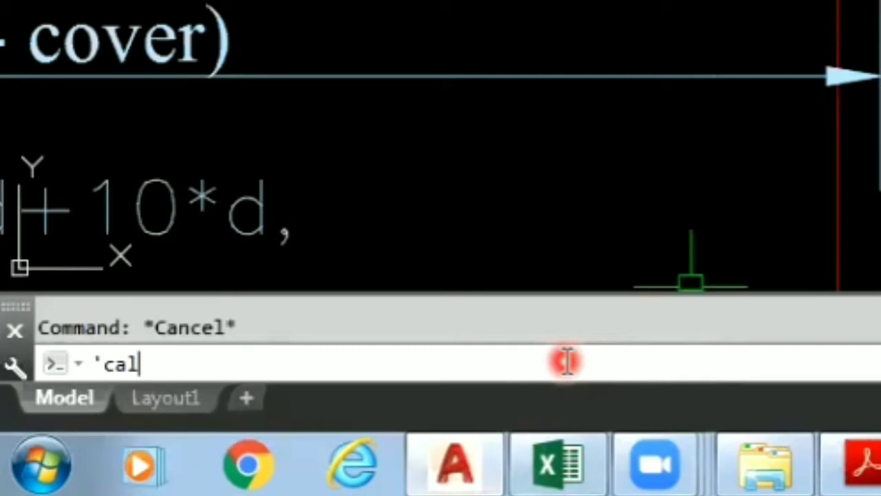
{"action": "key", "text": "Return"}
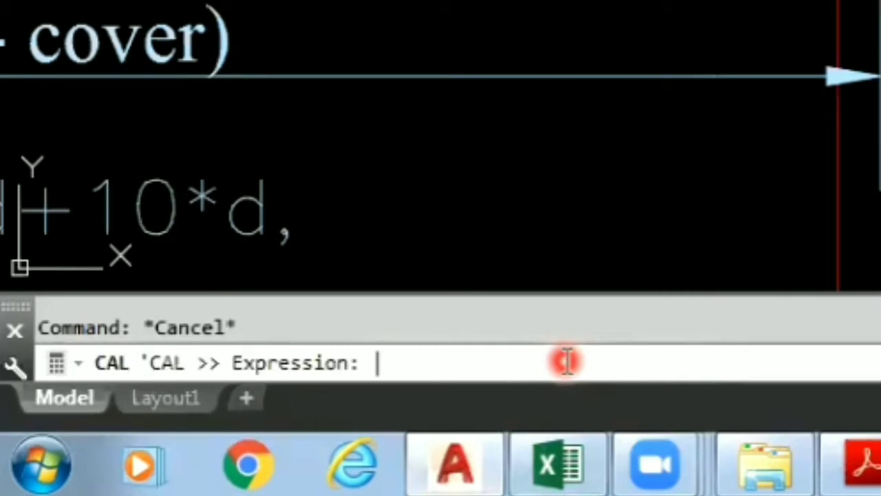
{"action": "type", "text": "36*"}
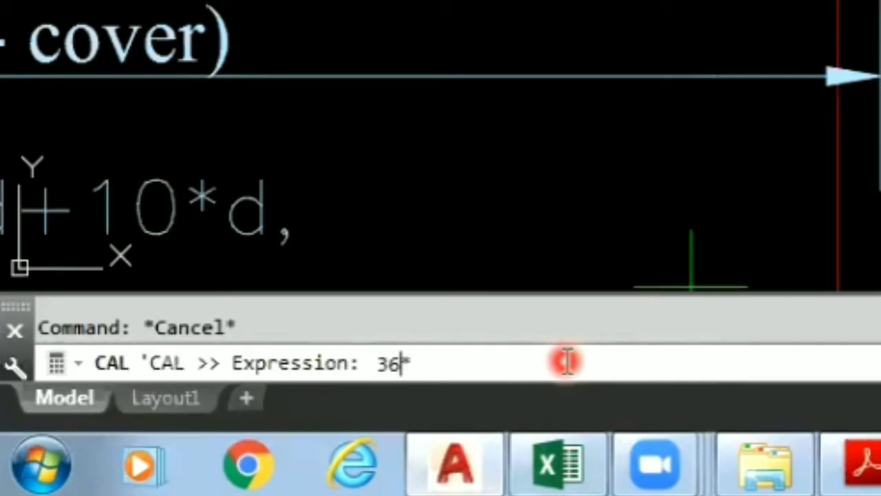
{"action": "type", "text": "10"}
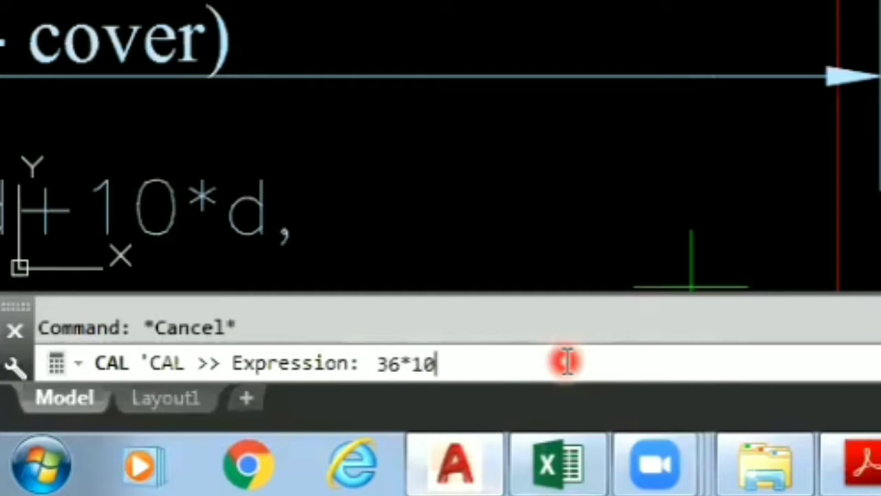
{"action": "type", "text": "+10*"}
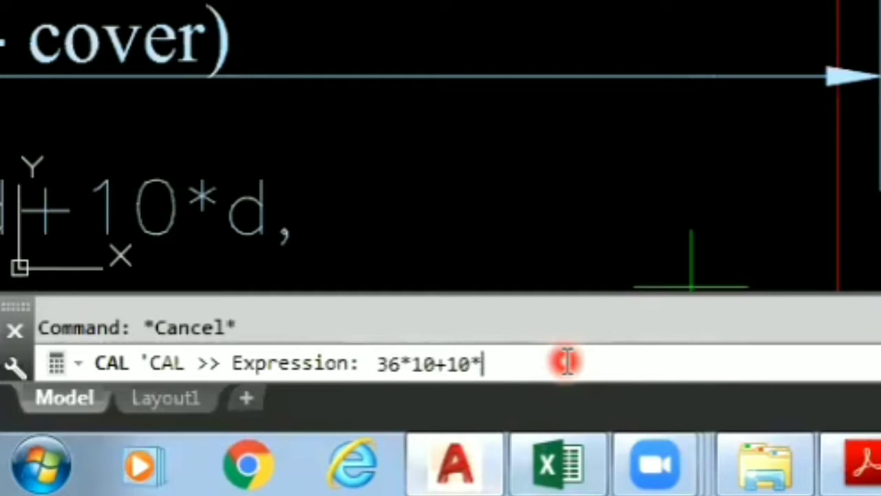
{"action": "type", "text": "10"}
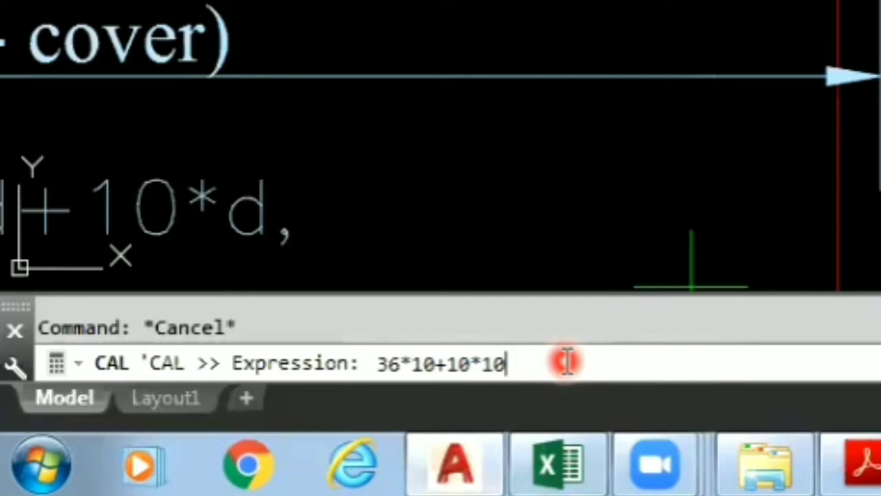
{"action": "key", "text": "Return"}
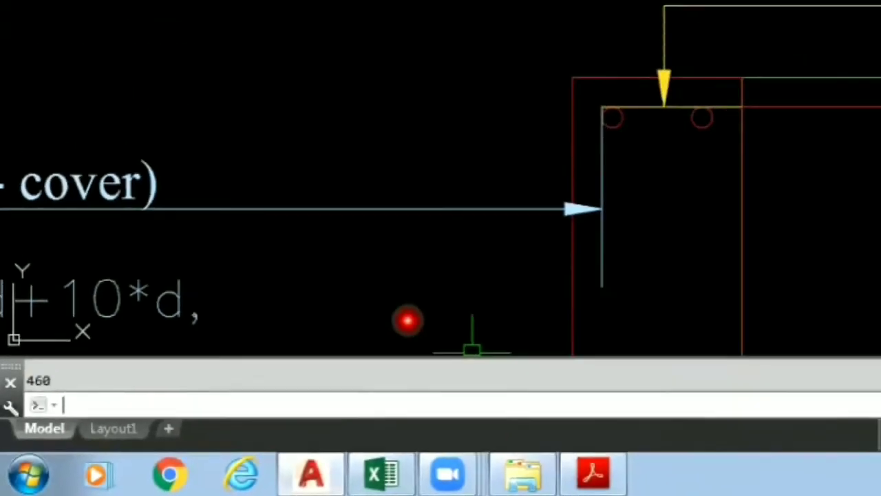
Zoom and pan to the beam corner, blue arrow and the Beam width-cover formula text.
{"action": "scroll", "coordinate": [323, 256], "scroll_direction": "up", "scroll_amount": 2}
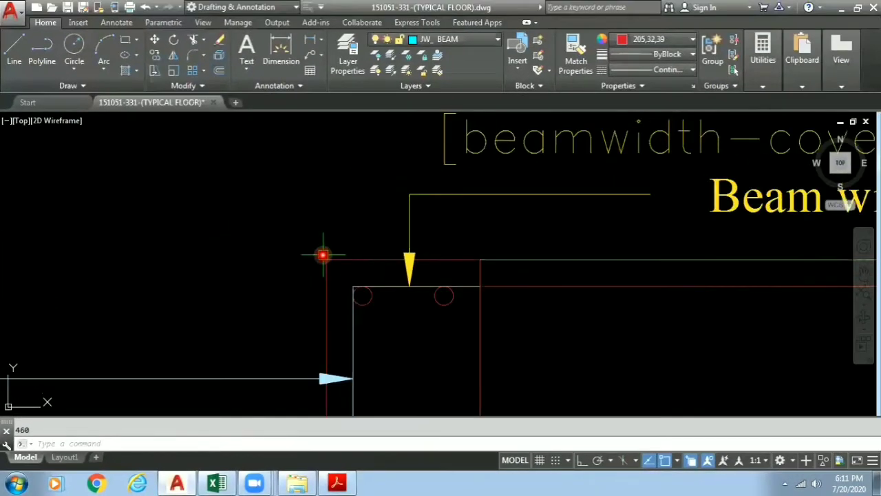
{"action": "mouse_move", "coordinate": [472, 260]}
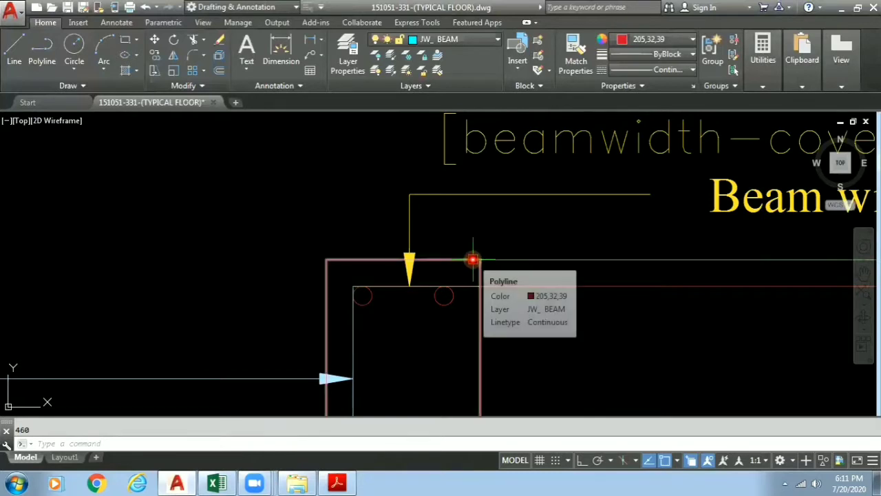
{"action": "scroll", "coordinate": [393, 286], "scroll_direction": "up", "scroll_amount": 2}
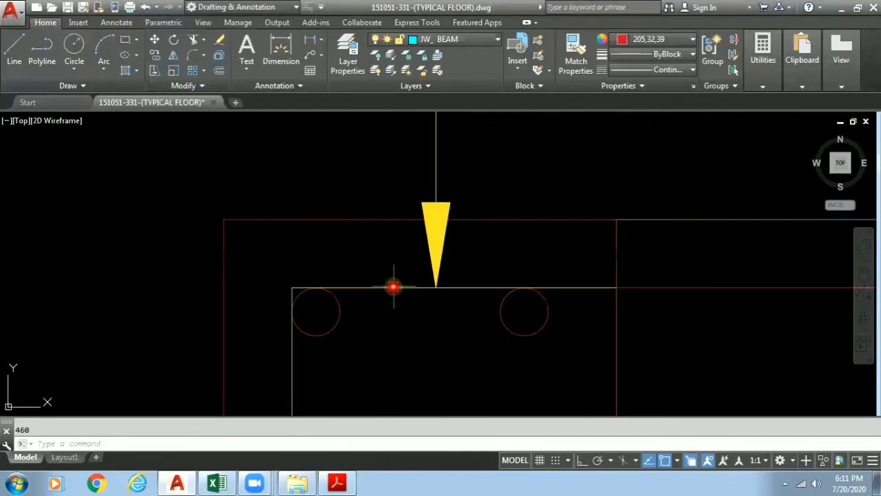
{"action": "scroll", "coordinate": [383, 288], "scroll_direction": "down", "scroll_amount": 2}
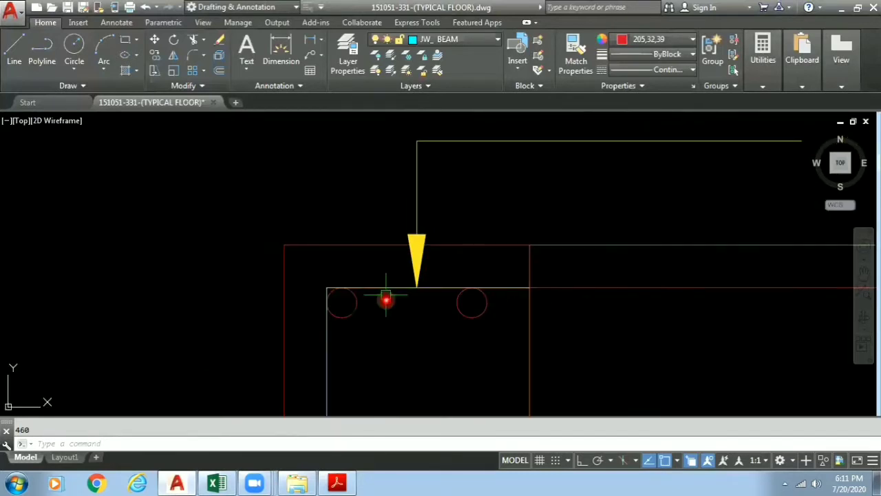
{"action": "middle_click_drag", "start_coordinate": [387, 301], "coordinate": [392, 223]}
{"action": "mouse_move", "coordinate": [374, 319]}
{"action": "middle_mouse_down"}
{"action": "mouse_move", "coordinate": [387, 173]}
{"action": "mouse_move", "coordinate": [381, 227]}
{"action": "middle_mouse_up"}
{"action": "scroll", "coordinate": [388, 179], "scroll_direction": "down", "scroll_amount": 3}
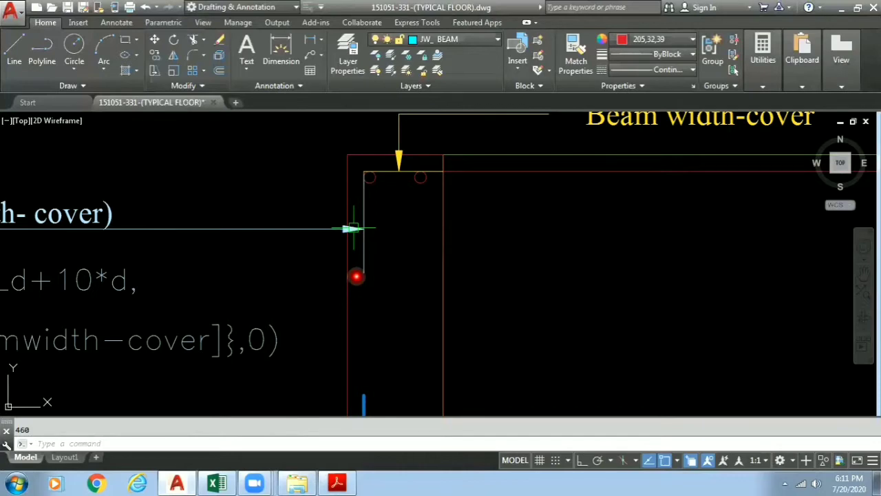
{"action": "scroll", "coordinate": [356, 276], "scroll_direction": "down", "scroll_amount": 2}
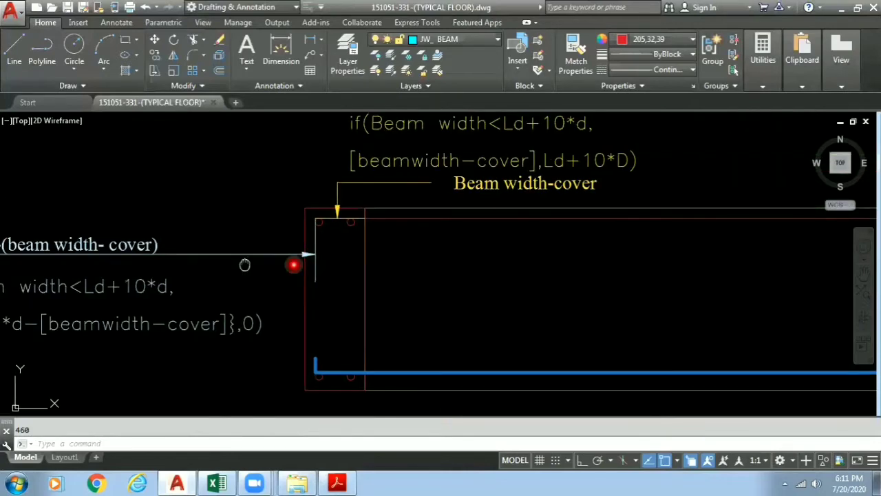
{"action": "middle_click_drag", "start_coordinate": [295, 262], "coordinate": [419, 241]}
Enlarge the formula text, clear the line selection and select the Ld*10d leader note.
{"action": "scroll", "coordinate": [189, 257], "scroll_direction": "up", "scroll_amount": 2}
{"action": "middle_click_drag", "start_coordinate": [351, 249], "coordinate": [455, 257]}
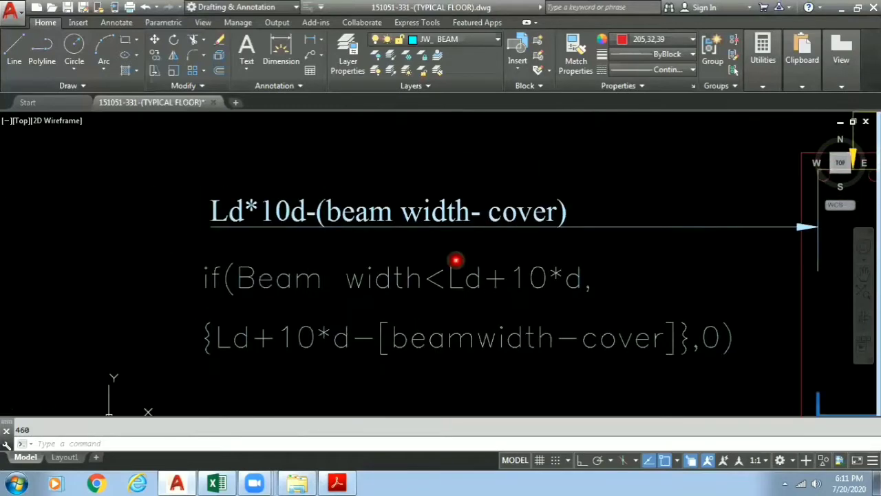
{"action": "scroll", "coordinate": [363, 292], "scroll_direction": "up", "scroll_amount": 2}
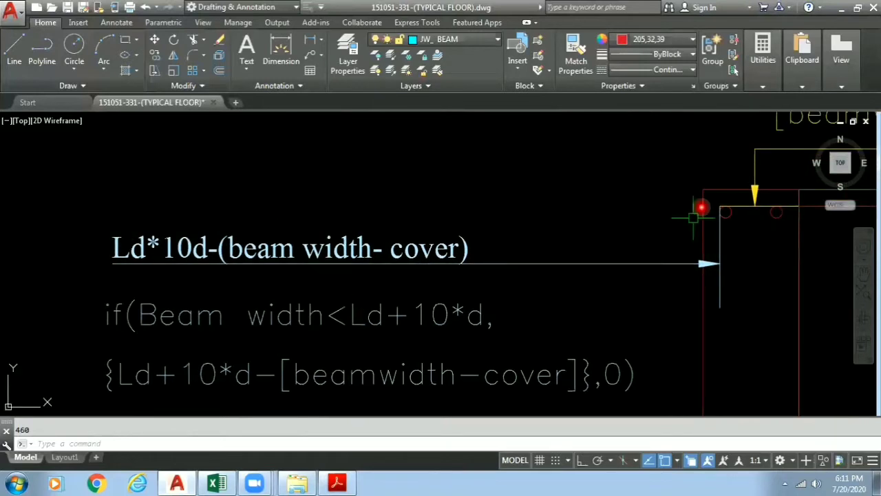
{"action": "key", "text": "Escape"}
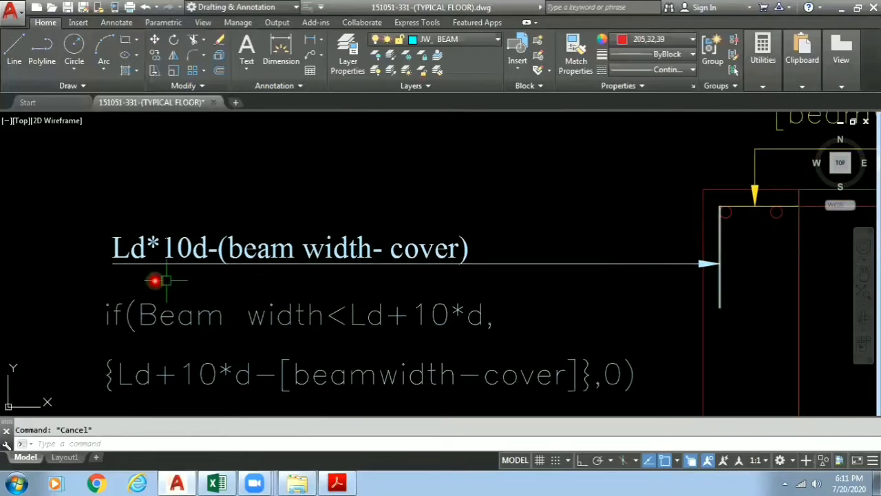
{"action": "left_click", "coordinate": [158, 246]}
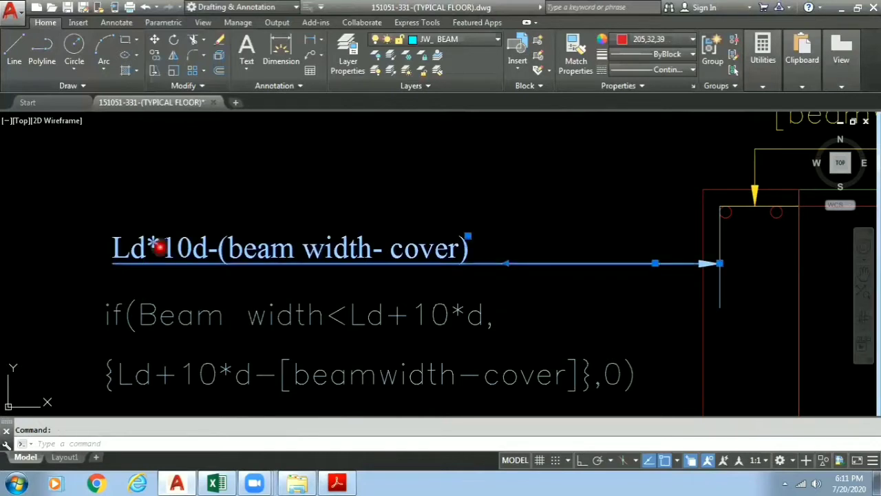
Edit the multileader text, replacing the asterisk with '+' to read Ld+10d-(beam width- cover), and save.
{"action": "double_click", "coordinate": [186, 246]}
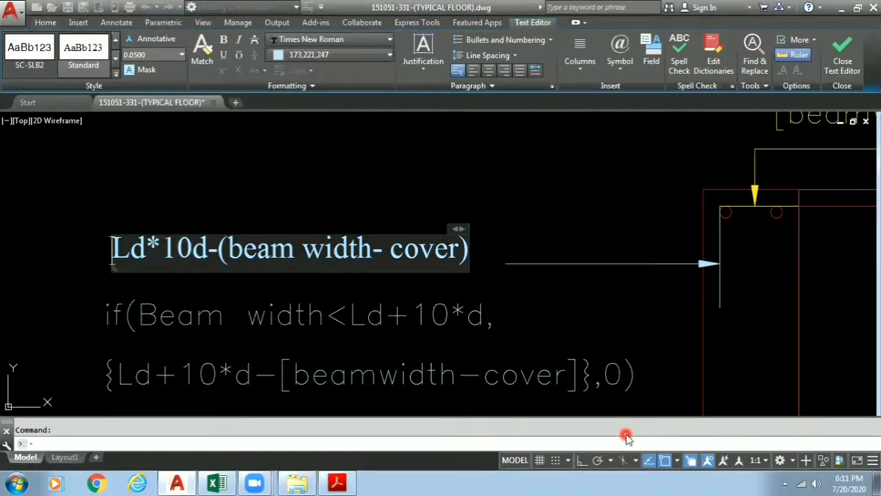
{"action": "key", "text": "Right"}
{"action": "key", "text": "Right"}
{"action": "key", "text": "Right"}
{"action": "key", "text": "BackSpace"}
{"action": "type", "text": "+"}
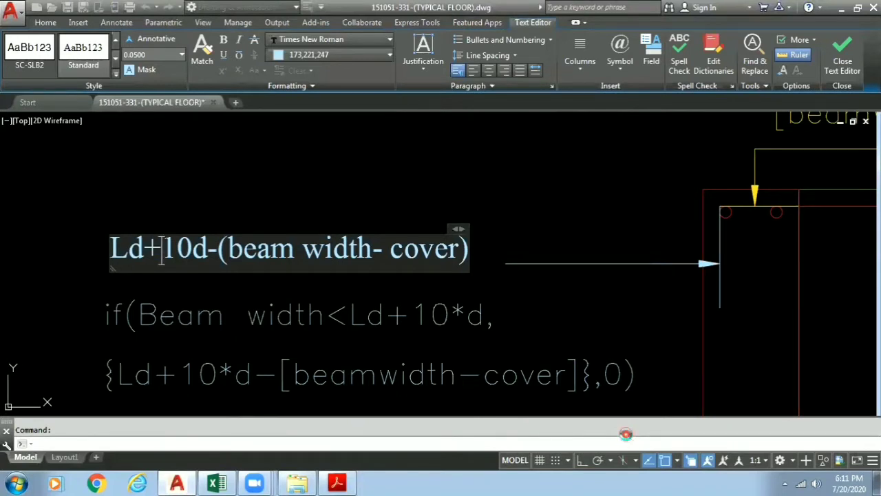
{"action": "key", "text": "Escape"}
{"action": "key", "text": "Return"}
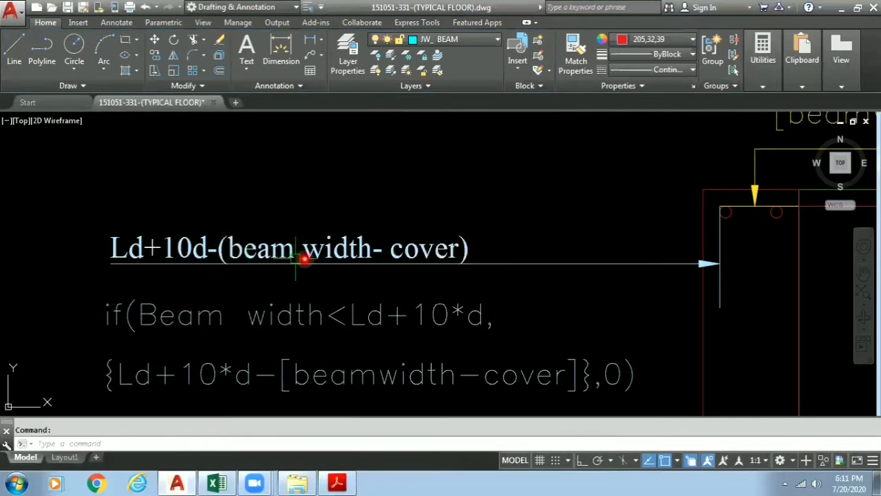
{"action": "middle_click_drag", "start_coordinate": [513, 248], "coordinate": [476, 254]}
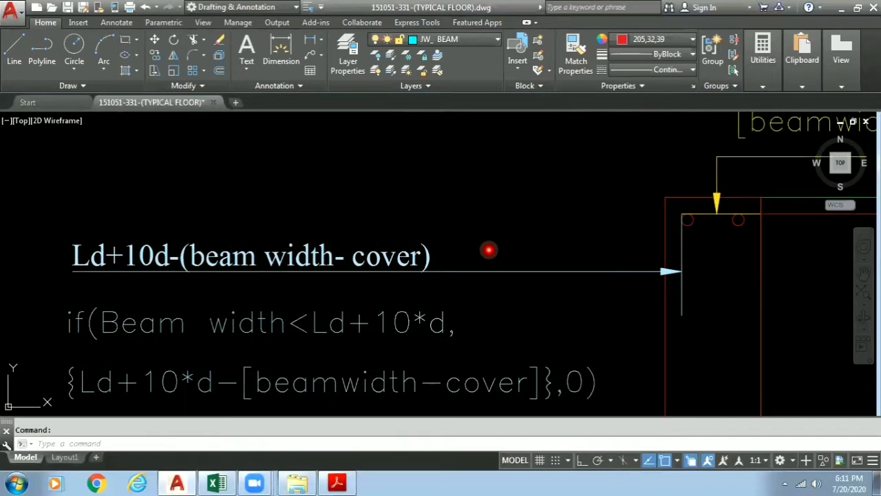
{"action": "middle_click_drag", "start_coordinate": [191, 296], "coordinate": [199, 261]}
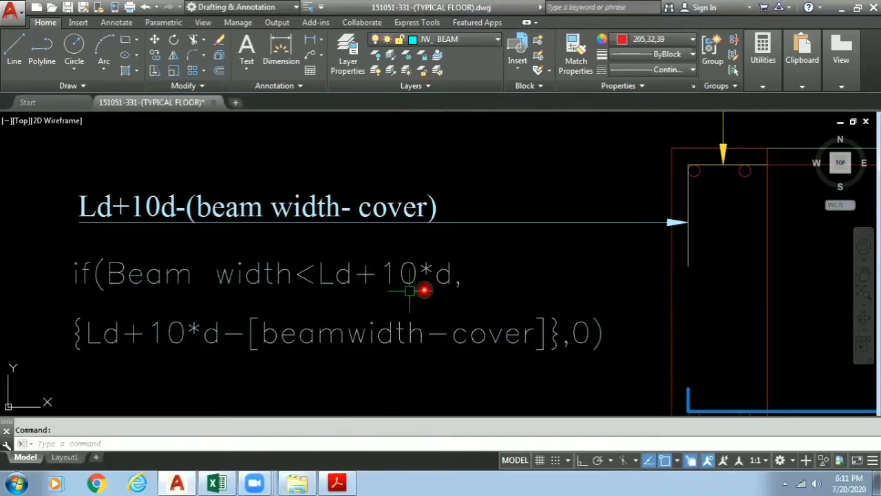
{"action": "middle_click_drag", "start_coordinate": [570, 222], "coordinate": [367, 272]}
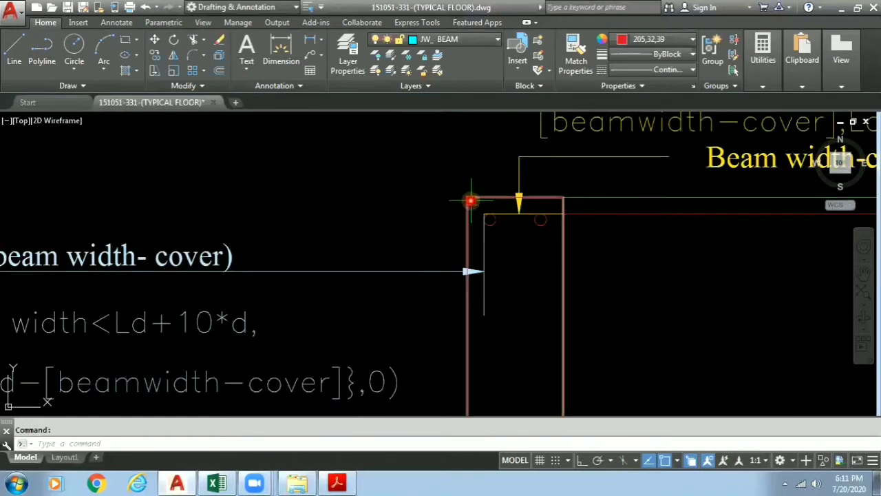
{"action": "mouse_move", "coordinate": [345, 315]}
{"action": "middle_mouse_down"}
{"action": "mouse_move", "coordinate": [431, 258]}
{"action": "mouse_move", "coordinate": [573, 312]}
{"action": "middle_mouse_up"}
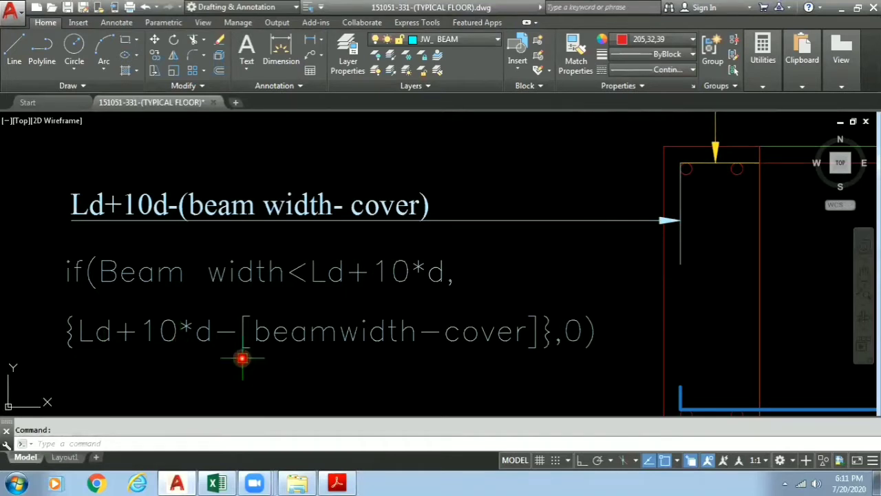
{"action": "middle_click_drag", "start_coordinate": [500, 297], "coordinate": [320, 311]}
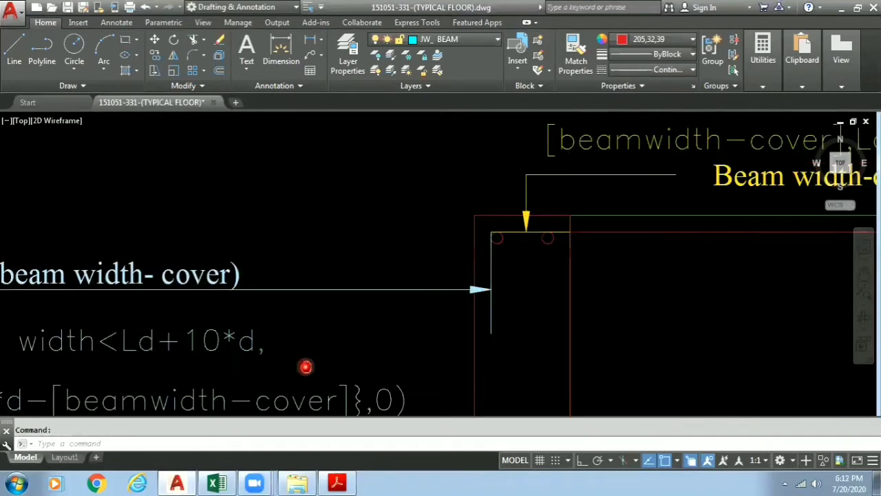
{"action": "scroll", "coordinate": [551, 173], "scroll_direction": "up", "scroll_amount": 3}
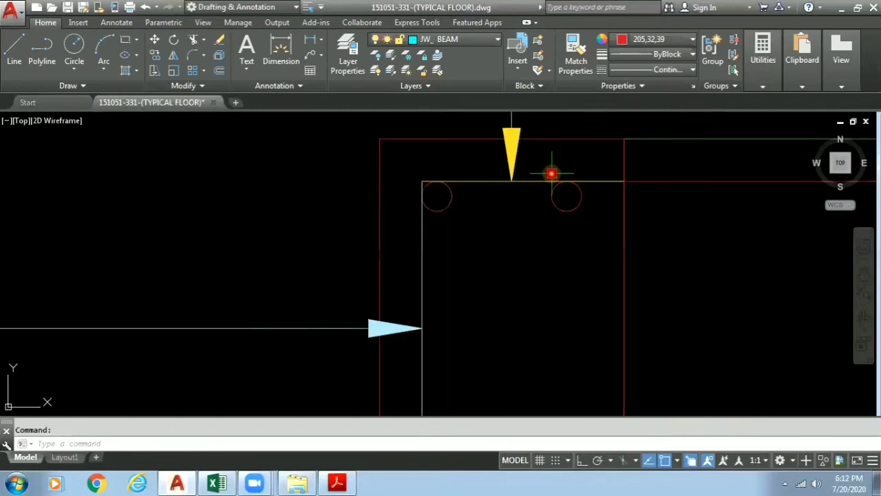
{"action": "left_click", "coordinate": [551, 174]}
{"action": "scroll", "coordinate": [491, 262], "scroll_direction": "down", "scroll_amount": 3}
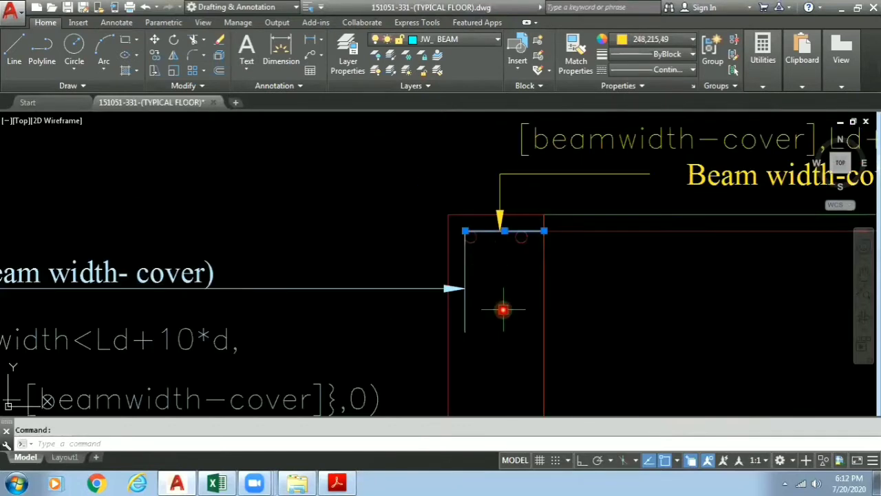
{"action": "key", "text": "Escape"}
{"action": "middle_click_drag", "start_coordinate": [503, 309], "coordinate": [557, 255]}
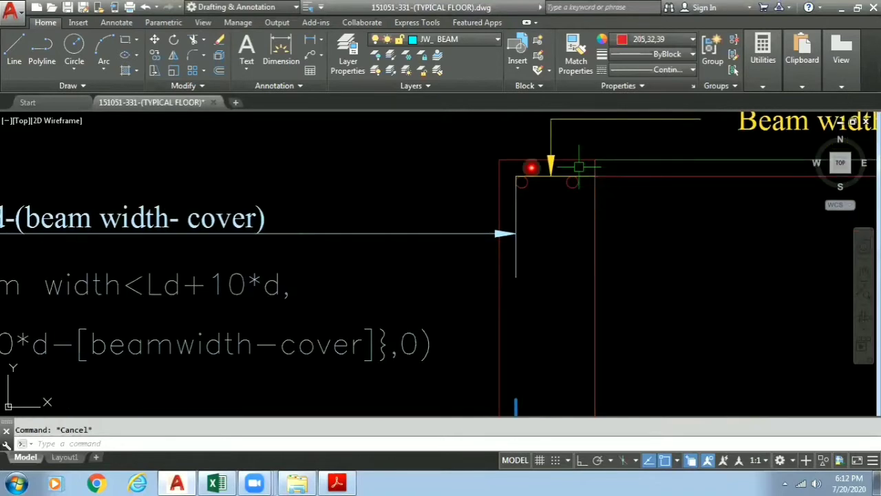
{"action": "left_click", "coordinate": [543, 177]}
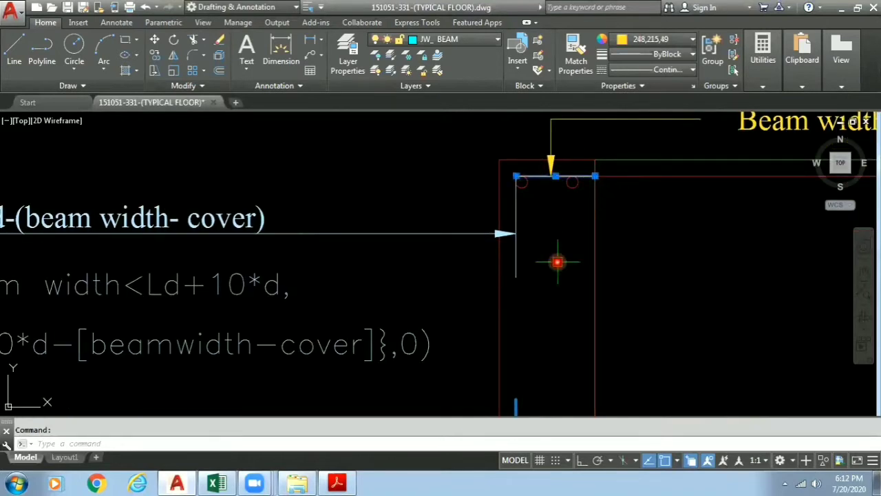
{"action": "key", "text": "Escape"}
{"action": "left_click", "coordinate": [515, 215]}
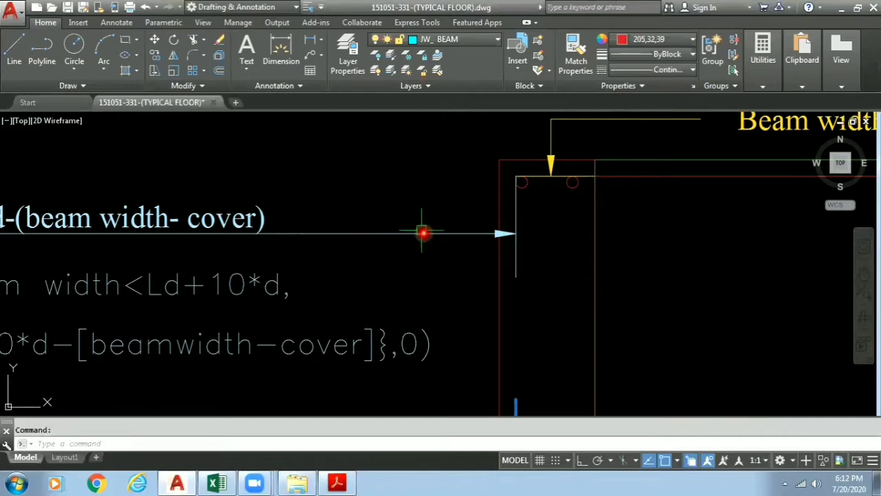
{"action": "middle_click_drag", "start_coordinate": [424, 234], "coordinate": [507, 200]}
{"action": "key", "text": "Escape"}
{"action": "middle_click_drag", "start_coordinate": [208, 354], "coordinate": [327, 338]}
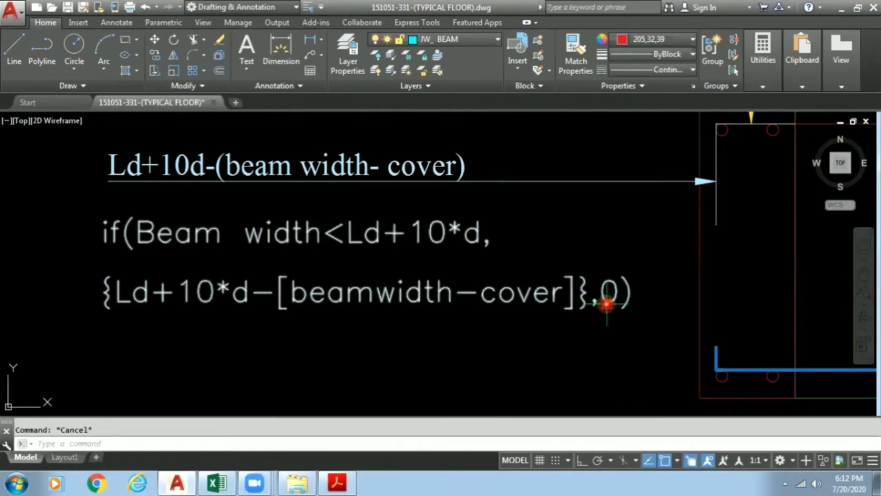
{"action": "scroll", "coordinate": [606, 305], "scroll_direction": "down", "scroll_amount": 2}
{"action": "scroll", "coordinate": [610, 301], "scroll_direction": "down", "scroll_amount": 2}
{"action": "scroll", "coordinate": [457, 271], "scroll_direction": "down", "scroll_amount": 1}
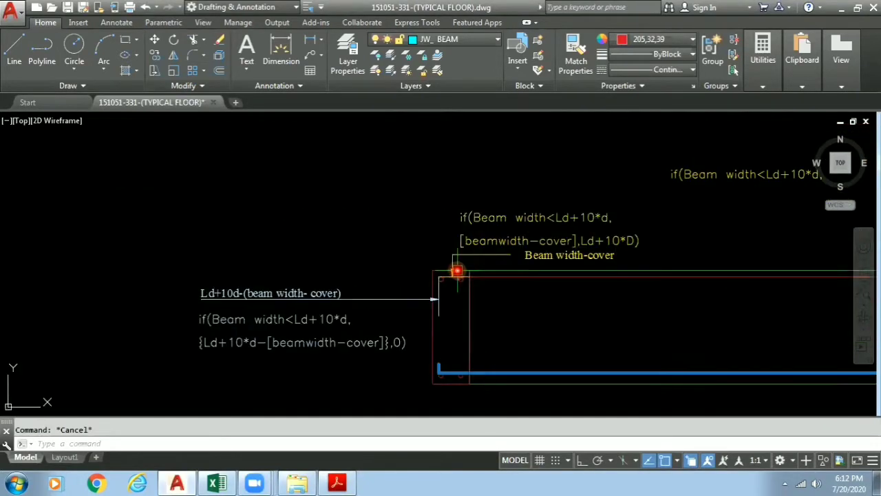
{"action": "scroll", "coordinate": [458, 270], "scroll_direction": "up", "scroll_amount": 3}
{"action": "scroll", "coordinate": [458, 293], "scroll_direction": "up", "scroll_amount": 1}
{"action": "scroll", "coordinate": [339, 292], "scroll_direction": "down", "scroll_amount": 1}
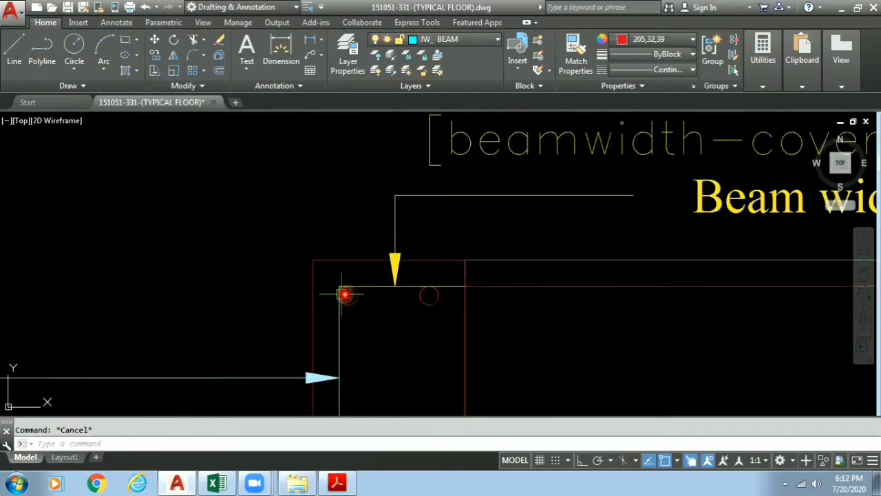
{"action": "scroll", "coordinate": [344, 295], "scroll_direction": "down", "scroll_amount": 1}
{"action": "scroll", "coordinate": [356, 317], "scroll_direction": "down", "scroll_amount": 1}
{"action": "scroll", "coordinate": [356, 315], "scroll_direction": "down", "scroll_amount": 1}
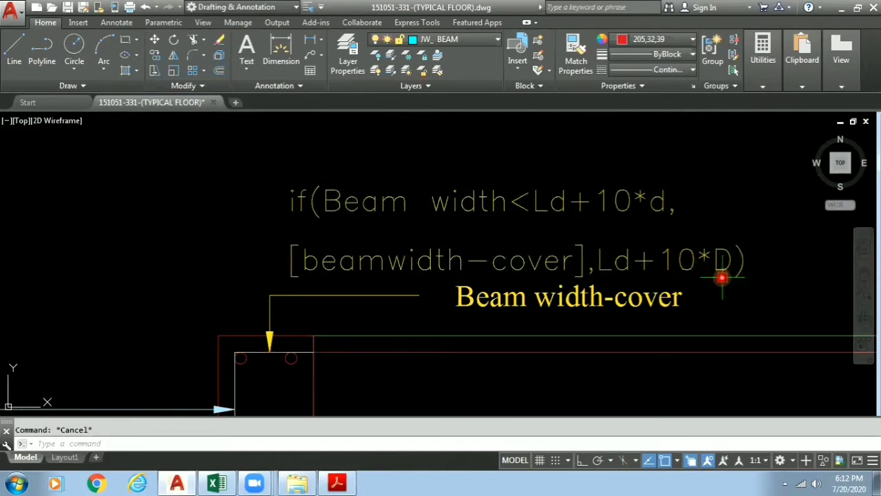
{"action": "scroll", "coordinate": [551, 303], "scroll_direction": "down", "scroll_amount": 2}
{"action": "middle_click_drag", "start_coordinate": [415, 324], "coordinate": [385, 344]}
{"action": "scroll", "coordinate": [379, 310], "scroll_direction": "down", "scroll_amount": 1}
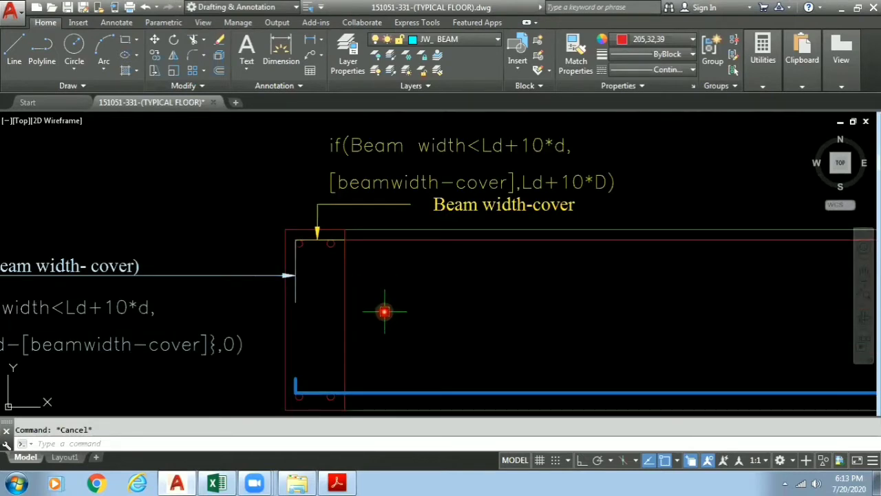
{"action": "left_click", "coordinate": [217, 483]}
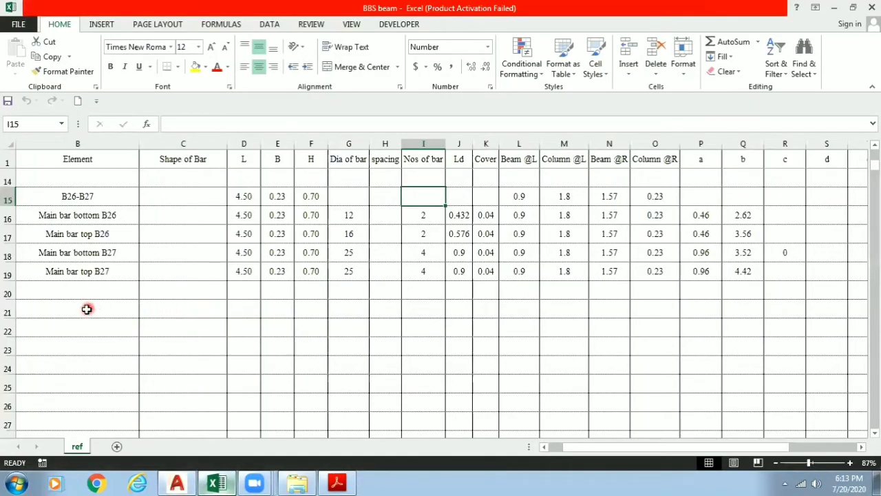
Enter B141 in cell B21 of the ref sheet, then go back to AutoCAD.
{"action": "left_click", "coordinate": [86, 310]}
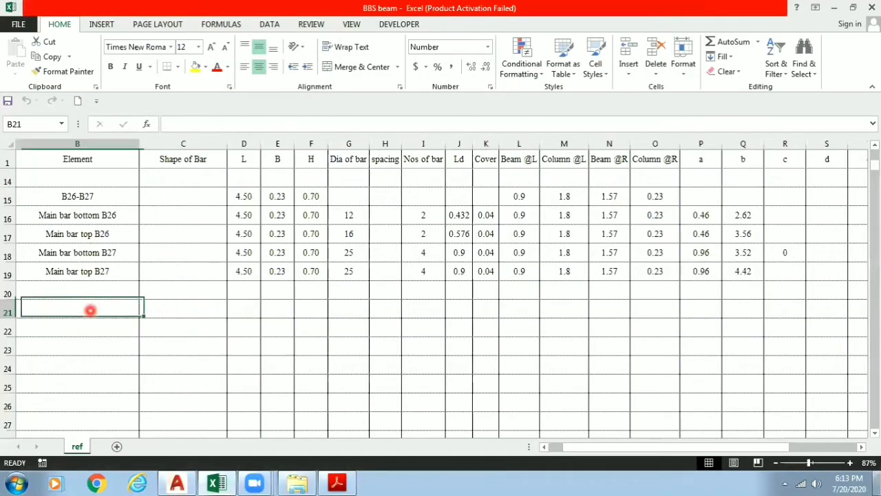
{"action": "type", "text": "B"}
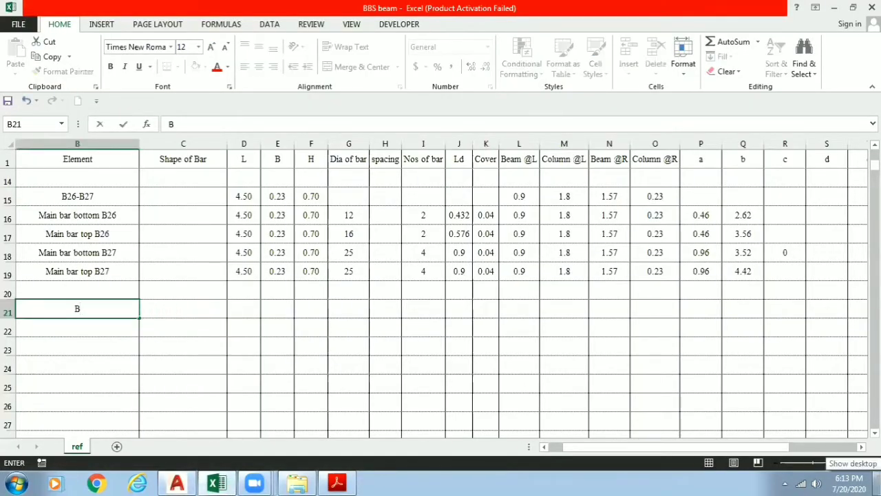
{"action": "type", "text": "141"}
{"action": "key", "text": "Tab"}
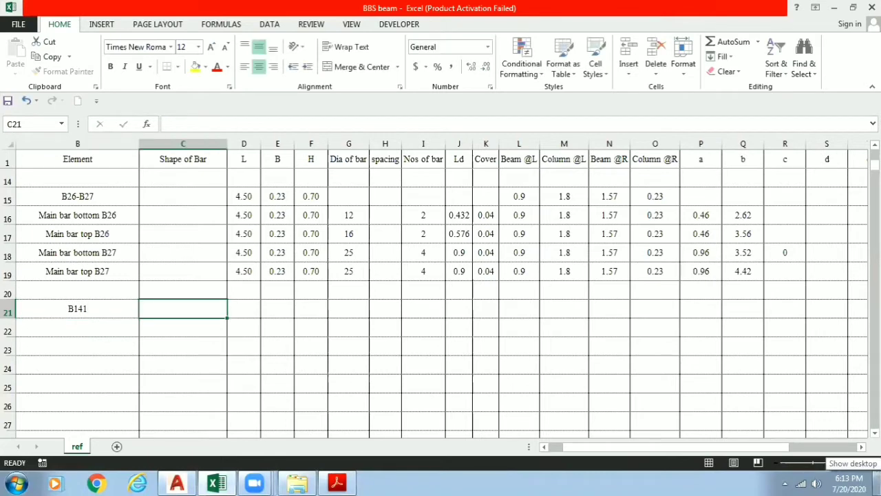
{"action": "key", "text": "Tab"}
{"action": "key", "text": "alt+Tab"}
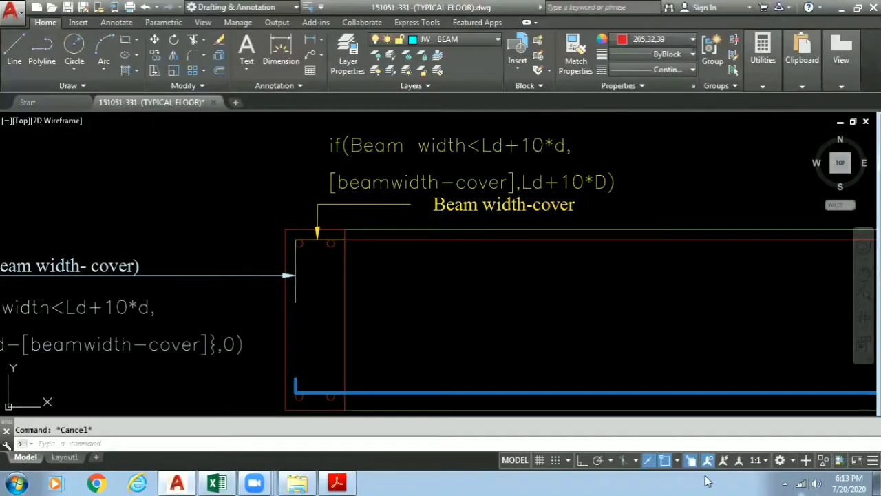
Zoom out, pan across the floor plan and zoom in on B141 beside B145 and FSW1.
{"action": "scroll", "coordinate": [497, 317], "scroll_direction": "down", "scroll_amount": 5}
{"action": "scroll", "coordinate": [289, 350], "scroll_direction": "down", "scroll_amount": 1}
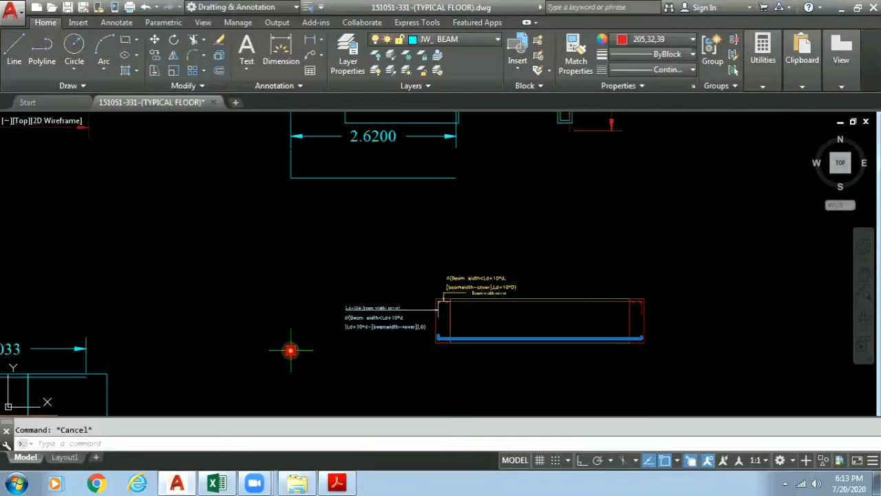
{"action": "mouse_move", "coordinate": [289, 350]}
{"action": "middle_mouse_down"}
{"action": "mouse_move", "coordinate": [403, 293]}
{"action": "mouse_move", "coordinate": [395, 275]}
{"action": "mouse_move", "coordinate": [439, 275]}
{"action": "mouse_move", "coordinate": [366, 289]}
{"action": "mouse_move", "coordinate": [394, 282]}
{"action": "middle_mouse_up"}
{"action": "scroll", "coordinate": [438, 275], "scroll_direction": "down", "scroll_amount": 3}
{"action": "scroll", "coordinate": [372, 283], "scroll_direction": "up", "scroll_amount": 6}
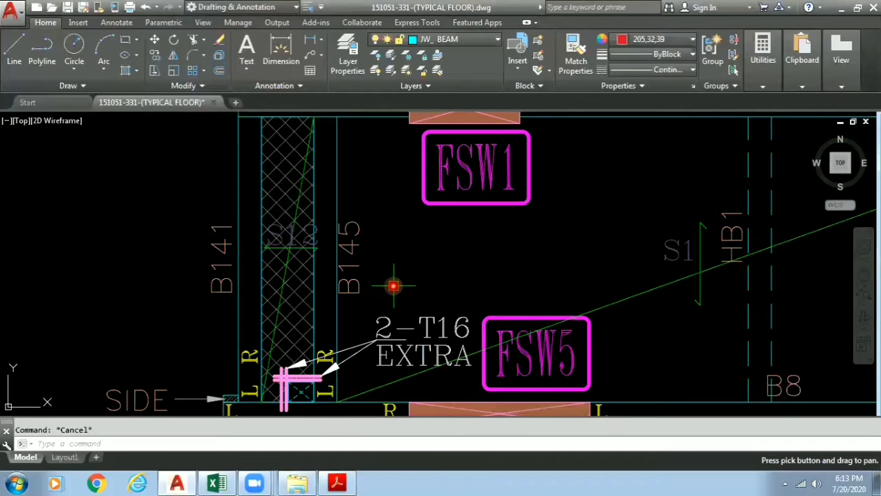
Dimension beam B141's length with a DLI linear dimension reading 2.8392, then return to Excel.
{"action": "type", "text": "dli"}
{"action": "key", "text": "Return"}
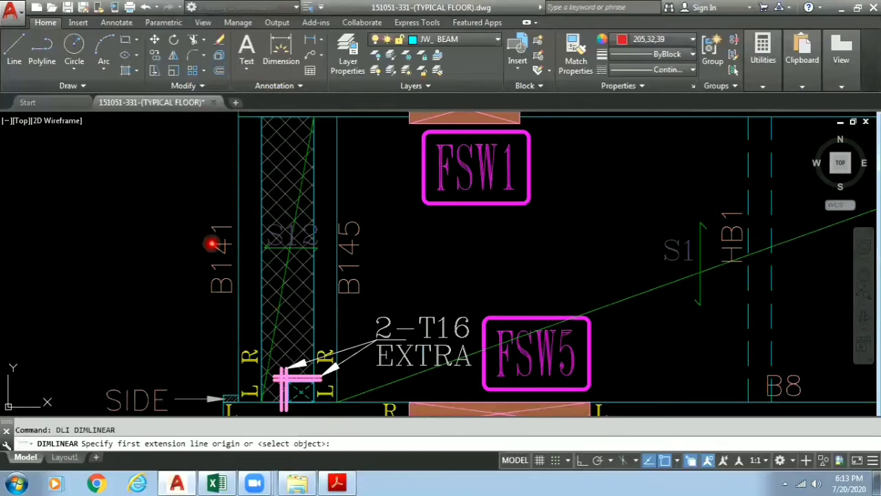
{"action": "mouse_move", "coordinate": [212, 246]}
{"action": "middle_mouse_down"}
{"action": "mouse_move", "coordinate": [219, 301]}
{"action": "mouse_move", "coordinate": [210, 177]}
{"action": "middle_mouse_up"}
{"action": "left_click", "coordinate": [234, 181]}
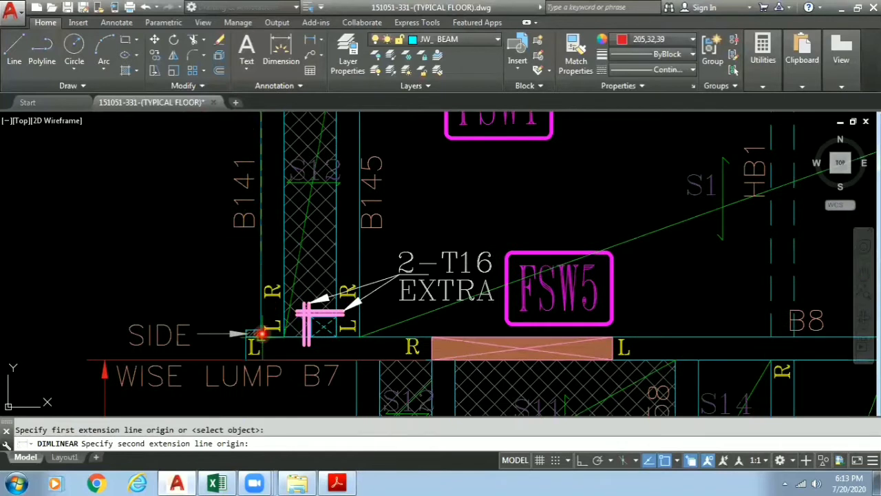
{"action": "left_click", "coordinate": [262, 335]}
{"action": "left_click", "coordinate": [182, 234]}
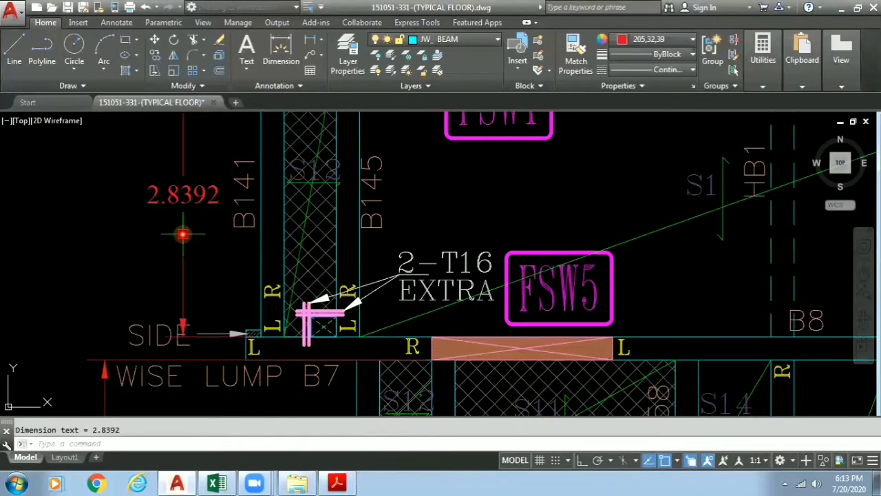
{"action": "key", "text": "alt+Tab"}
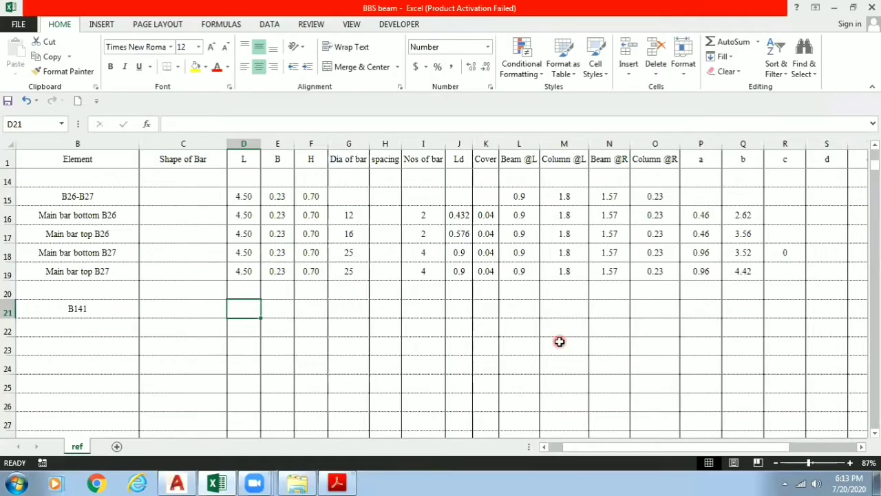
Enter B141's dimensions 2.84, 0.23 and 0.70 in row 21.
{"action": "type", "text": "2.84"}
{"action": "key", "text": "Tab"}
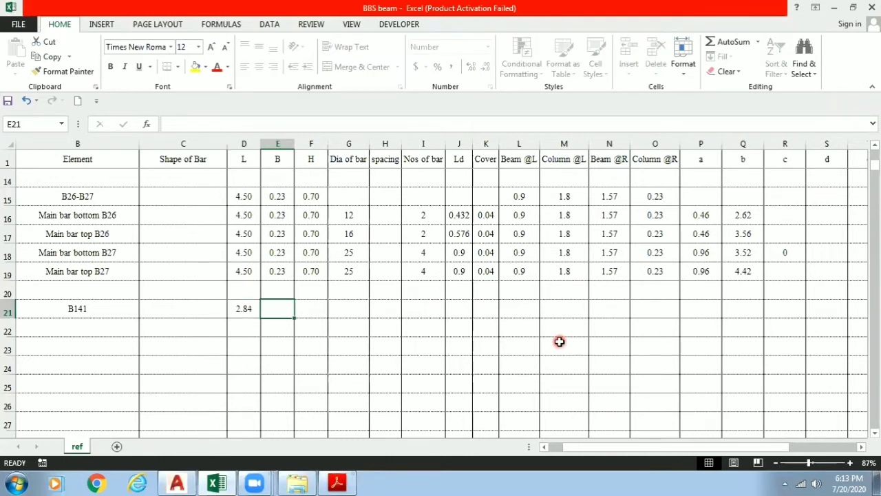
{"action": "type", "text": "0.23"}
{"action": "key", "text": "Tab"}
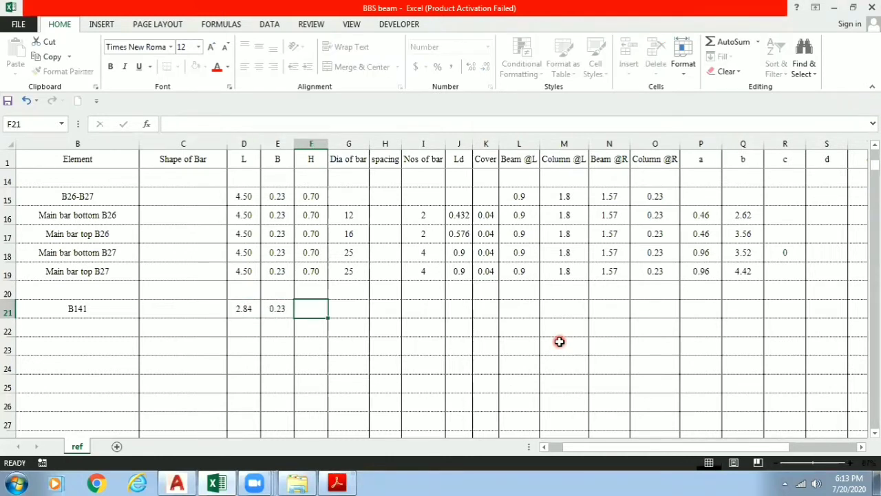
{"action": "type", "text": "0.7"}
{"action": "key", "text": "Tab"}
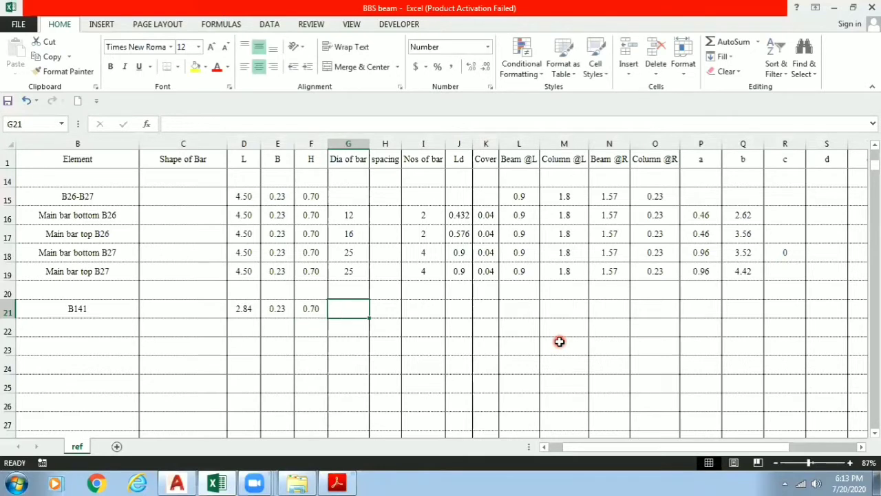
{"action": "key", "text": "Return"}
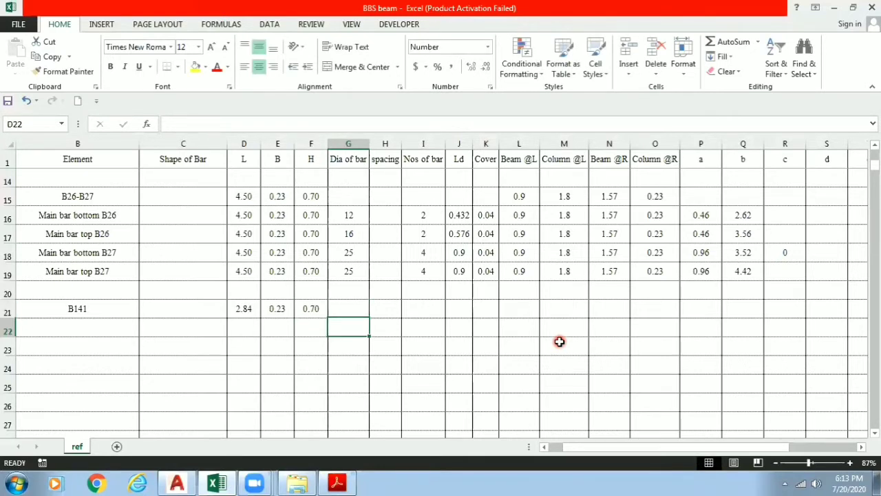
Start row 22 as Main bar top: 2.84 × 0.23 × 0.7, diameter 10, 2 bars.
{"action": "type", "text": "Mai"}
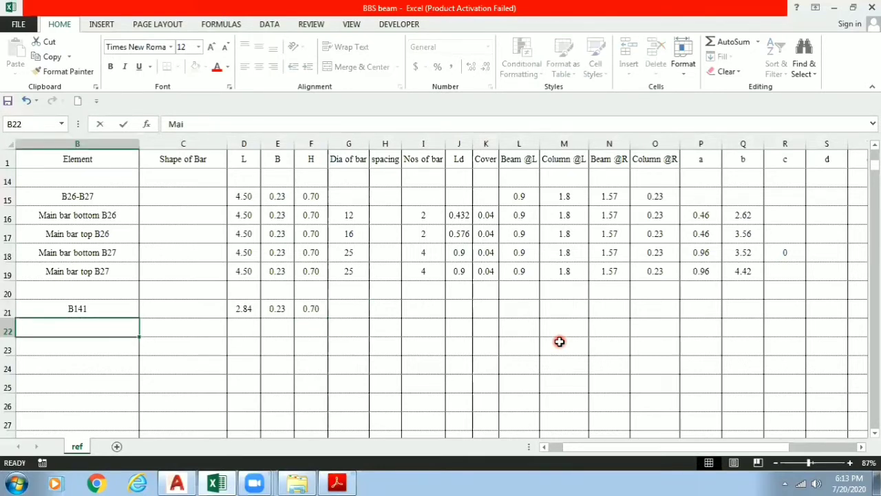
{"action": "type", "text": "n bar"}
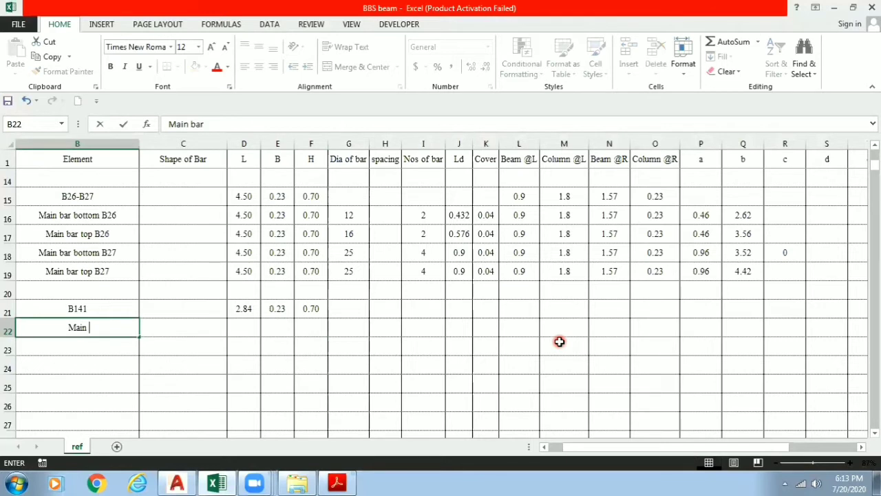
{"action": "type", "text": " top"}
{"action": "key", "text": "Tab"}
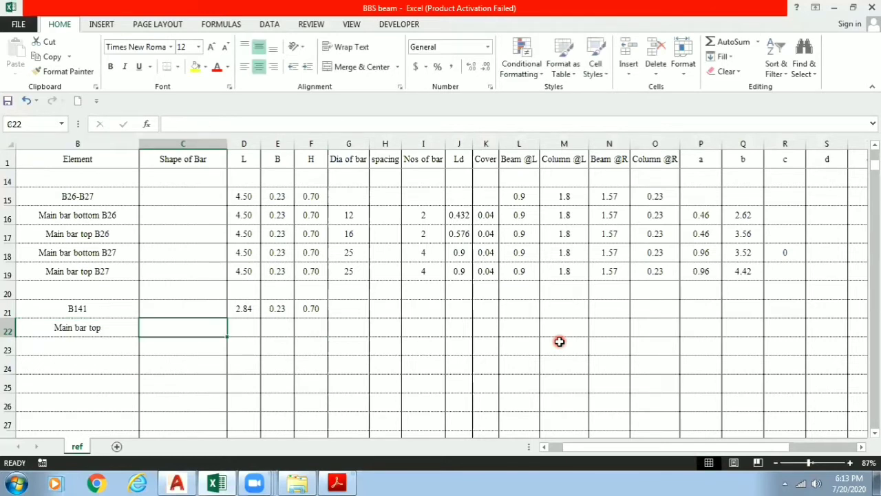
{"action": "key", "text": "Tab"}
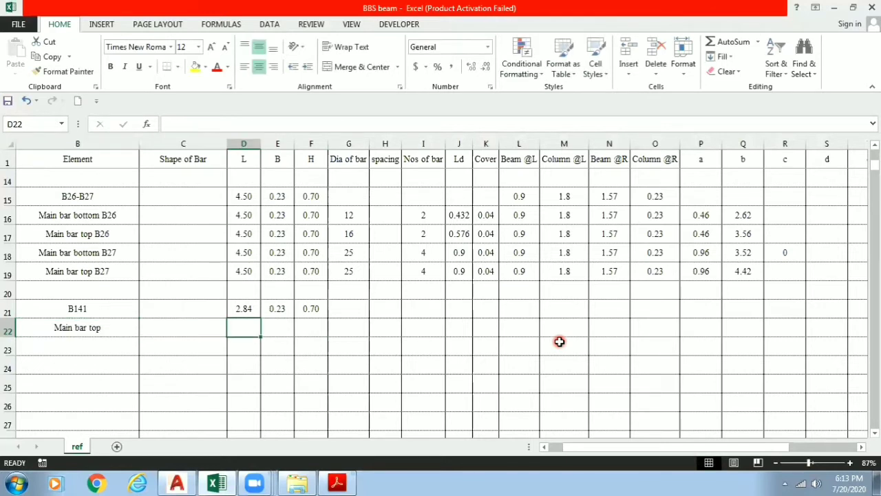
{"action": "type", "text": "2.84"}
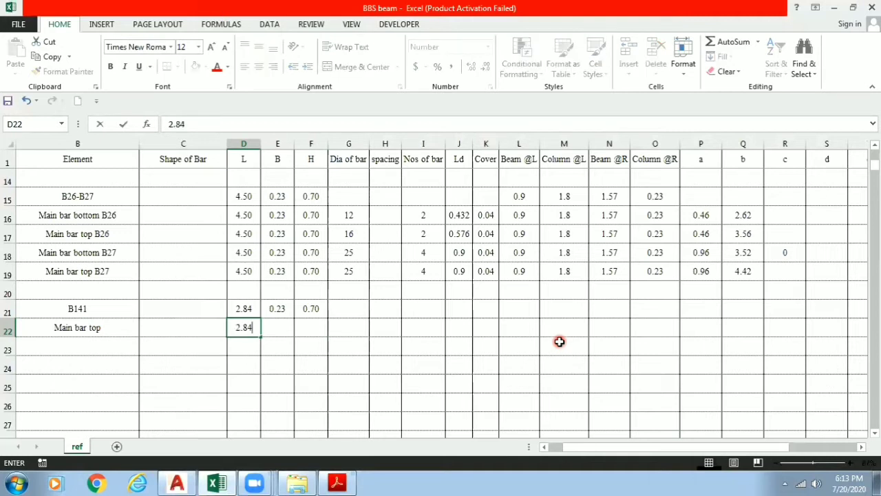
{"action": "key", "text": "Tab"}
{"action": "type", "text": "0.23"}
{"action": "key", "text": "BackSpace"}
{"action": "key", "text": "BackSpace"}
{"action": "key", "text": "BackSpace"}
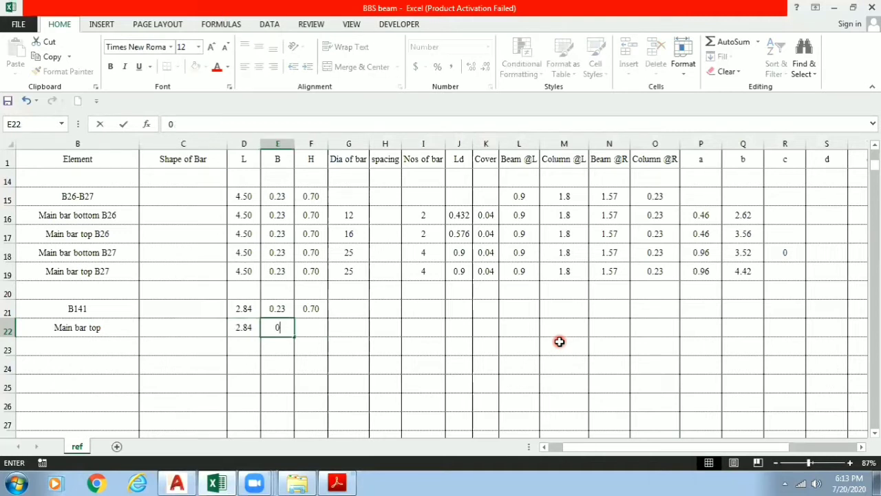
{"action": "type", "text": ".23"}
{"action": "key", "text": "Tab"}
{"action": "type", "text": "0.7"}
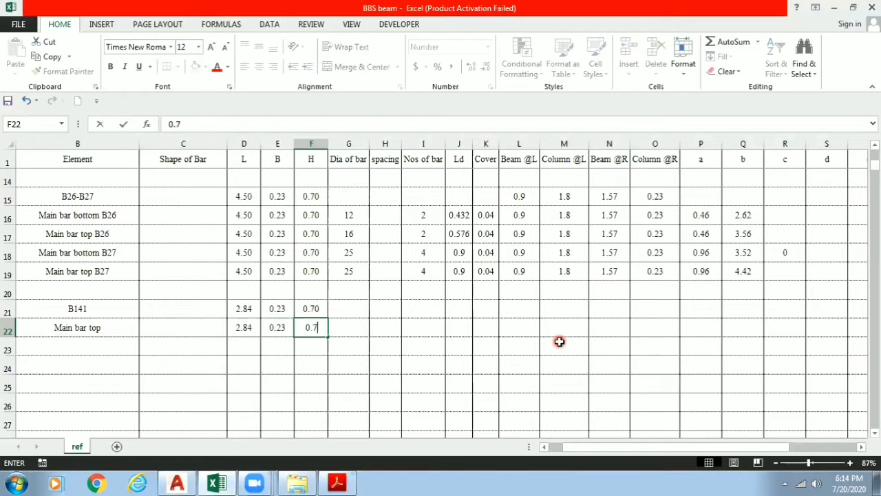
{"action": "key", "text": "Tab"}
{"action": "type", "text": "10"}
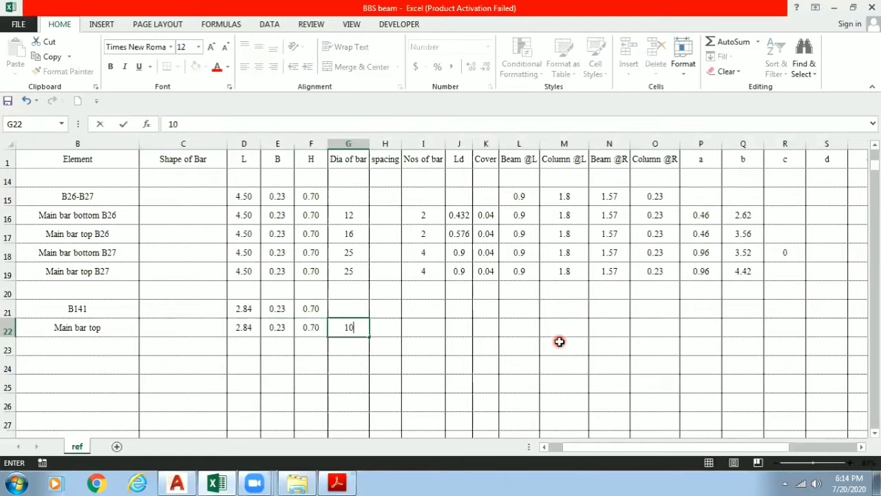
{"action": "key", "text": "Tab"}
{"action": "key", "text": "Tab"}
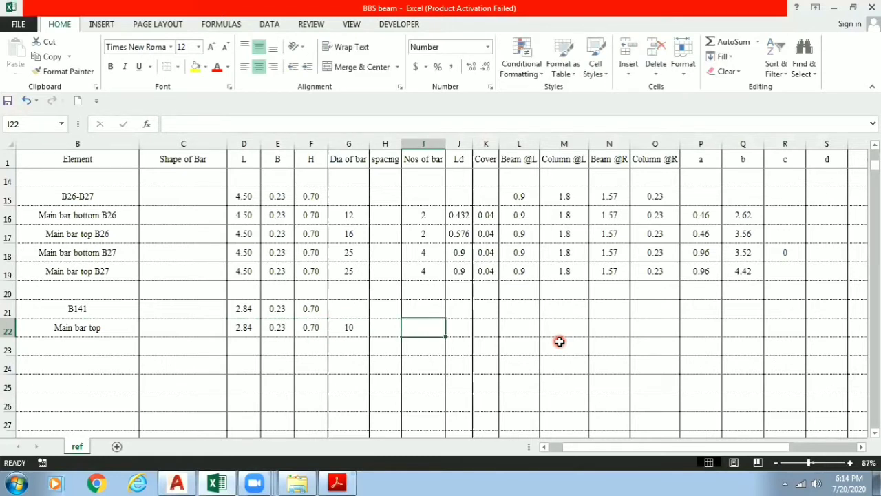
{"action": "type", "text": "2"}
{"action": "key", "text": "Tab"}
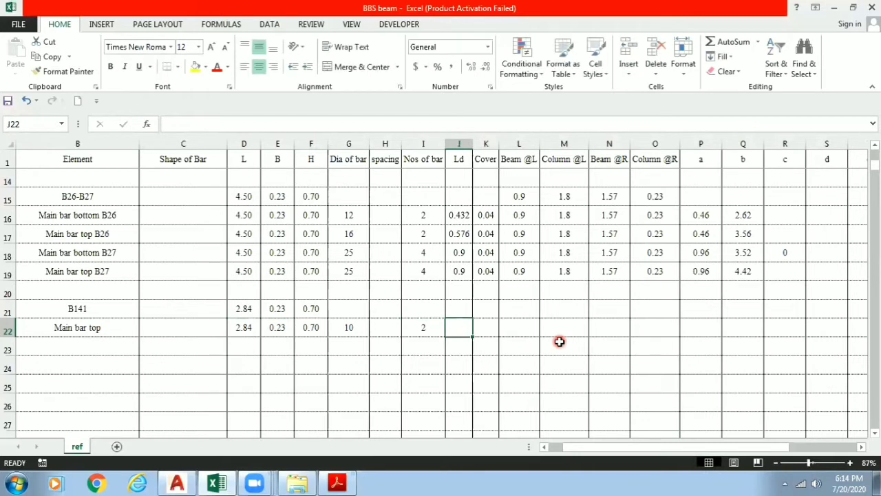
Complete row 22 with Ld =36*G22/1000, cover 0.04 and supports 0.23, 0, 0.23, 0.
{"action": "type", "text": "+36*"}
{"action": "key", "text": "Left"}
{"action": "key", "text": "Left"}
{"action": "key", "text": "Left"}
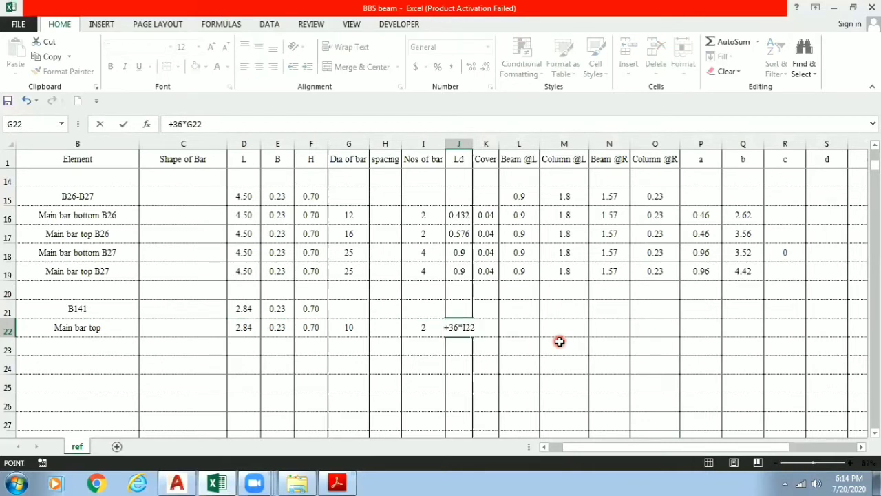
{"action": "type", "text": "/100"}
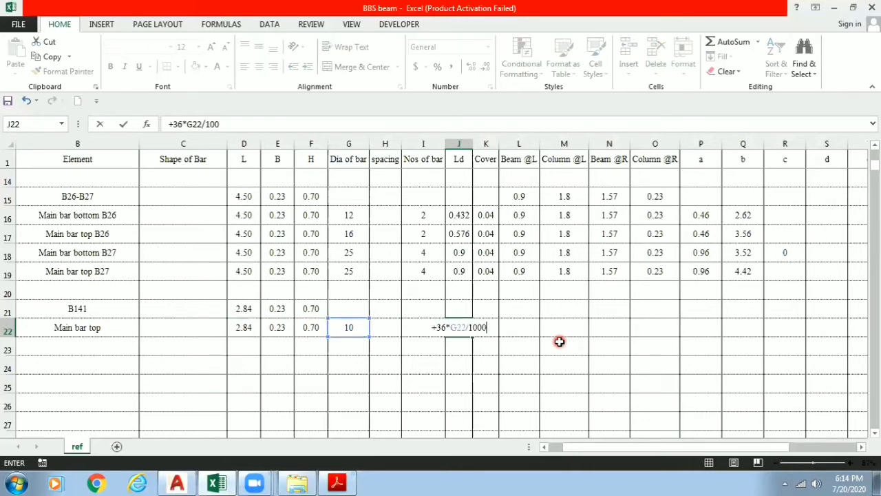
{"action": "type", "text": "0"}
{"action": "key", "text": "Tab"}
{"action": "type", "text": "0.04"}
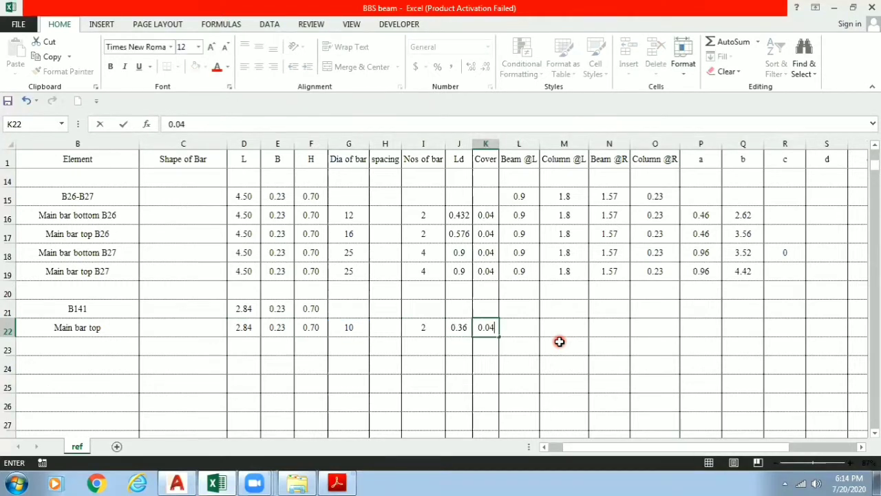
{"action": "key", "text": "Tab"}
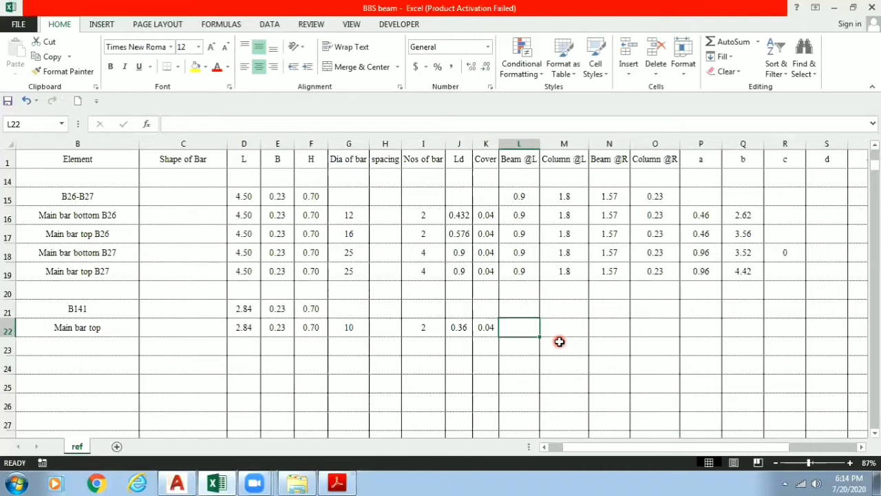
{"action": "type", "text": "0.23"}
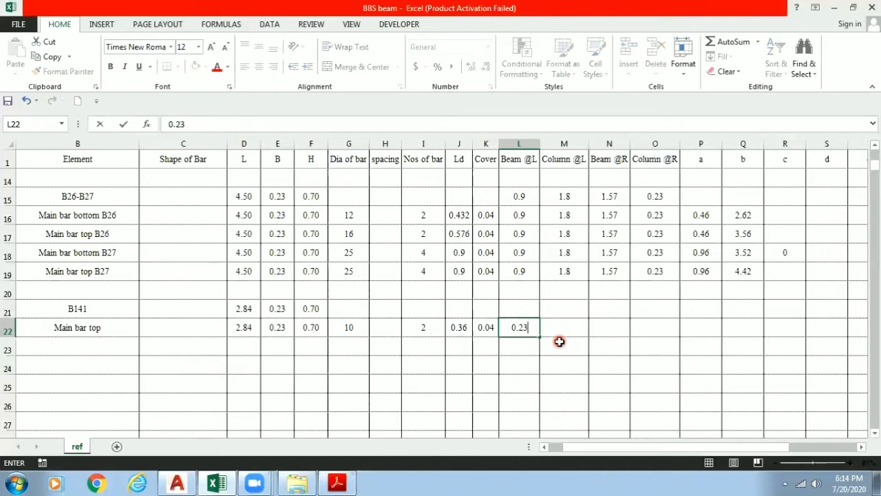
{"action": "key", "text": "Tab"}
{"action": "type", "text": "0"}
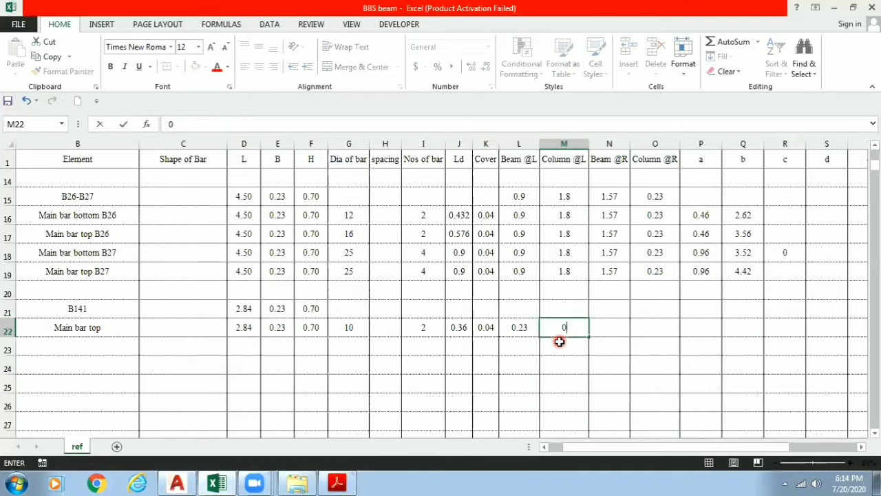
{"action": "key", "text": "Tab"}
{"action": "type", "text": "0.2"}
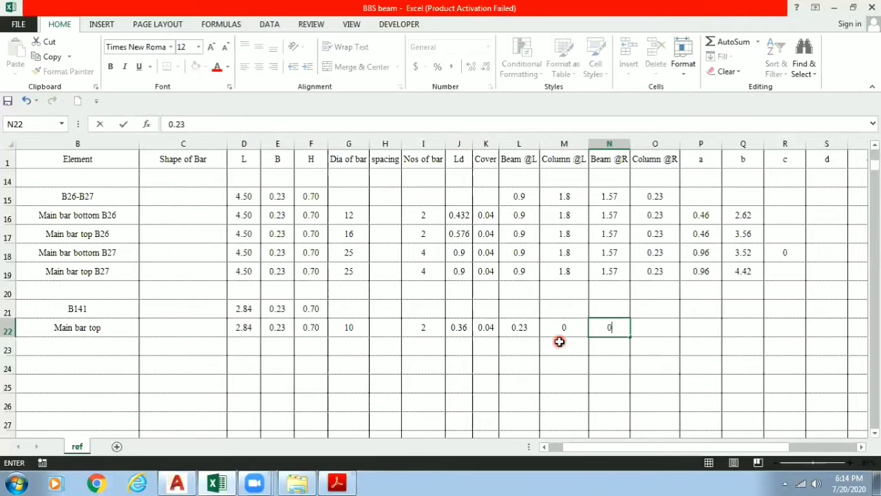
{"action": "key", "text": "Tab"}
{"action": "type", "text": "0"}
{"action": "key", "text": "Tab"}
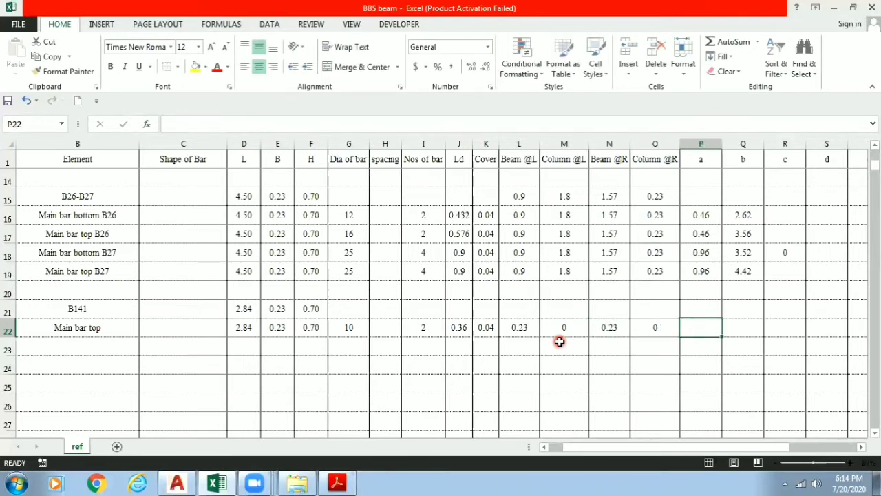
Zoom and pan AutoCAD to the beam section's development-length formula notes.
{"action": "key", "text": "alt+Tab"}
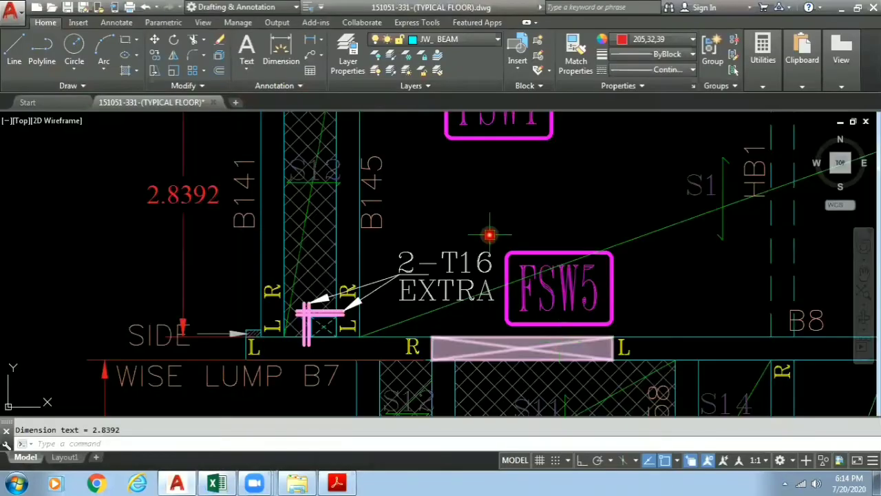
{"action": "scroll", "coordinate": [484, 232], "scroll_direction": "down", "scroll_amount": 3}
{"action": "scroll", "coordinate": [496, 199], "scroll_direction": "up", "scroll_amount": 3}
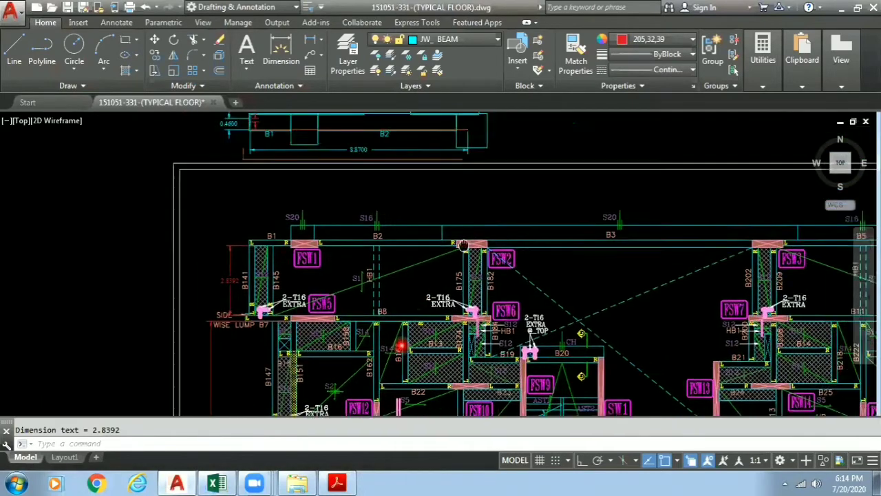
{"action": "scroll", "coordinate": [386, 350], "scroll_direction": "up", "scroll_amount": 3}
{"action": "scroll", "coordinate": [464, 281], "scroll_direction": "up", "scroll_amount": 3}
{"action": "middle_click_drag", "start_coordinate": [490, 181], "coordinate": [482, 261]}
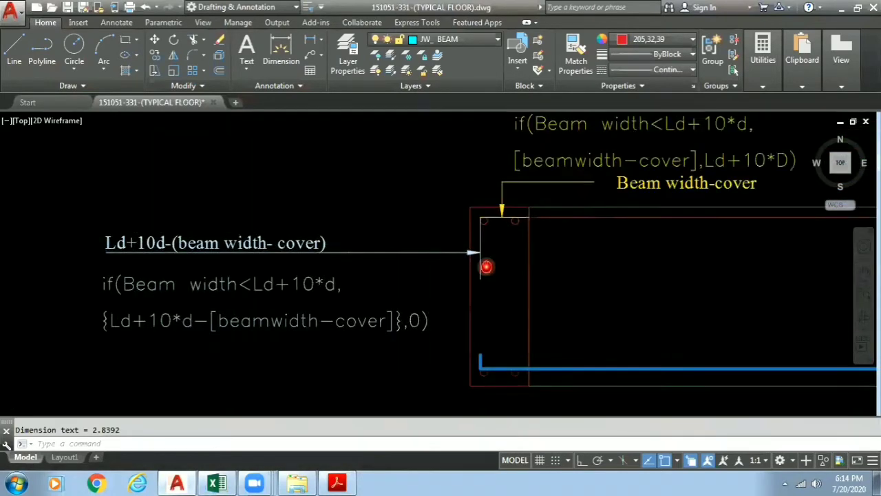
{"action": "scroll", "coordinate": [482, 261], "scroll_direction": "up", "scroll_amount": 3}
{"action": "scroll", "coordinate": [465, 215], "scroll_direction": "down", "scroll_amount": 2}
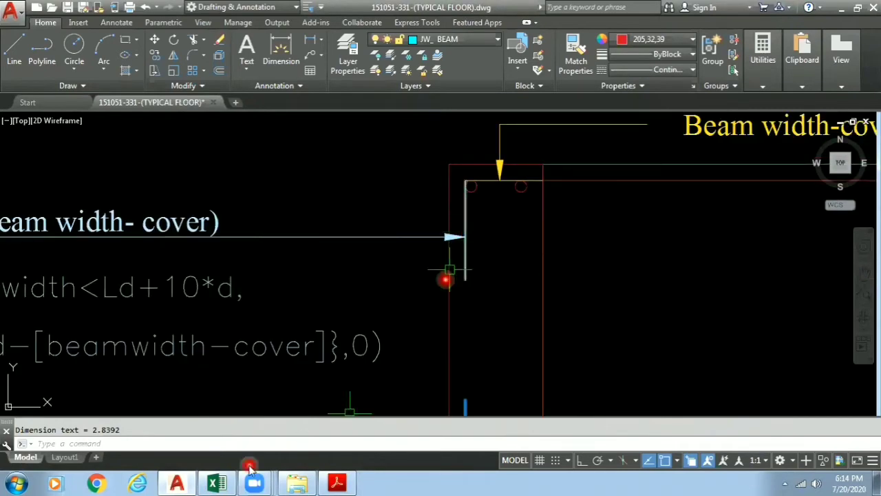
Check the a column at P22 in Excel, then shift AutoCAD's view to read the Ld+10d note.
{"action": "left_click", "coordinate": [215, 483]}
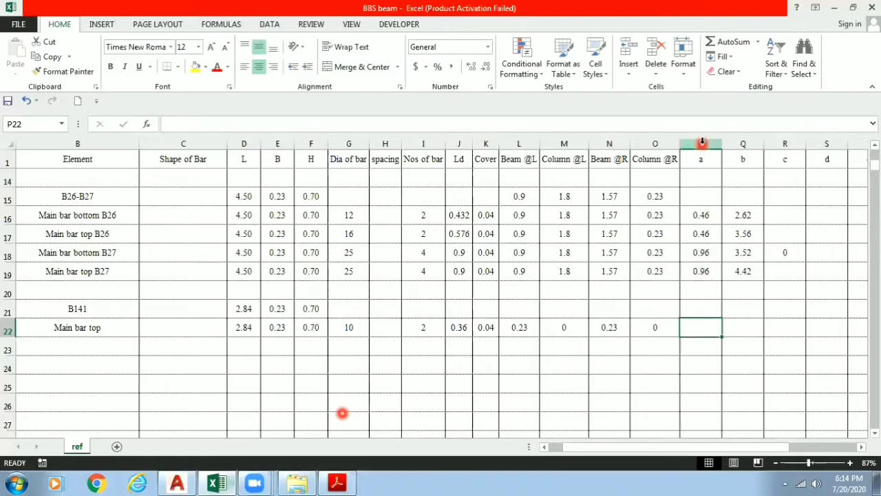
{"action": "left_click", "coordinate": [700, 143]}
{"action": "left_click", "coordinate": [700, 334]}
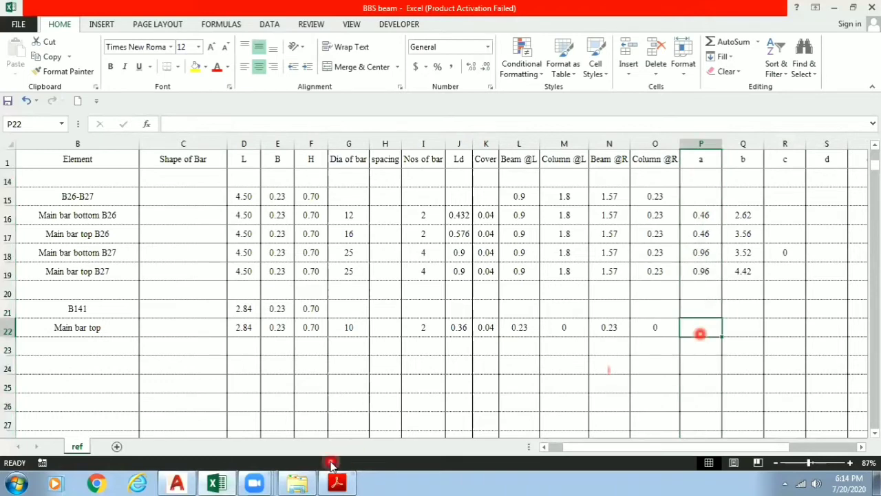
{"action": "left_click", "coordinate": [216, 484]}
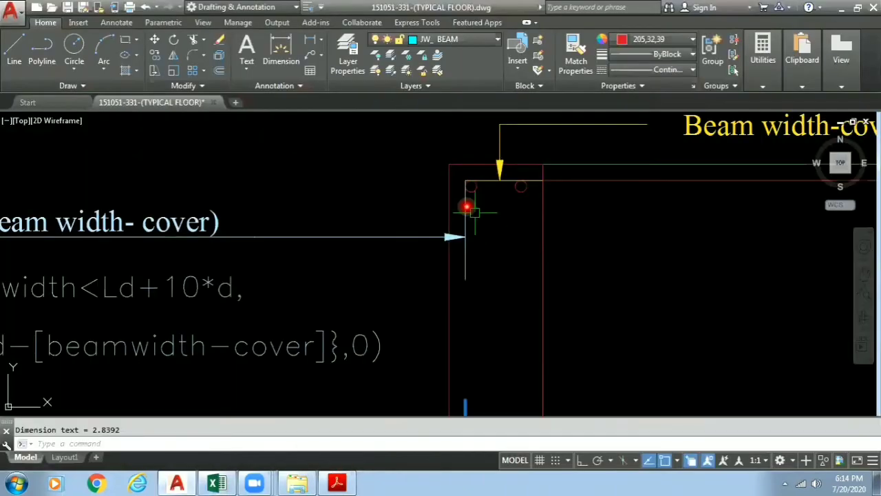
{"action": "middle_click_drag", "start_coordinate": [279, 319], "coordinate": [407, 297]}
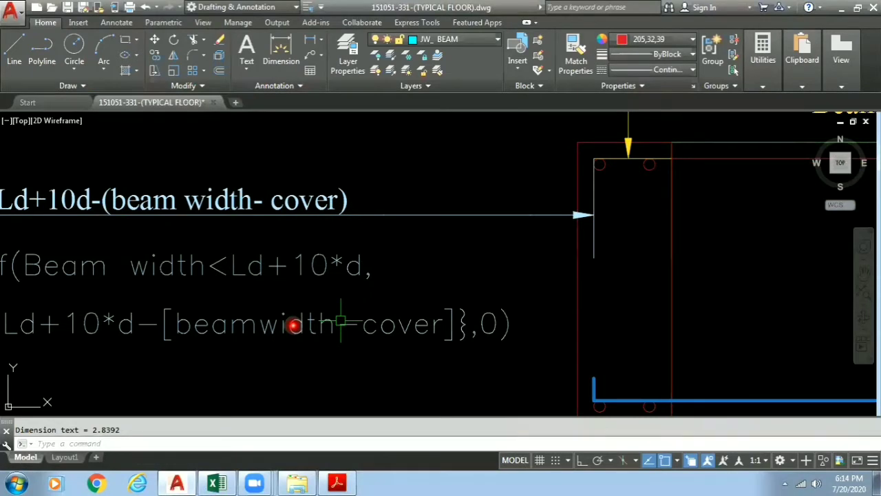
Begin P22's IF formula with the condition L22<J22+10*G22/1000.
{"action": "left_click", "coordinate": [219, 483]}
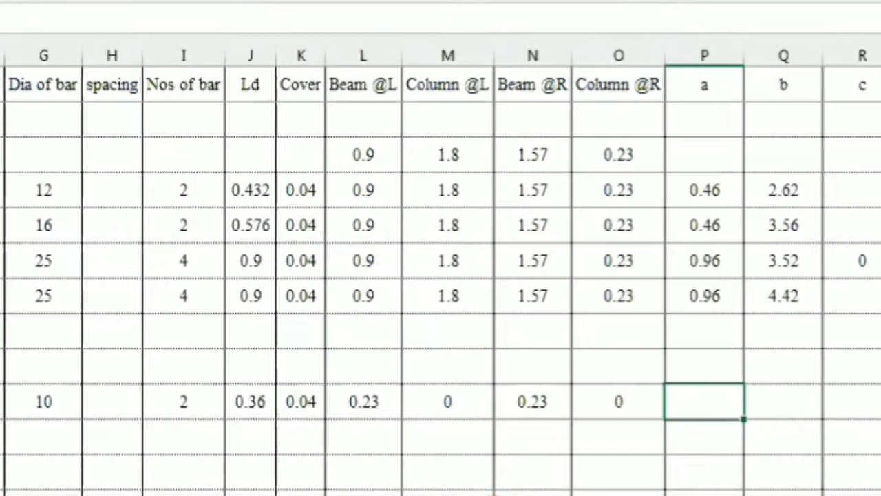
{"action": "type", "text": "+"}
{"action": "type", "text": "if("}
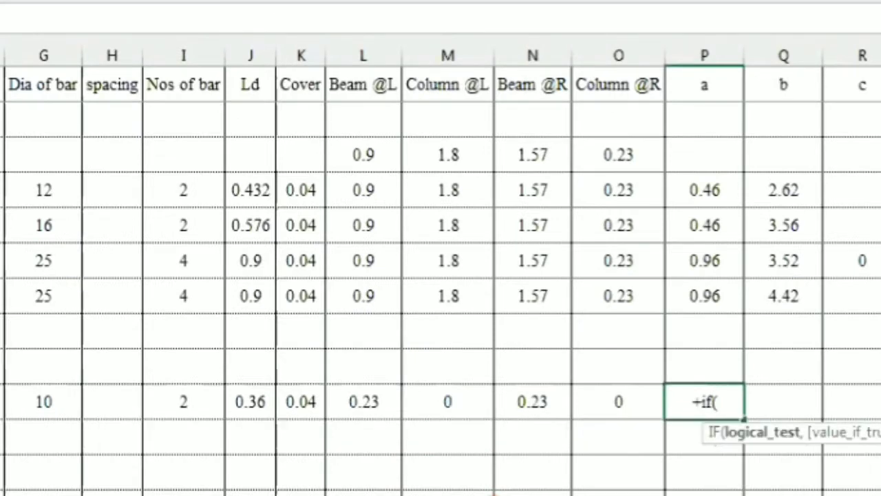
{"action": "left_click", "coordinate": [365, 402]}
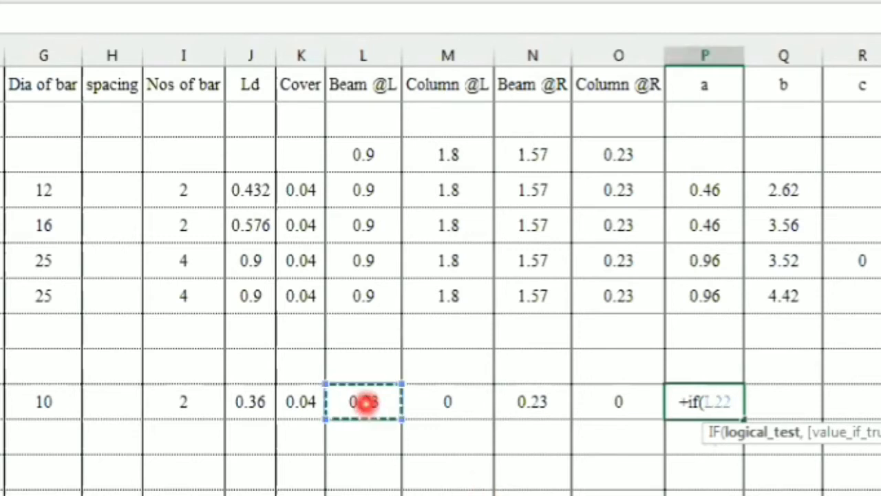
{"action": "type", "text": "<"}
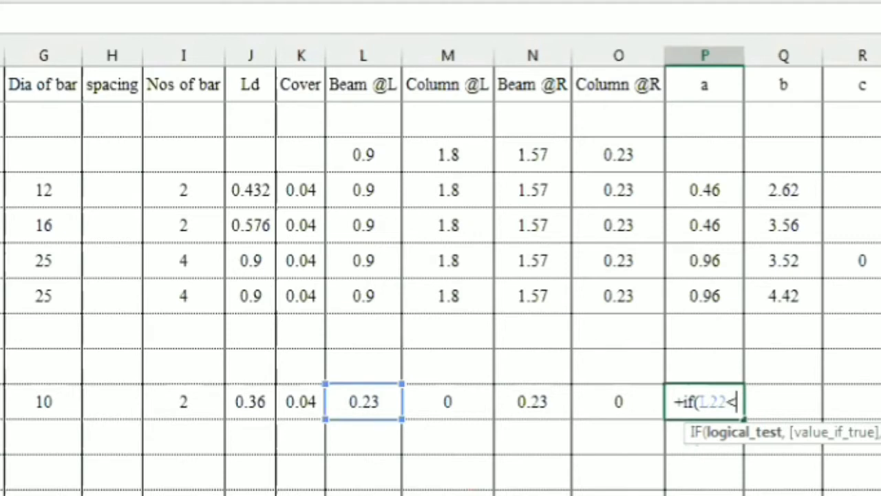
{"action": "left_click", "coordinate": [250, 403]}
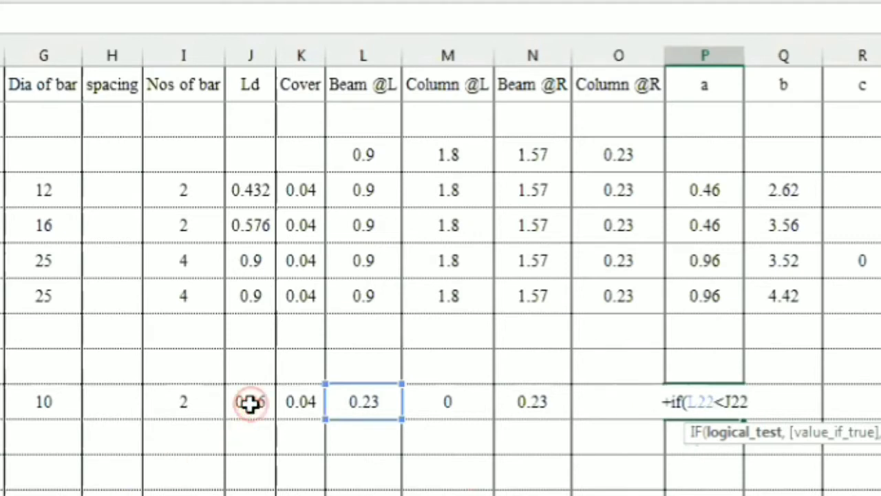
{"action": "type", "text": "+1"}
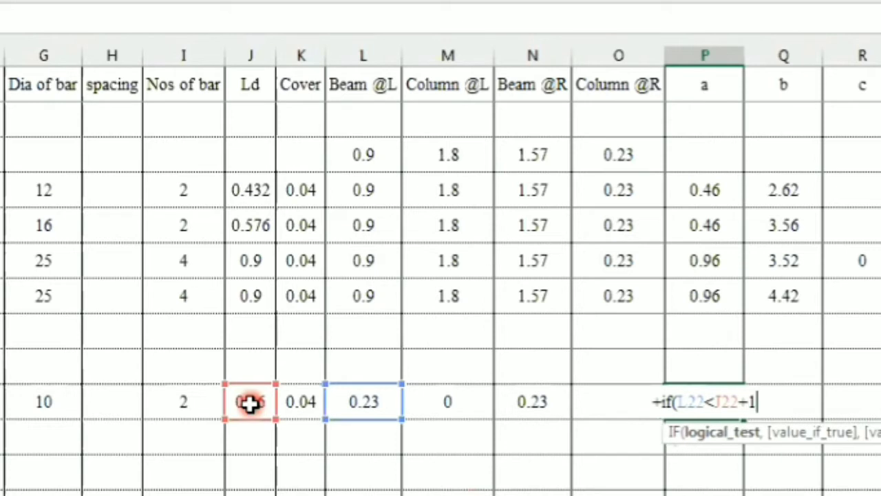
{"action": "type", "text": "0*"}
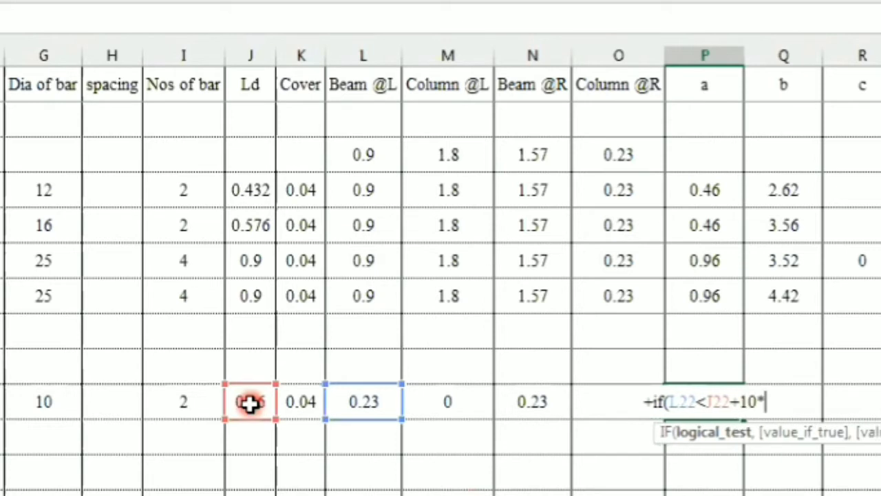
{"action": "left_click", "coordinate": [55, 407]}
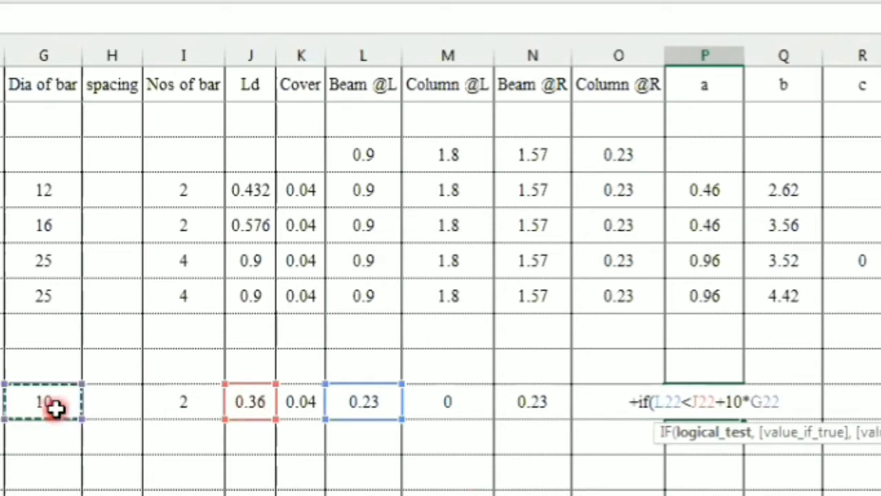
{"action": "type", "text": "/1000,"}
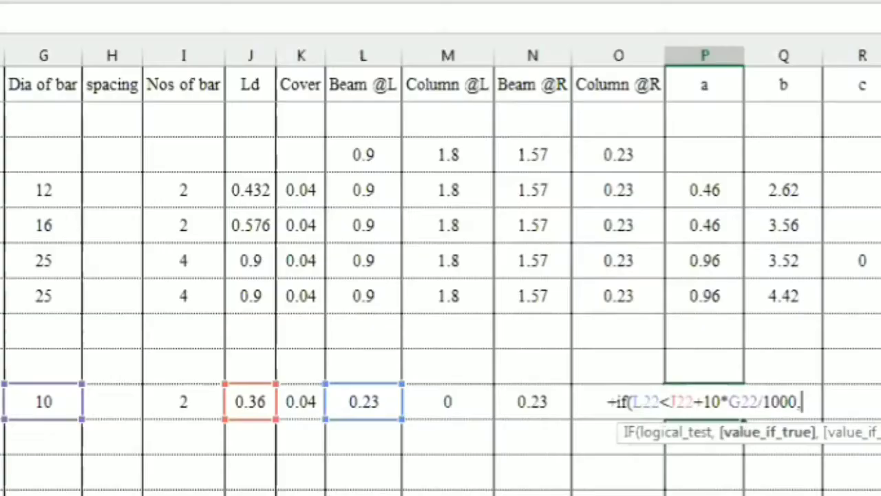
Finish P22 with true result J22+10*G22/1000-(L22-K22), else 0, giving 0.27.
{"action": "left_click", "coordinate": [253, 399]}
{"action": "type", "text": "+10"}
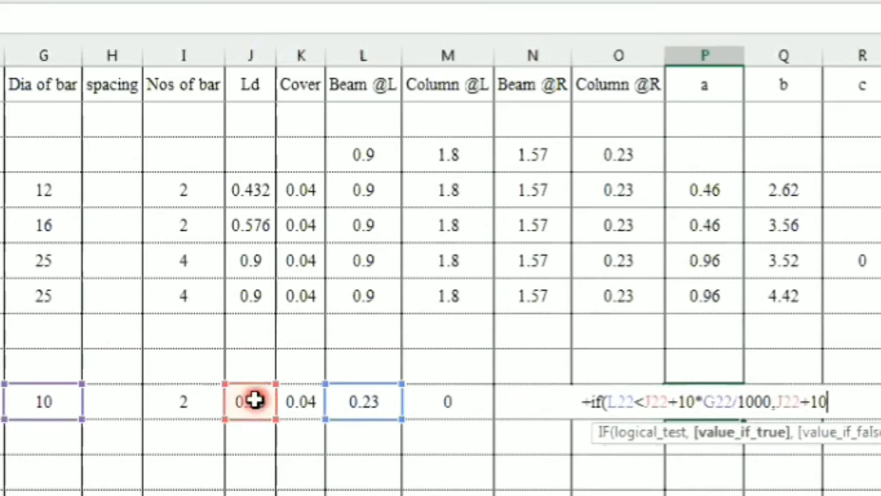
{"action": "type", "text": "*"}
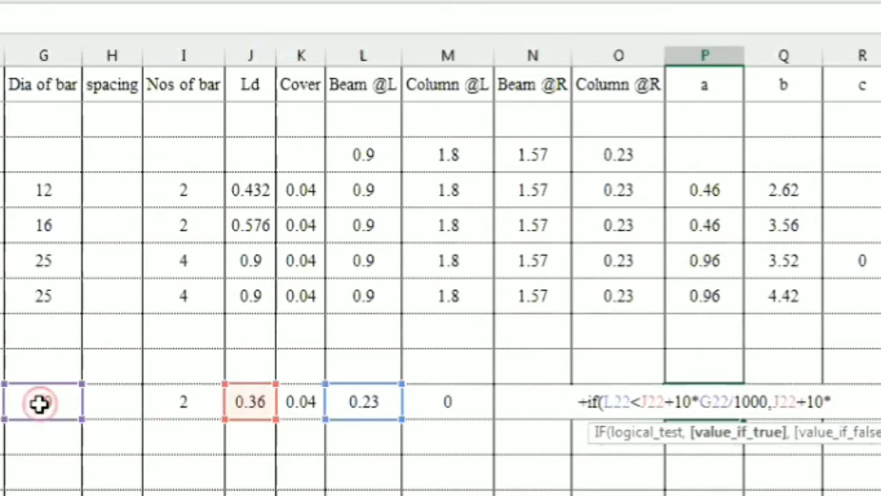
{"action": "left_click", "coordinate": [40, 403]}
{"action": "type", "text": "/10"}
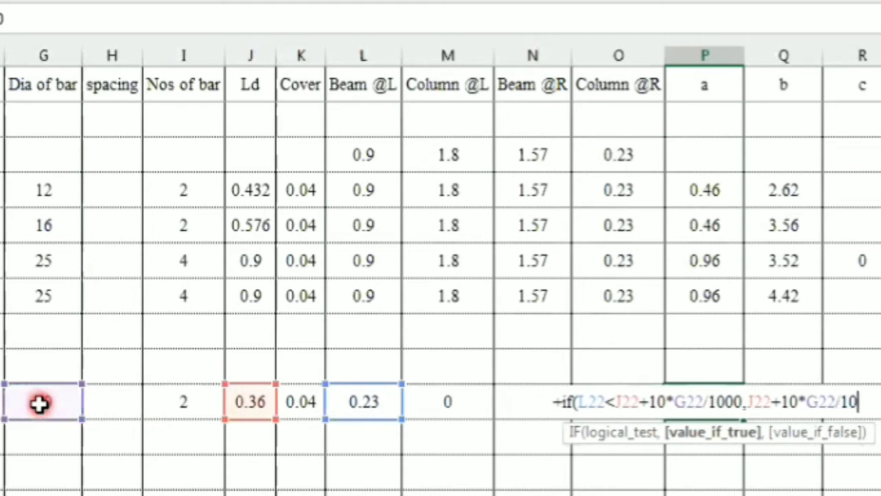
{"action": "type", "text": "00-"}
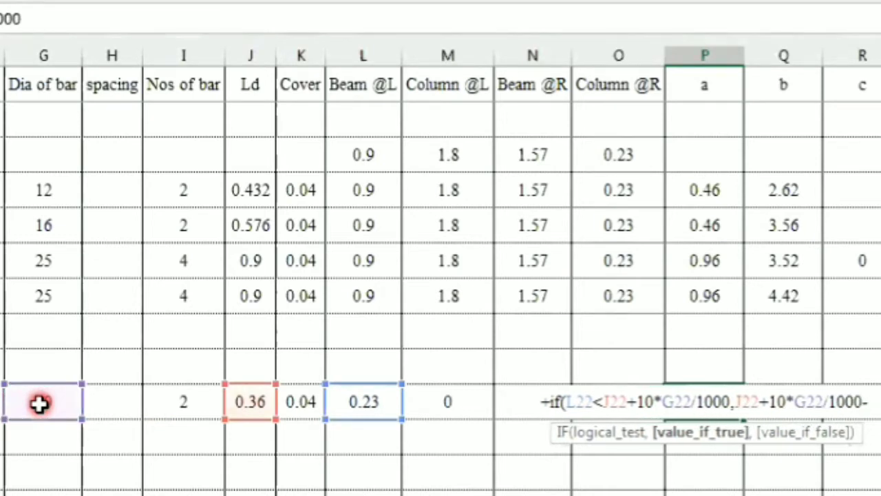
{"action": "type", "text": "("}
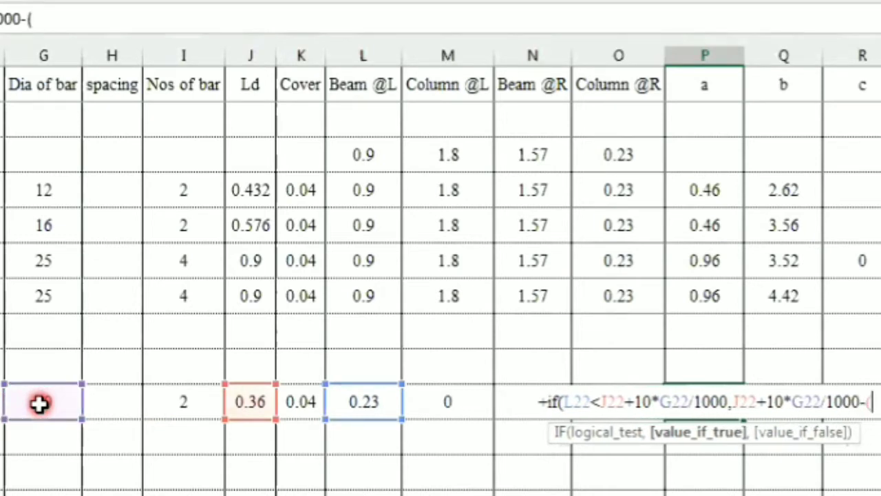
{"action": "left_click", "coordinate": [366, 409]}
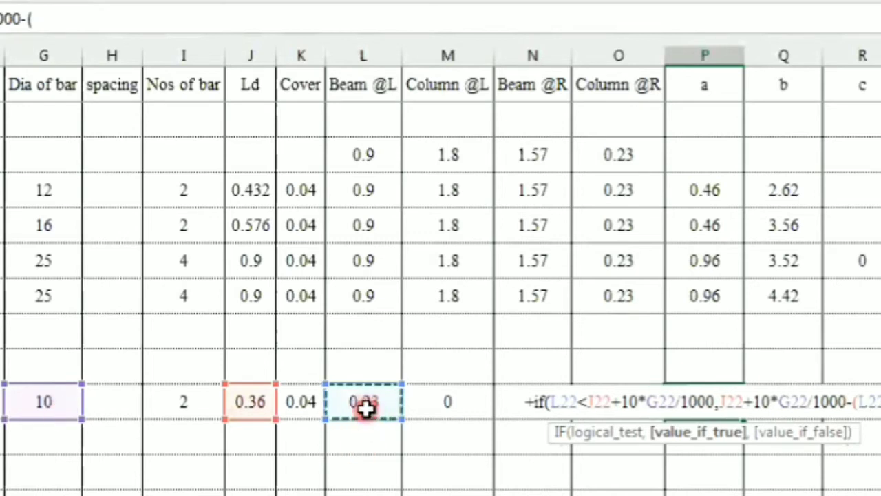
{"action": "type", "text": "L22-"}
{"action": "left_click", "coordinate": [292, 405]}
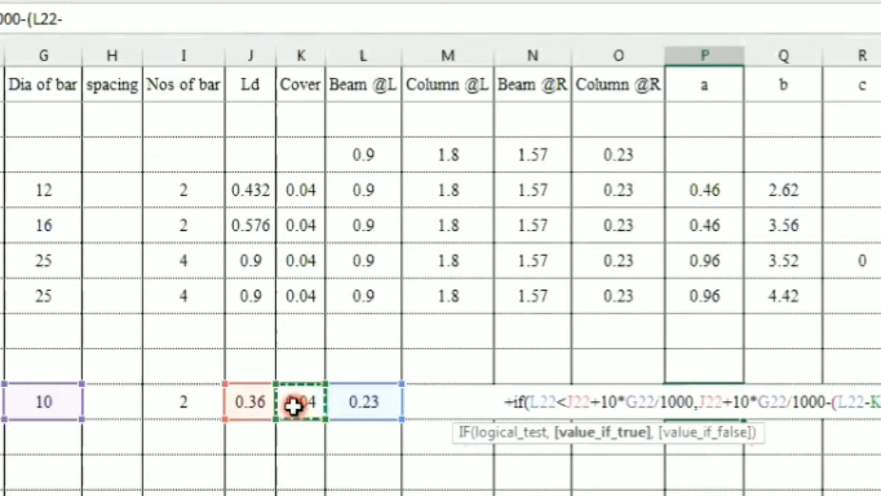
{"action": "type", "text": ")"}
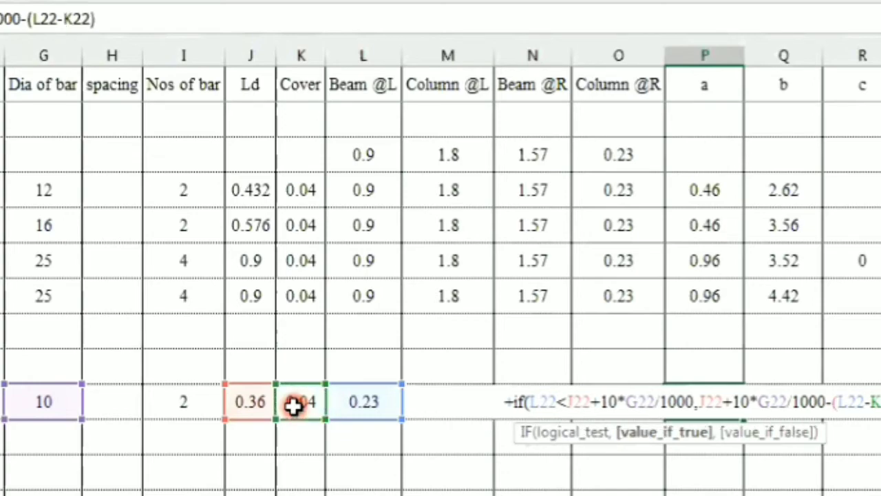
{"action": "type", "text": ","}
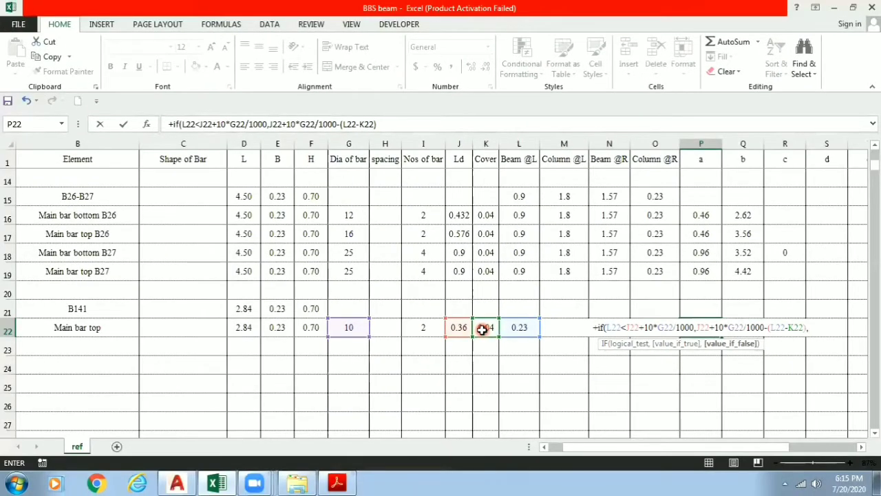
{"action": "type", "text": "0"}
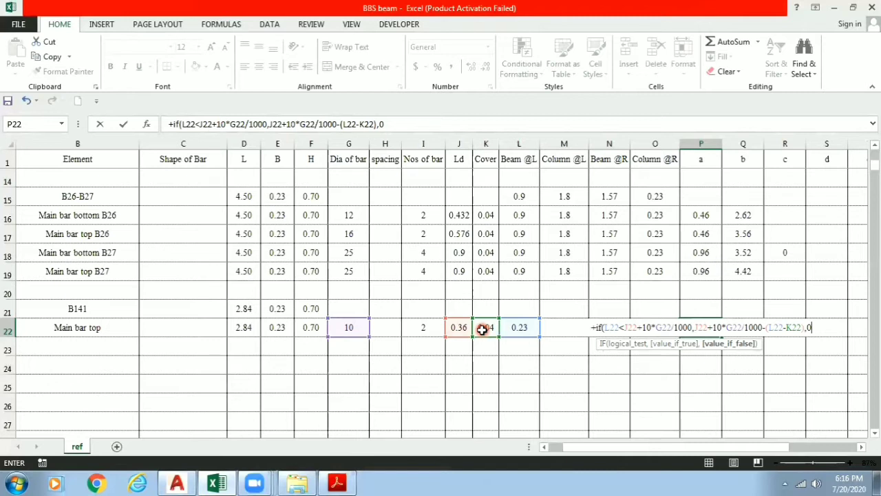
{"action": "type", "text": ")"}
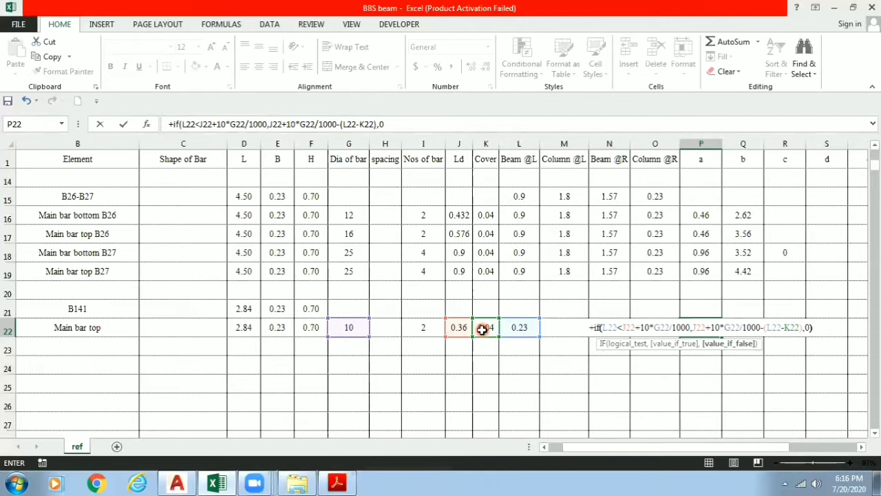
{"action": "key", "text": "Return"}
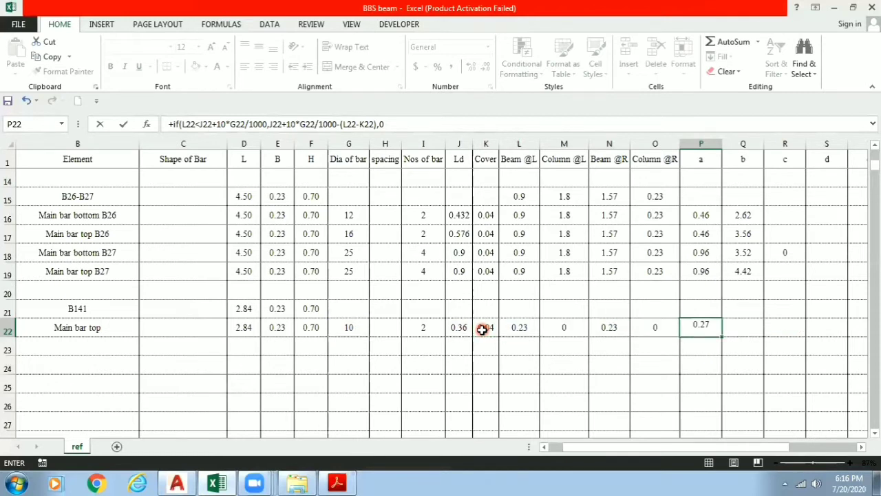
{"action": "left_click", "coordinate": [703, 329]}
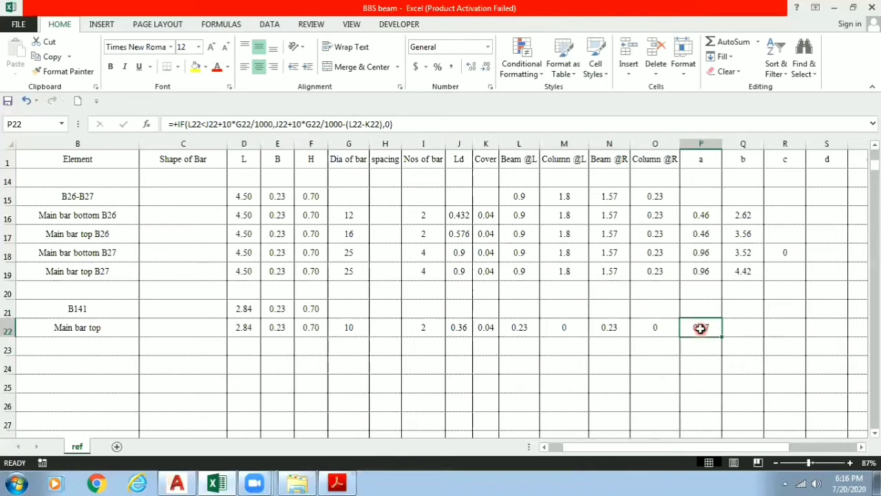
{"action": "left_click", "coordinate": [739, 330]}
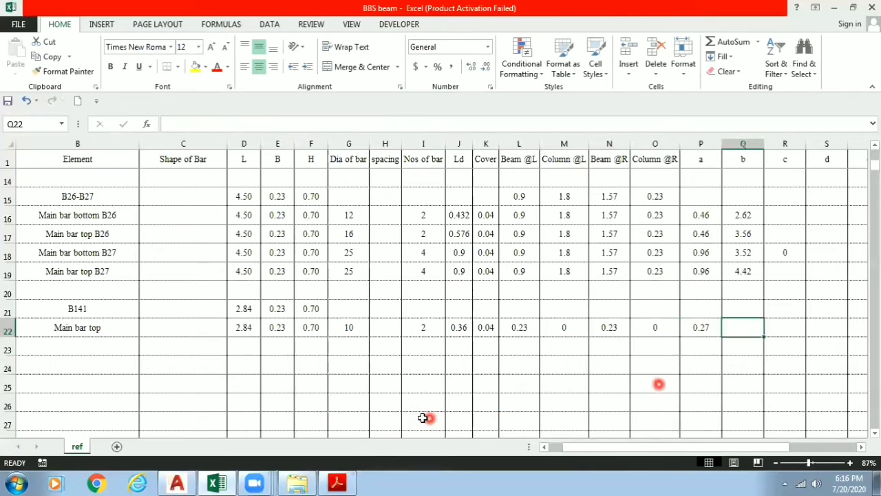
{"action": "left_click", "coordinate": [176, 483]}
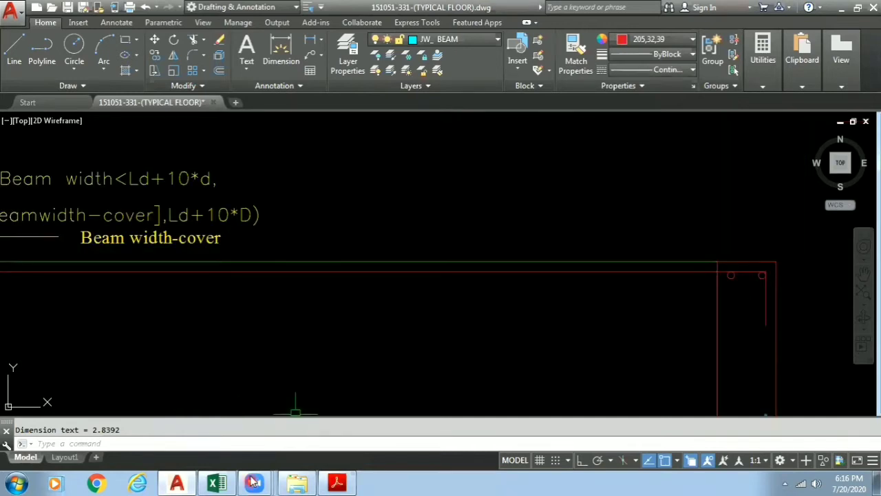
{"action": "left_click", "coordinate": [217, 483]}
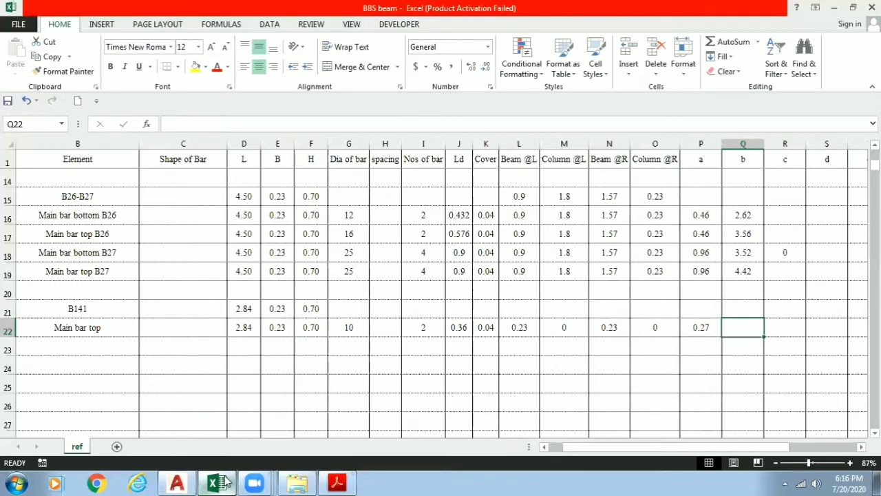
Start Q22's IF term testing L22<J22+10*G22/1000 with true branch L22-K22.
{"action": "type", "text": "=if("}
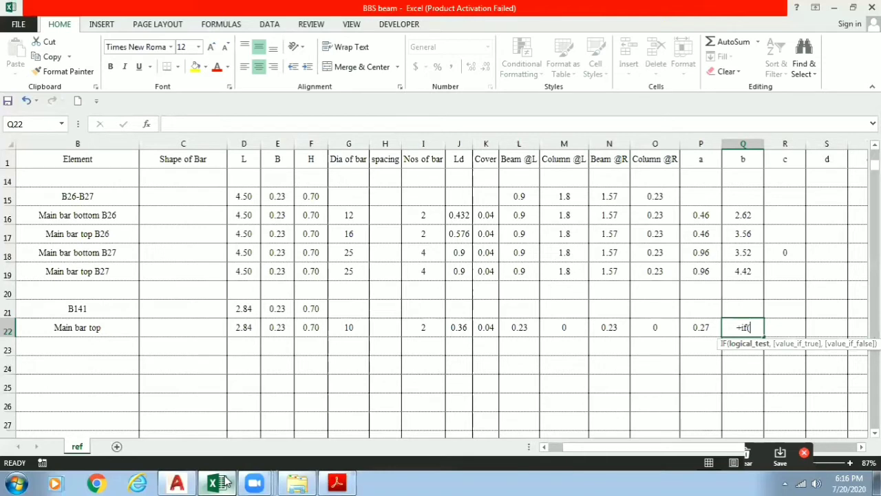
{"action": "left_click", "coordinate": [525, 328]}
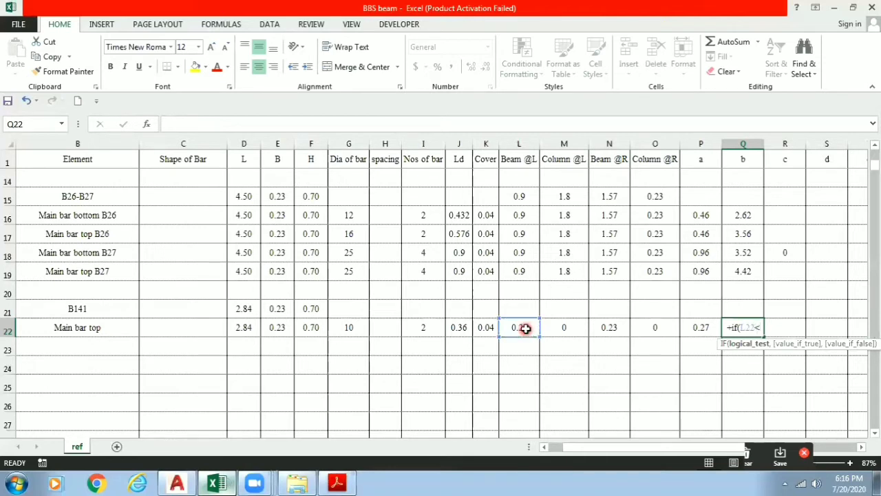
{"action": "type", "text": "<"}
{"action": "left_click", "coordinate": [461, 328]}
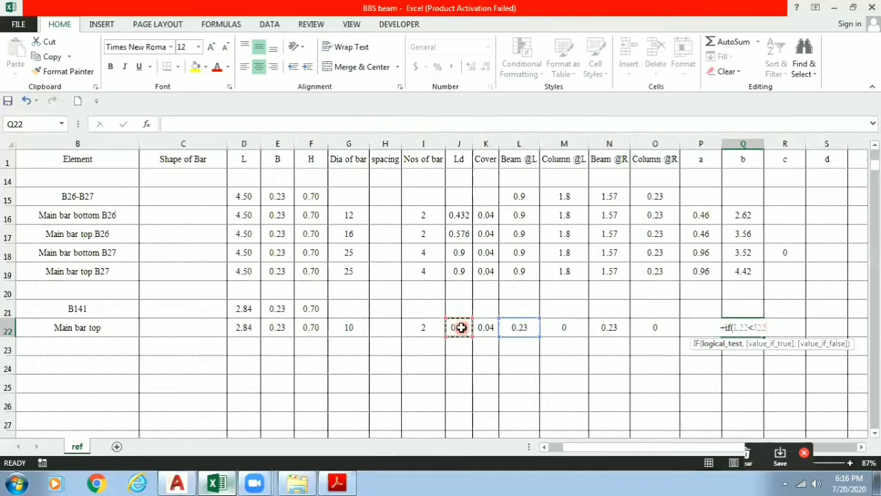
{"action": "type", "text": "+10"}
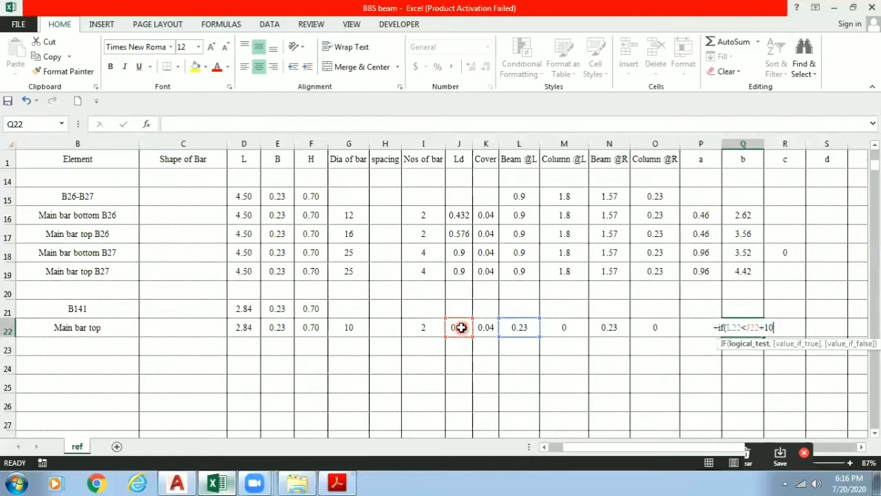
{"action": "type", "text": "*"}
{"action": "left_click", "coordinate": [354, 327]}
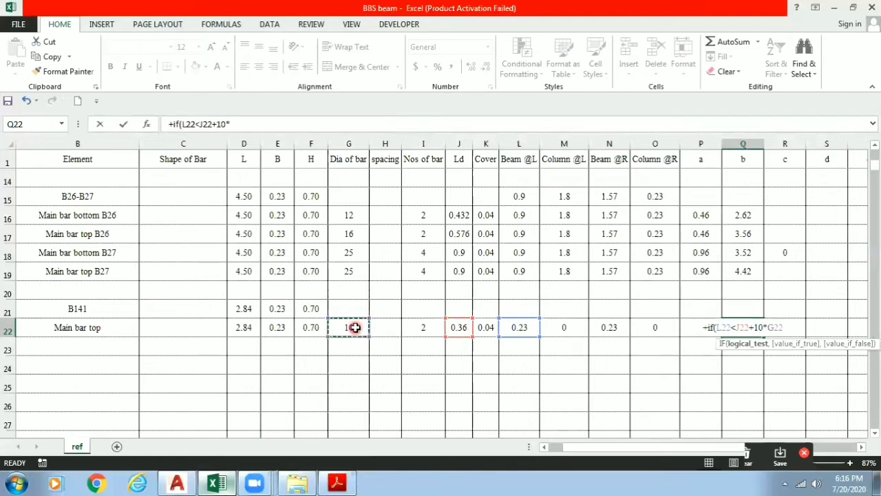
{"action": "type", "text": "/1000,"}
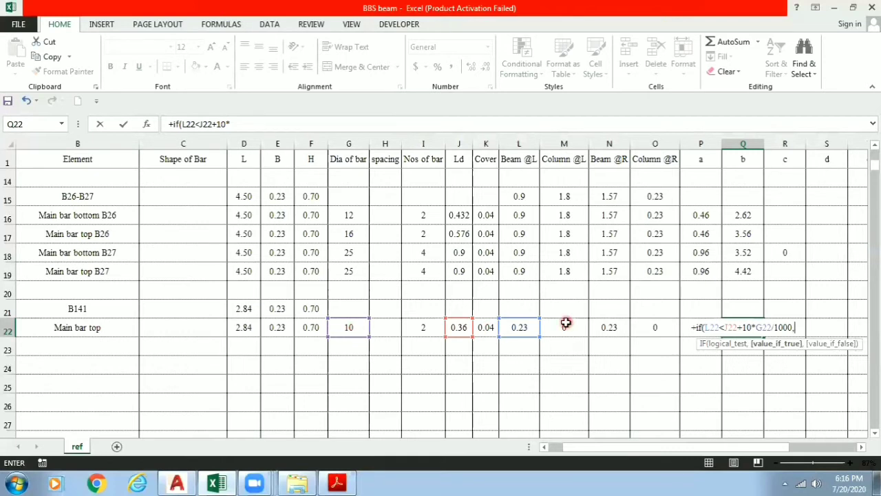
{"action": "left_click", "coordinate": [517, 329]}
{"action": "type", "text": "-"}
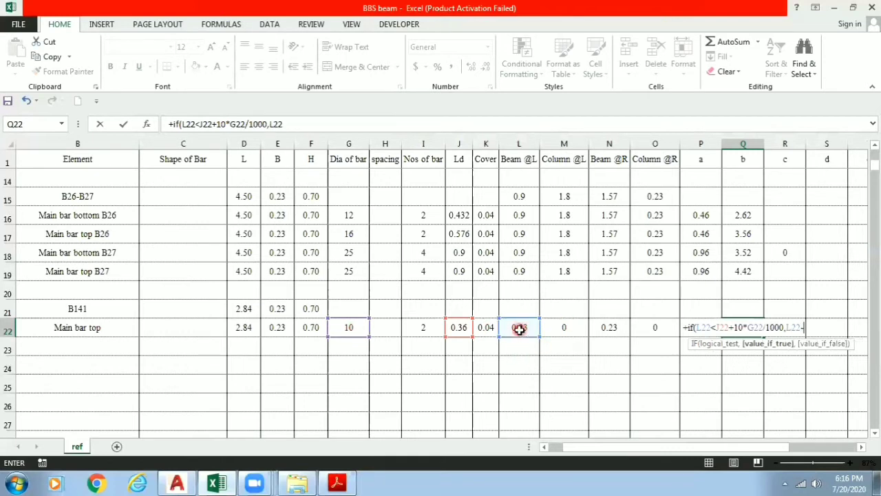
{"action": "left_click", "coordinate": [487, 327]}
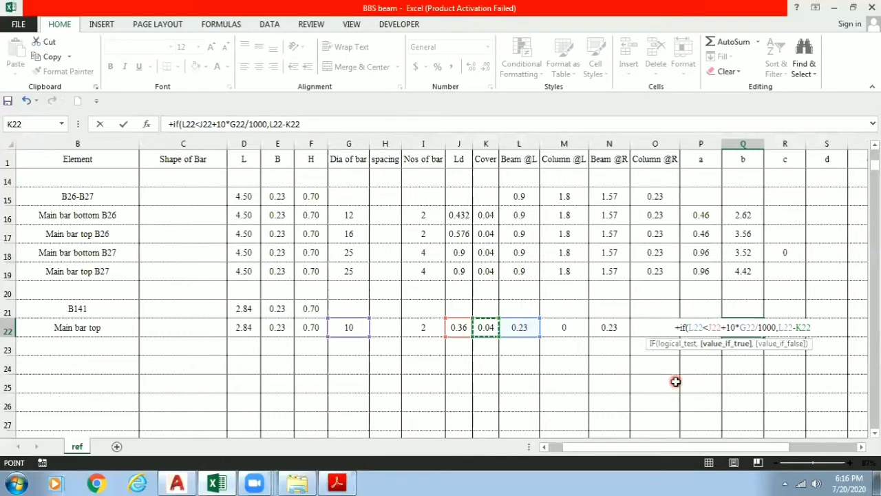
{"action": "type", "text": ","}
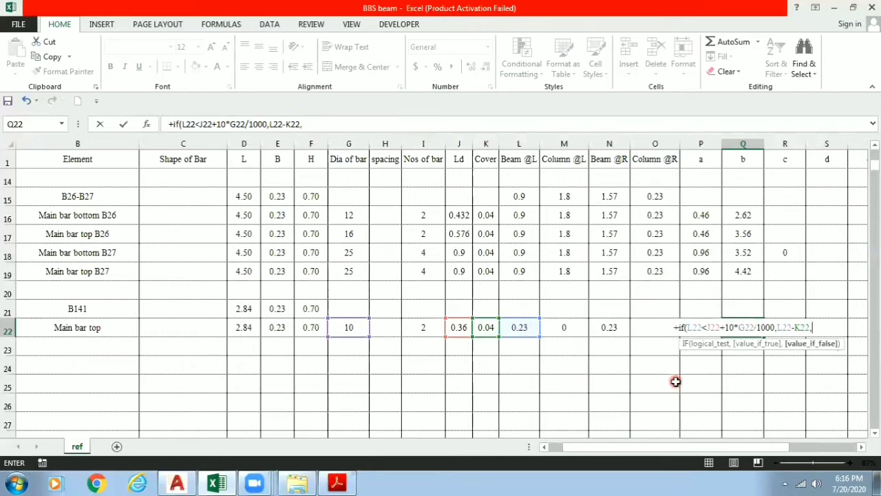
Add the false branch J22+10*G22/1000, then append +D22+ to the formula.
{"action": "left_click", "coordinate": [459, 326]}
{"action": "type", "text": "+1"}
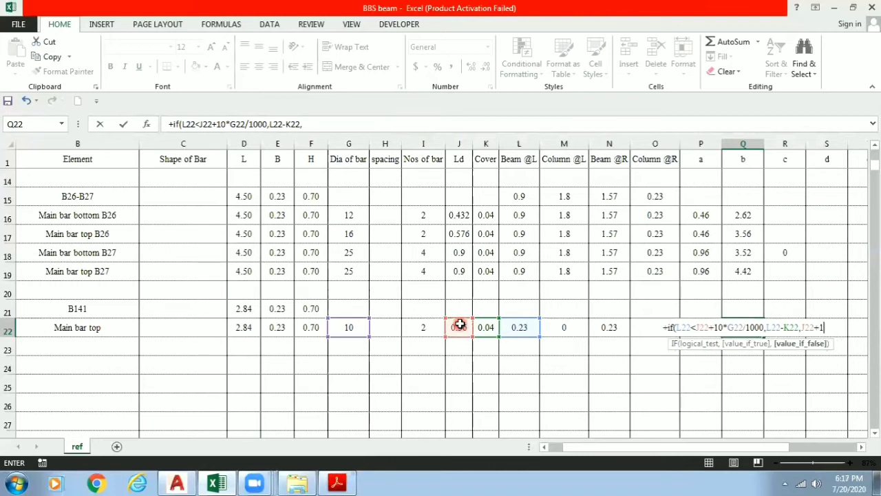
{"action": "type", "text": "0*"}
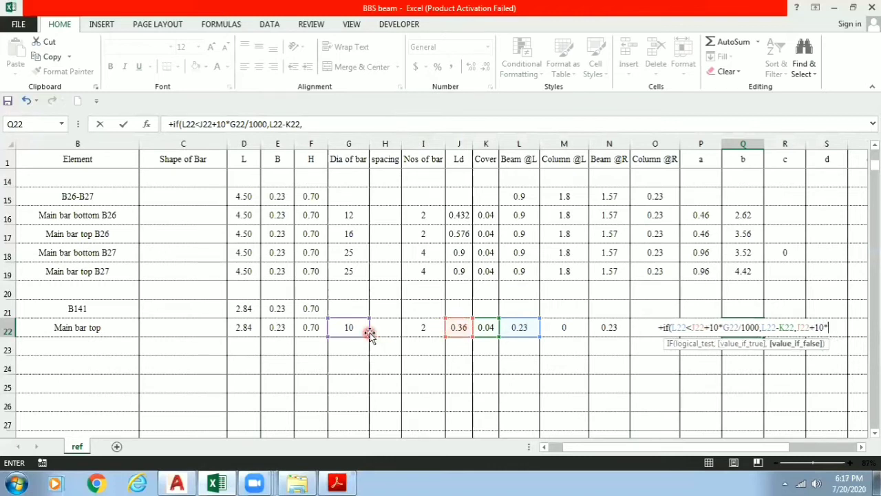
{"action": "left_click", "coordinate": [357, 328]}
{"action": "type", "text": "/1000"}
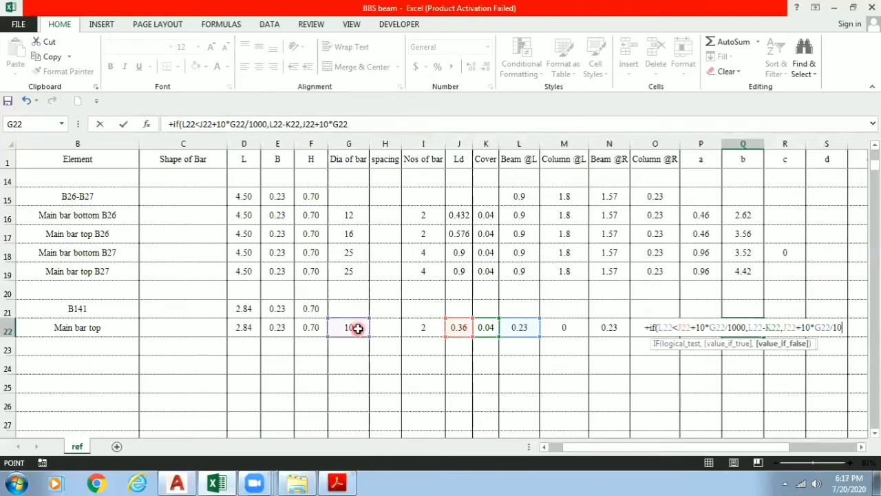
{"action": "type", "text": ")"}
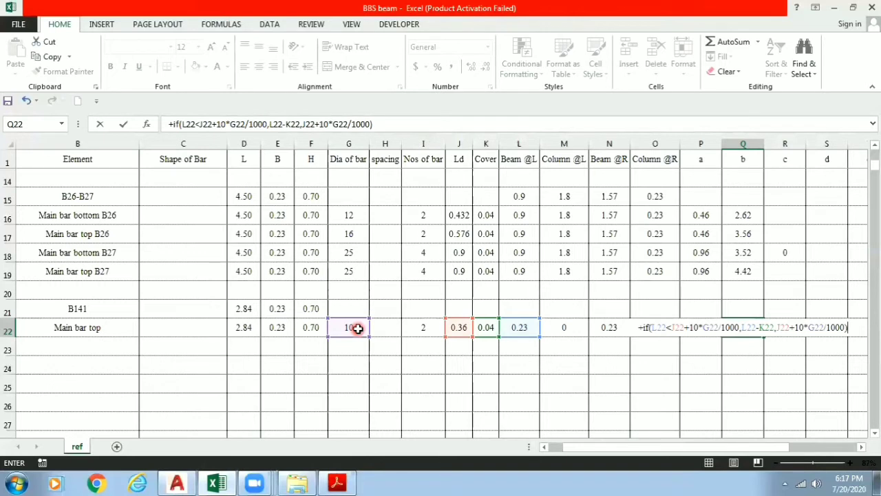
{"action": "type", "text": "+"}
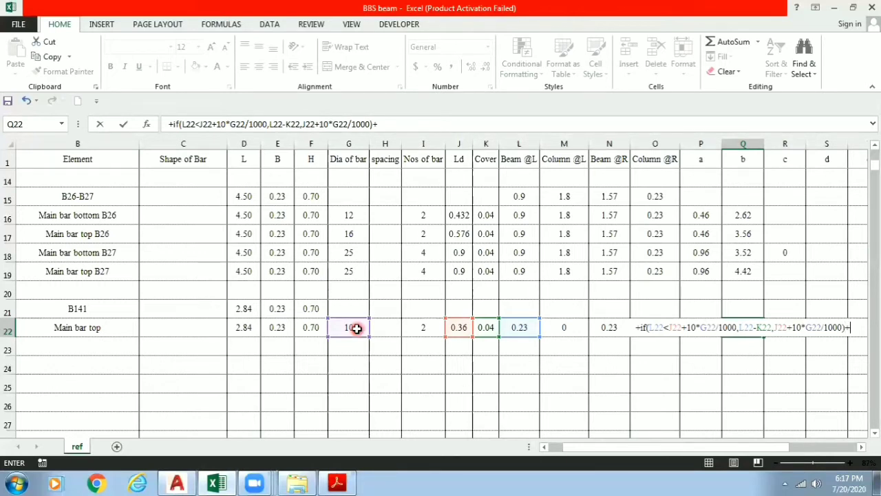
{"action": "left_click", "coordinate": [241, 330]}
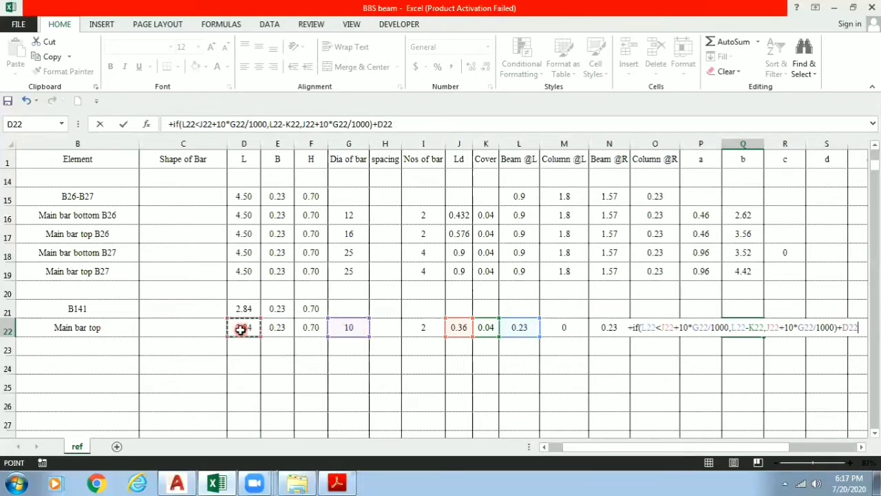
{"action": "type", "text": "+"}
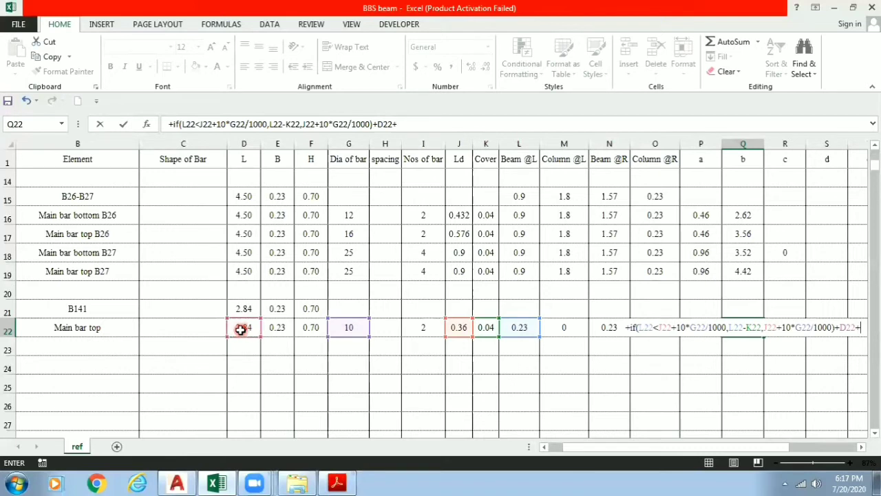
Begin the second IF term in Q22 testing N22<J22+10*G22/1000.
{"action": "type", "text": "if"}
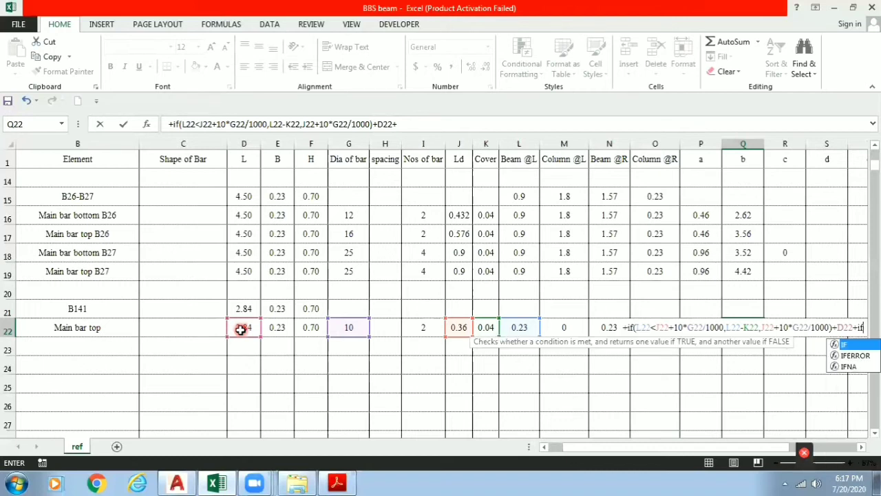
{"action": "type", "text": "("}
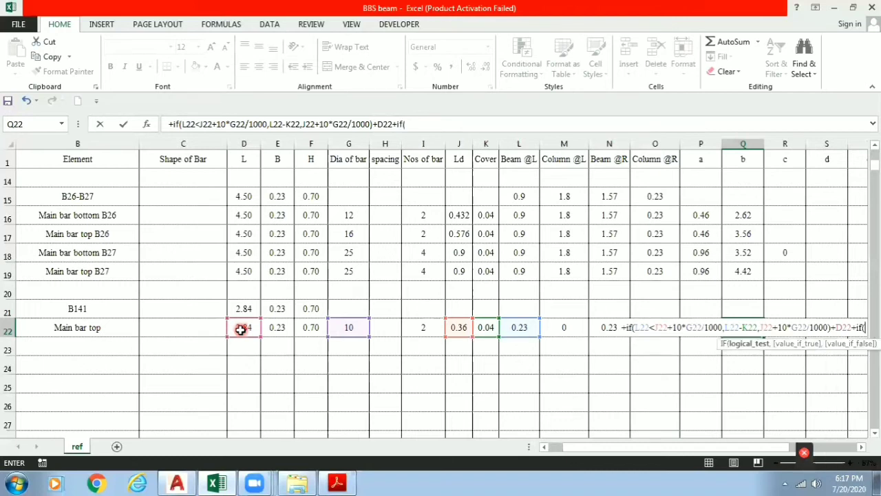
{"action": "key", "text": "Left"}
{"action": "key", "text": "Left"}
{"action": "key", "text": "Left"}
{"action": "key", "text": "Left"}
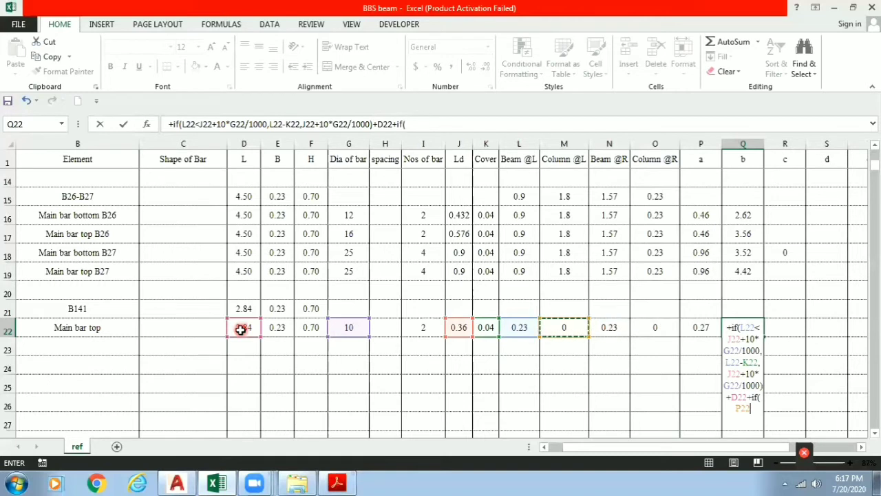
{"action": "key", "text": "Right"}
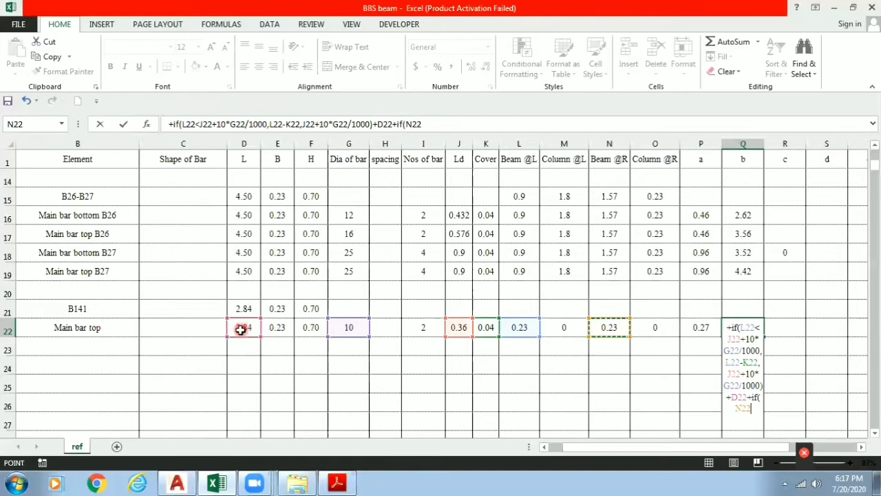
{"action": "type", "text": "<"}
{"action": "key", "text": "Left"}
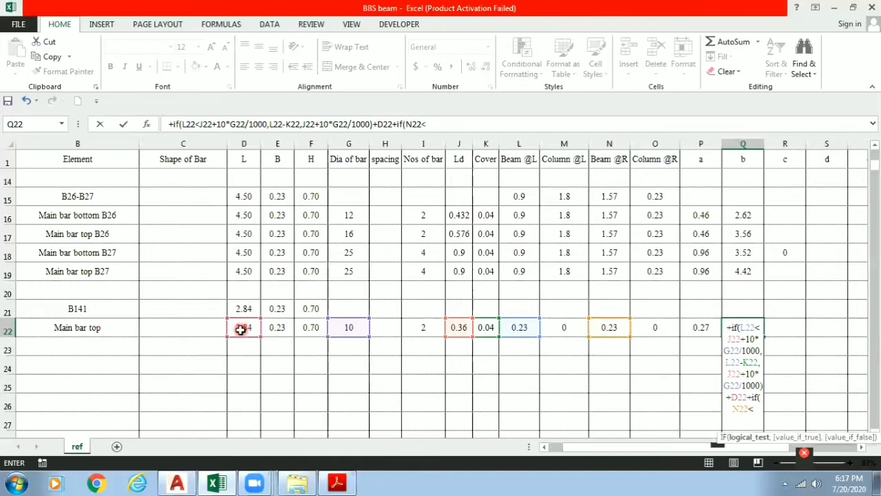
{"action": "key", "text": "Left"}
{"action": "key", "text": "Left"}
{"action": "key", "text": "Left"}
{"action": "key", "text": "Left"}
{"action": "key", "text": "Left"}
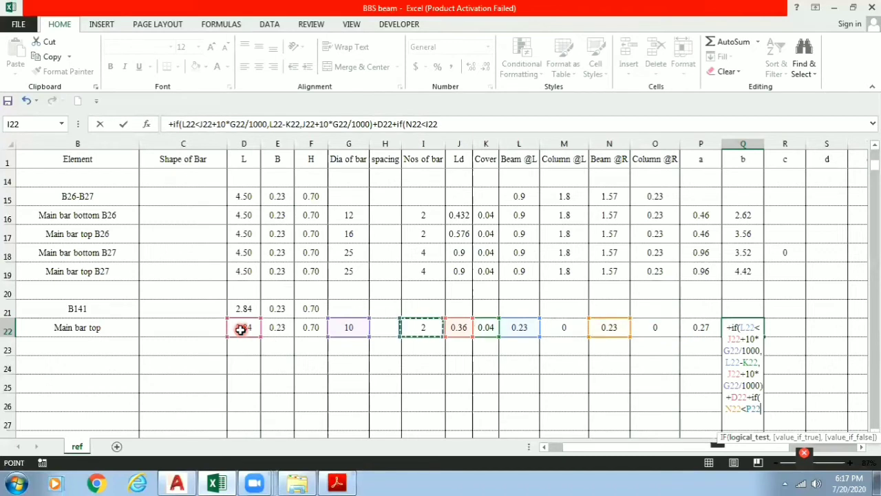
{"action": "key", "text": "Right"}
{"action": "type", "text": "+"}
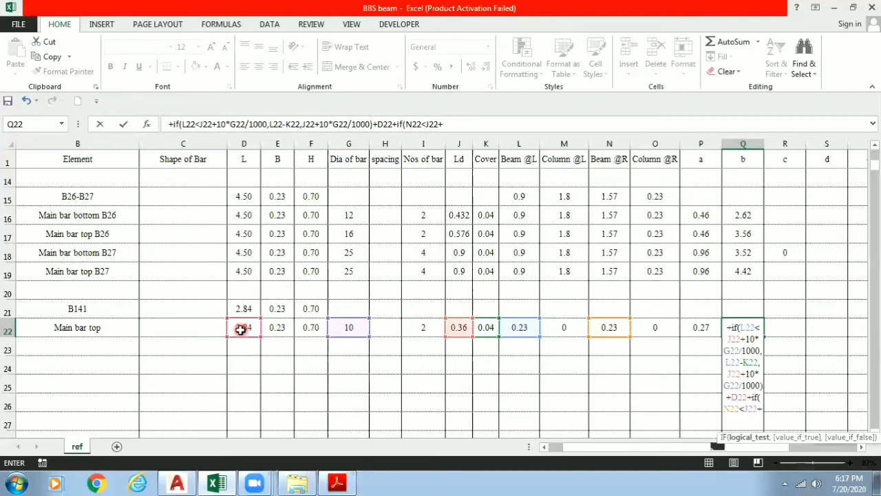
{"action": "type", "text": "10"}
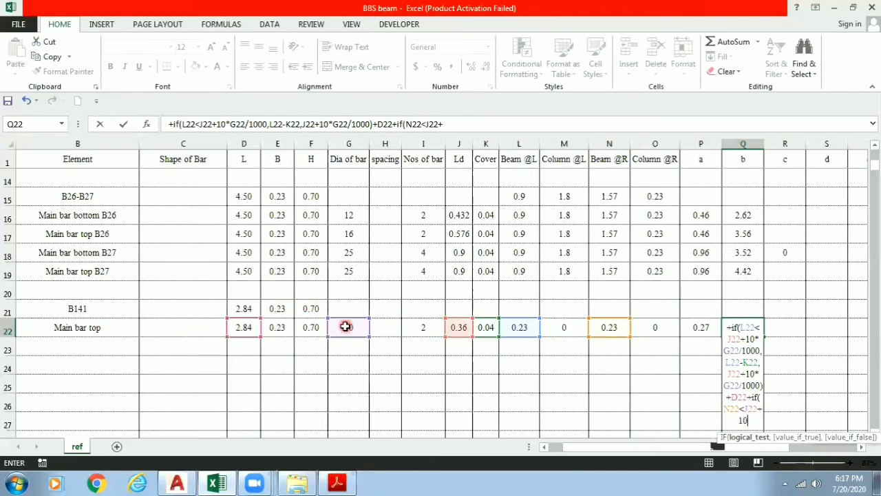
{"action": "left_click", "coordinate": [346, 327]}
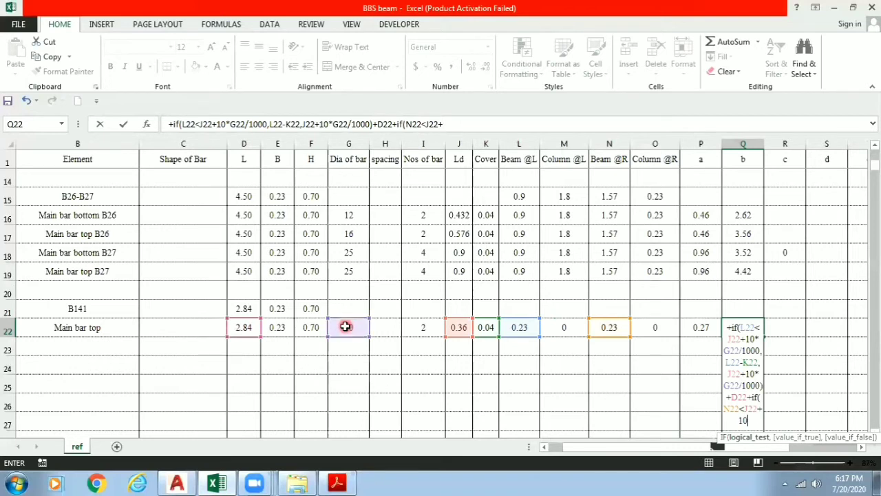
{"action": "type", "text": "*G22/1000"}
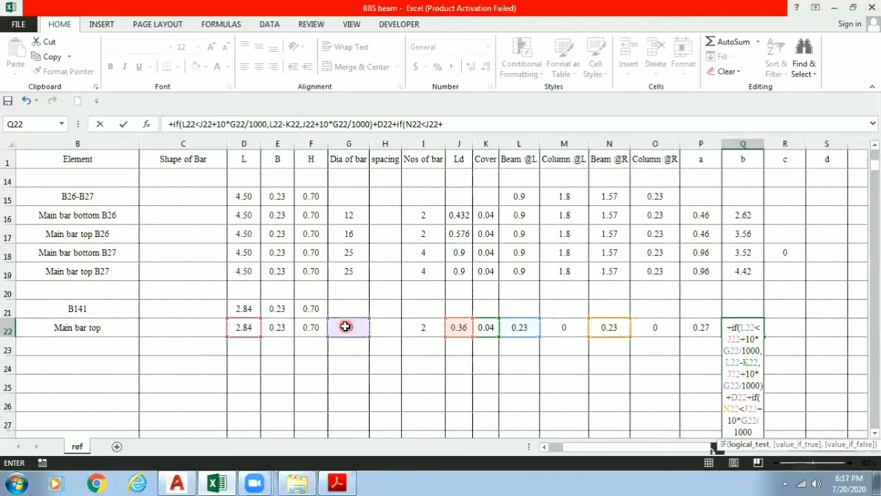
{"action": "type", "text": ","}
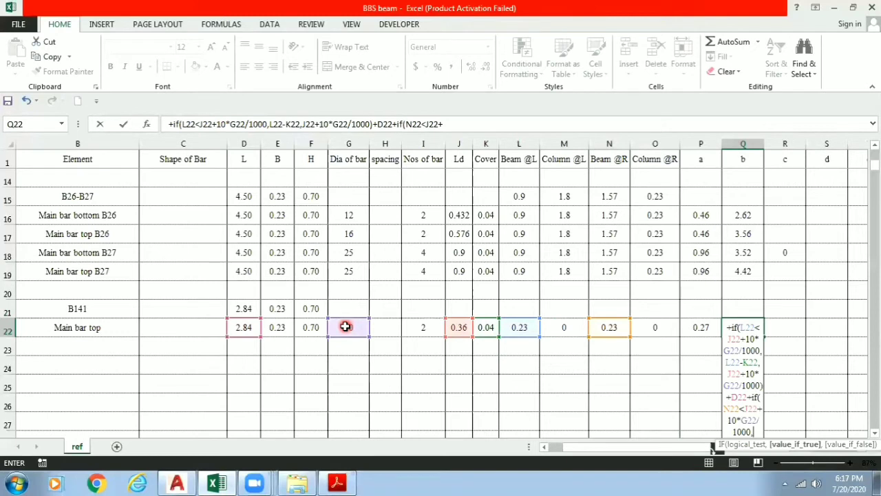
Give it branches N22-K22 and J22+10*G22/1000 and commit, so Q22 returns 3.22.
{"action": "left_click", "coordinate": [610, 327]}
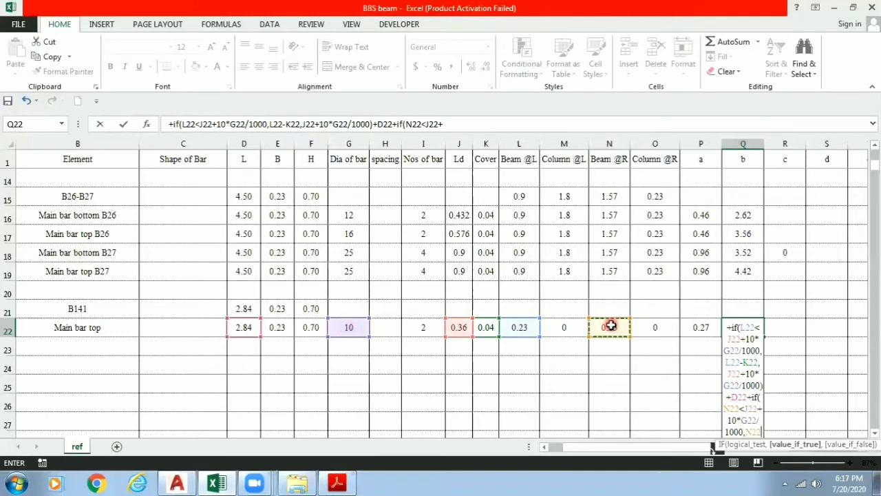
{"action": "type", "text": "-"}
{"action": "left_click", "coordinate": [488, 329]}
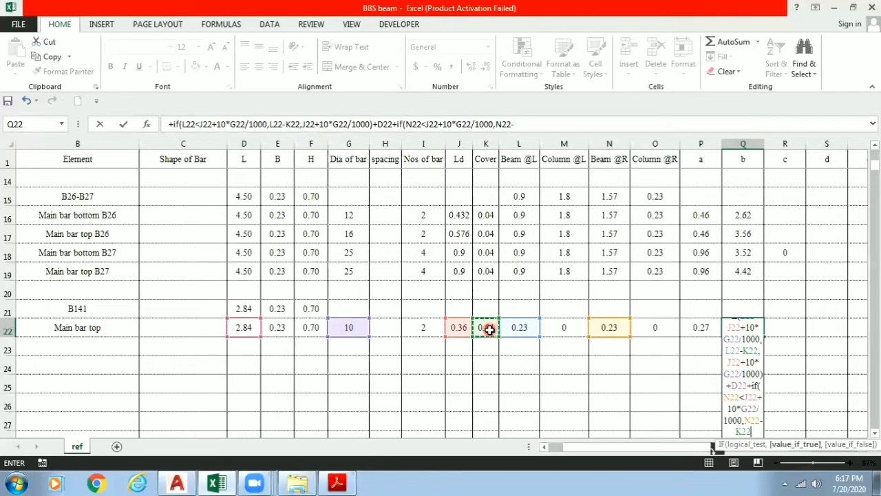
{"action": "type", "text": ","}
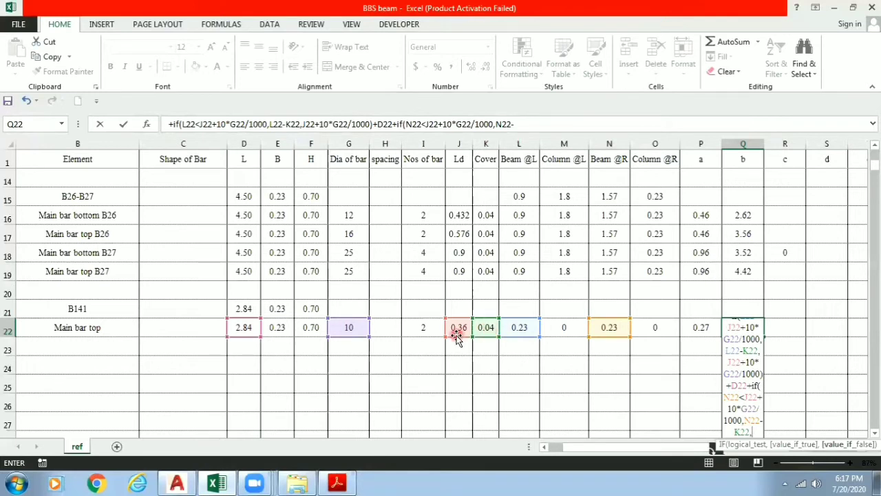
{"action": "left_click", "coordinate": [457, 327]}
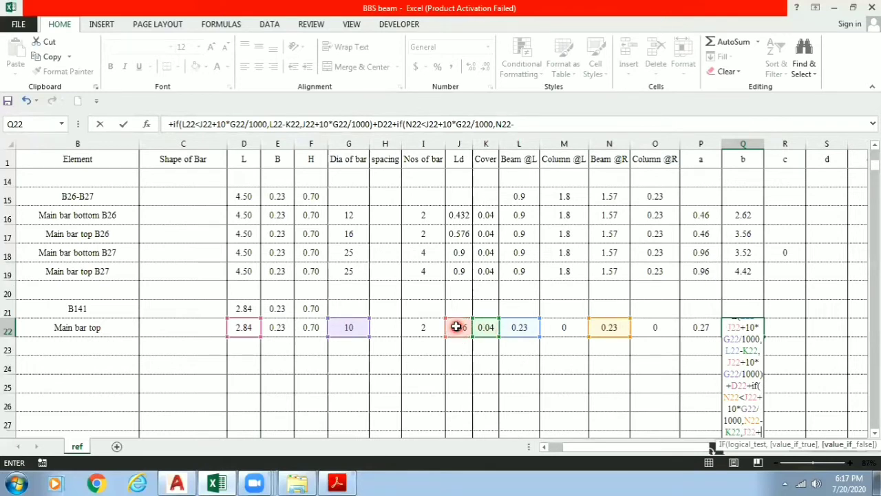
{"action": "type", "text": "+10*"}
{"action": "left_click", "coordinate": [354, 327]}
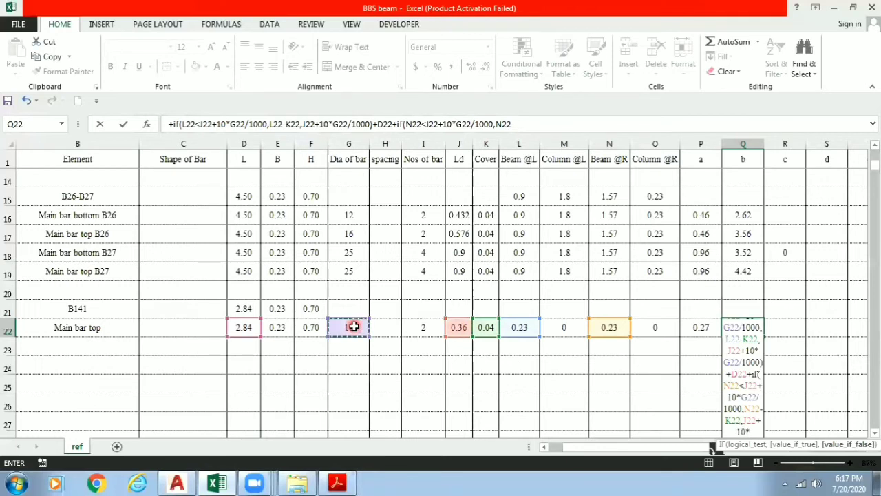
{"action": "type", "text": "/1000"}
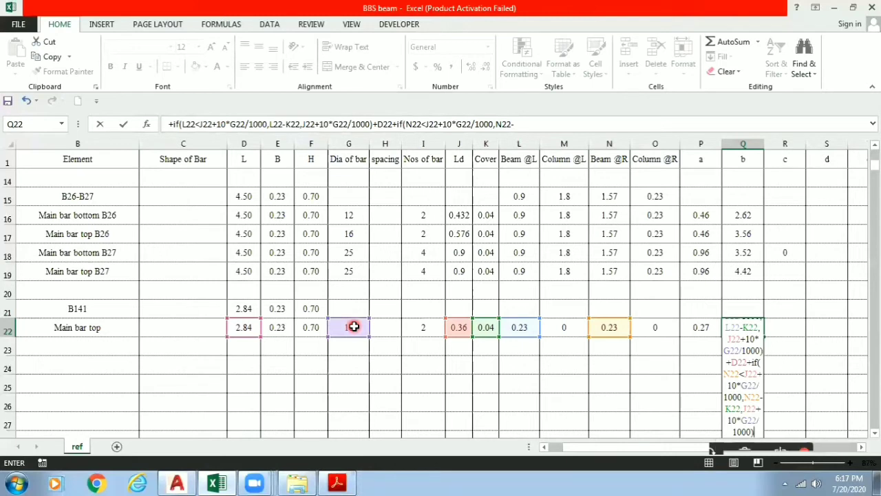
{"action": "type", "text": ")"}
{"action": "key", "text": "Return"}
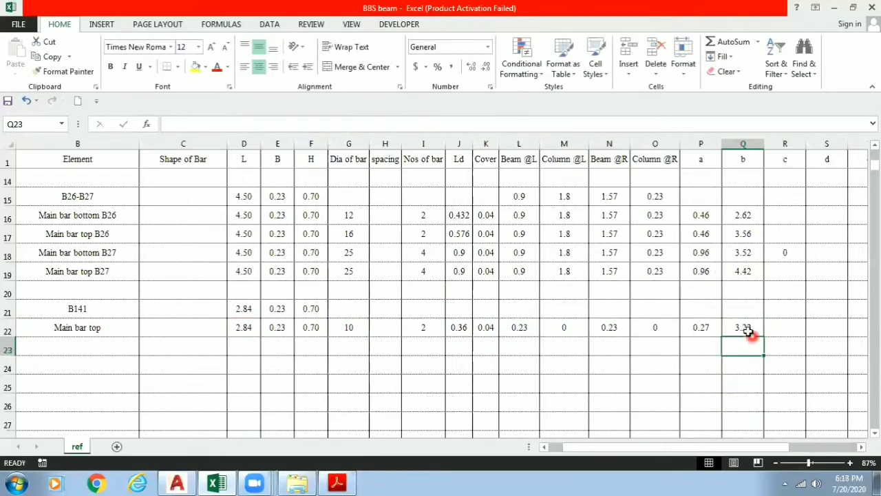
{"action": "left_click", "coordinate": [749, 332]}
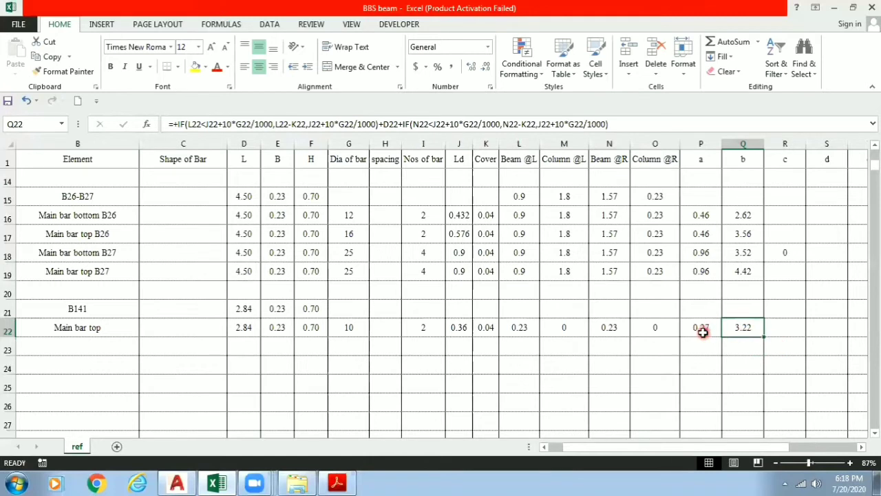
Copy P22's IF anchorage formula and paste it into R22, giving 0.27.
{"action": "left_click", "coordinate": [399, 124]}
{"action": "left_click", "coordinate": [182, 124]}
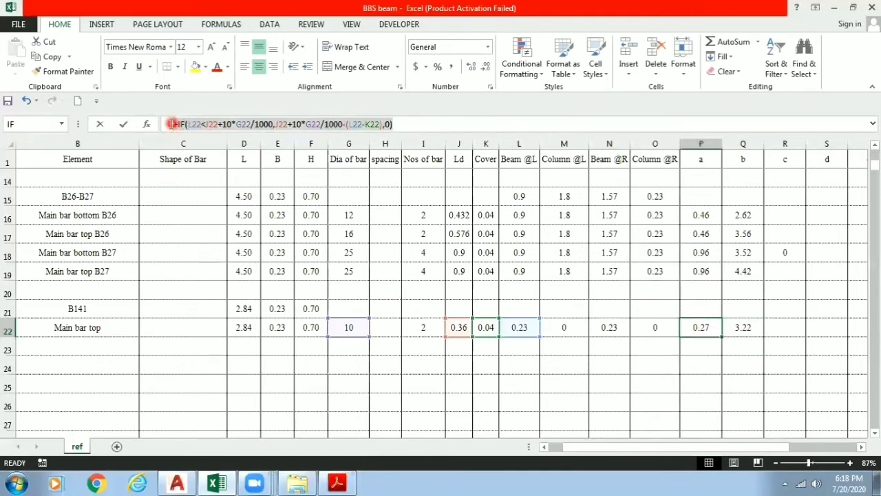
{"action": "left_click", "coordinate": [402, 124]}
{"action": "left_click_drag", "start_coordinate": [402, 124], "coordinate": [169, 124]}
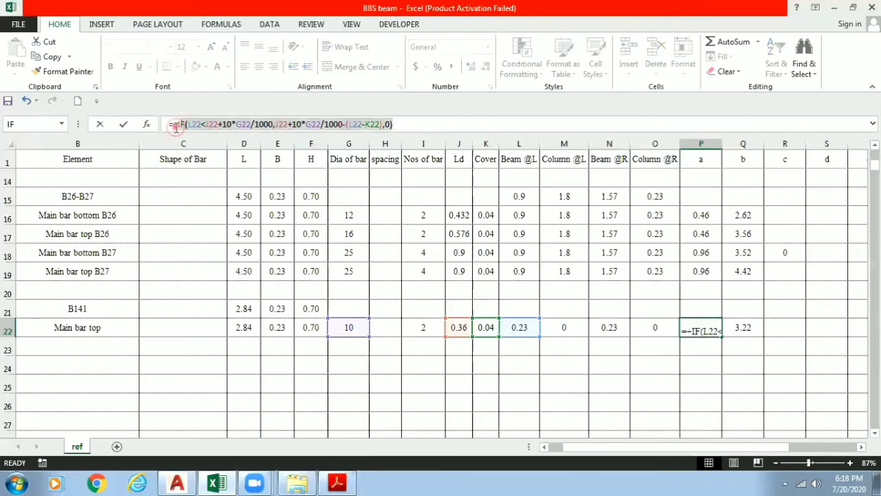
{"action": "type", "text": "="}
{"action": "left_click", "coordinate": [792, 328]}
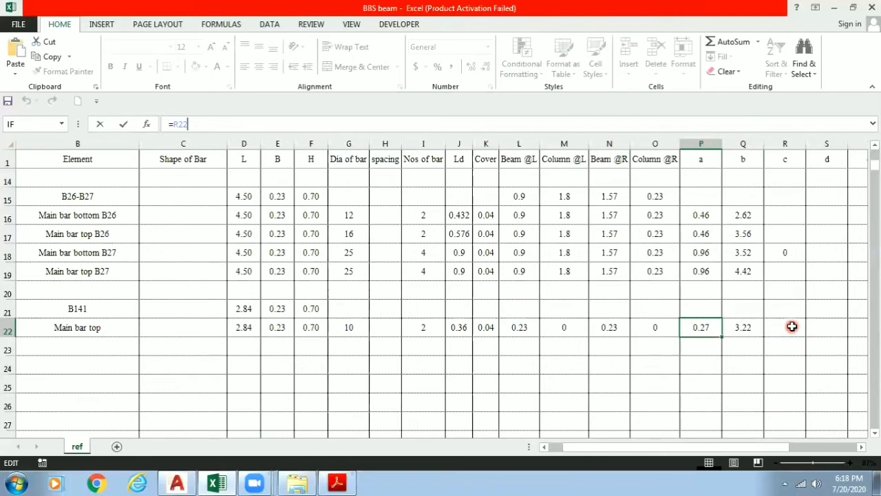
{"action": "key", "text": "Escape"}
{"action": "left_click", "coordinate": [255, 125]}
{"action": "key", "text": "ctrl+v"}
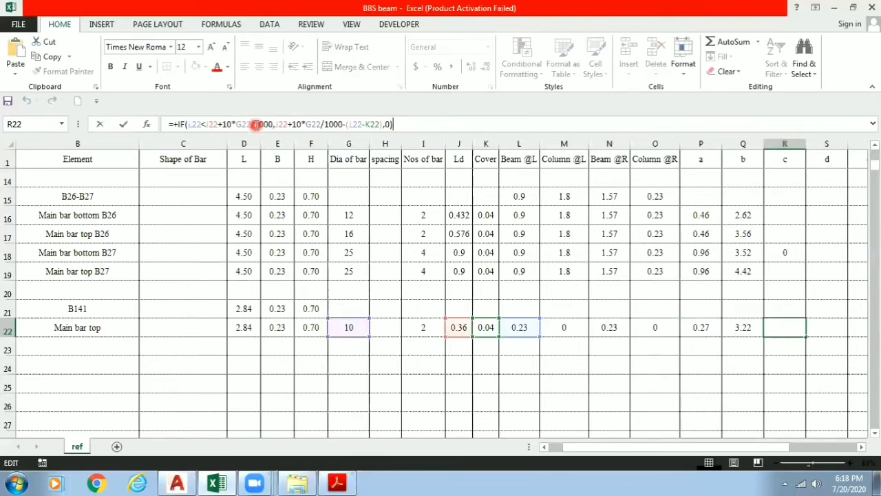
{"action": "key", "text": "Return"}
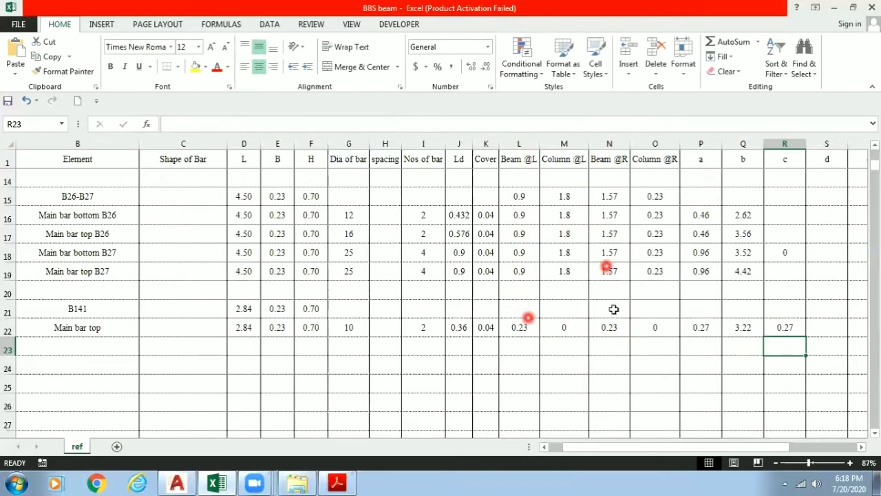
Change both L22 references in R22's formula to N22.
{"action": "left_click", "coordinate": [785, 329]}
{"action": "left_click", "coordinate": [191, 124]}
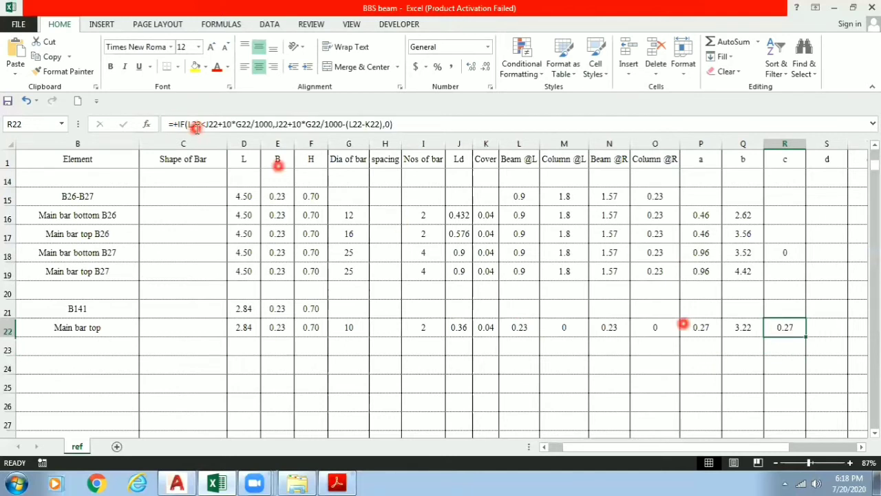
{"action": "key", "text": "Delete"}
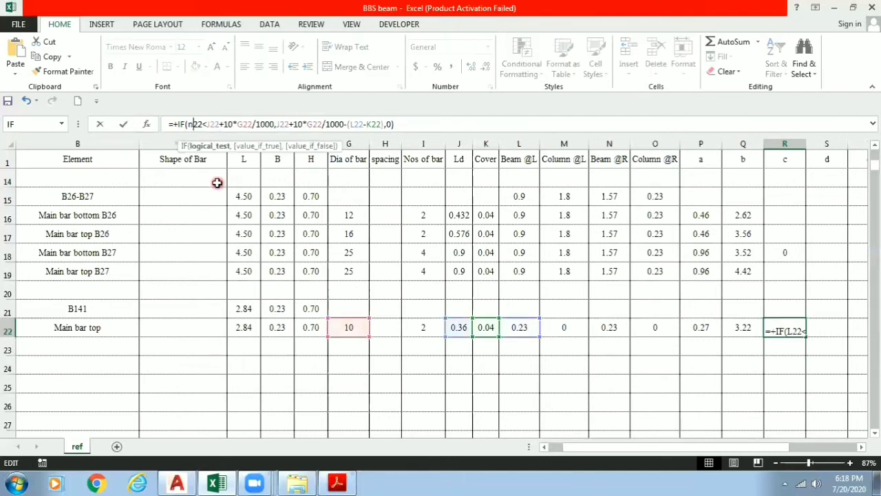
{"action": "type", "text": "n"}
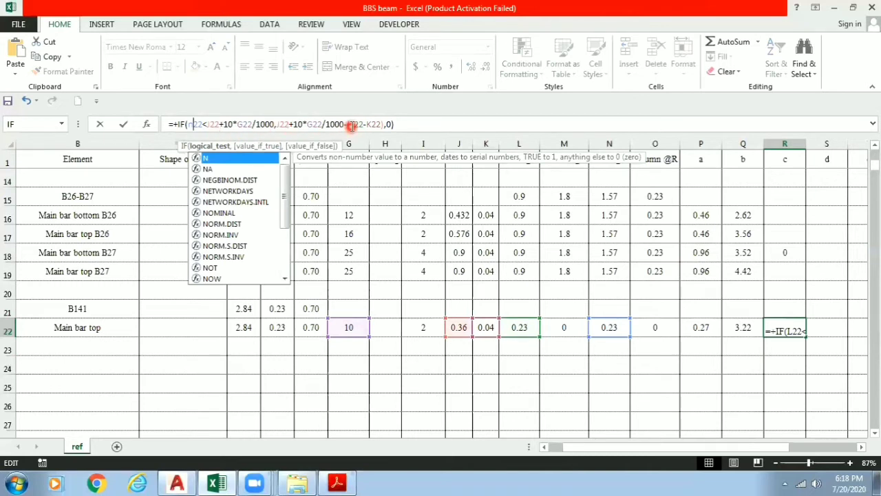
{"action": "key", "text": "Escape"}
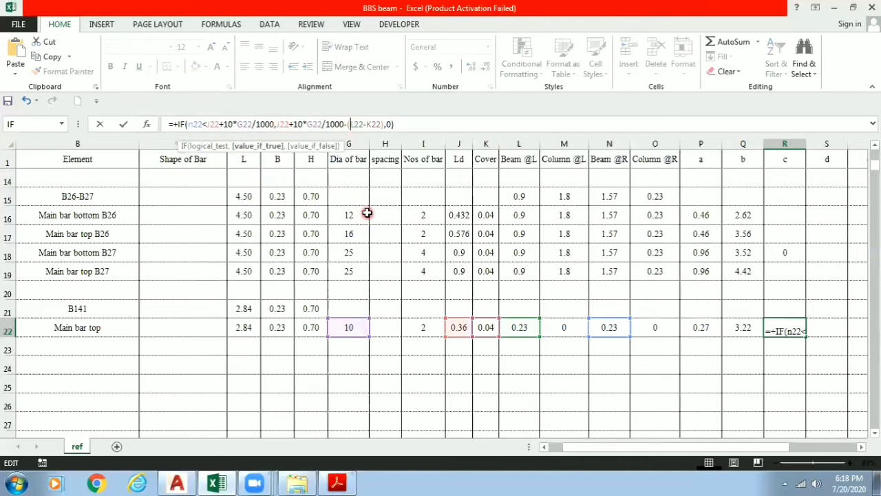
{"action": "key", "text": "Delete"}
{"action": "type", "text": "n"}
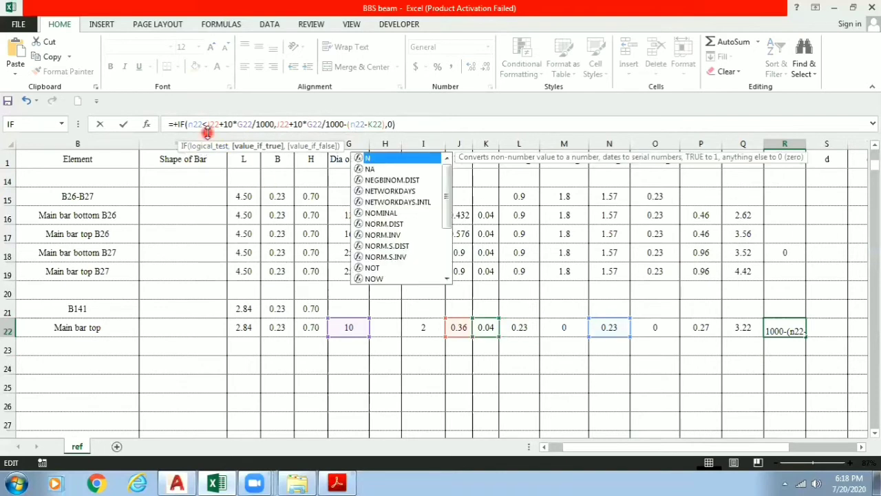
{"action": "left_click", "coordinate": [356, 128]}
{"action": "key", "text": "Return"}
Review the a, b, c values 0.27, 3.22, 0.27 in P22:R22.
{"action": "left_click", "coordinate": [702, 330]}
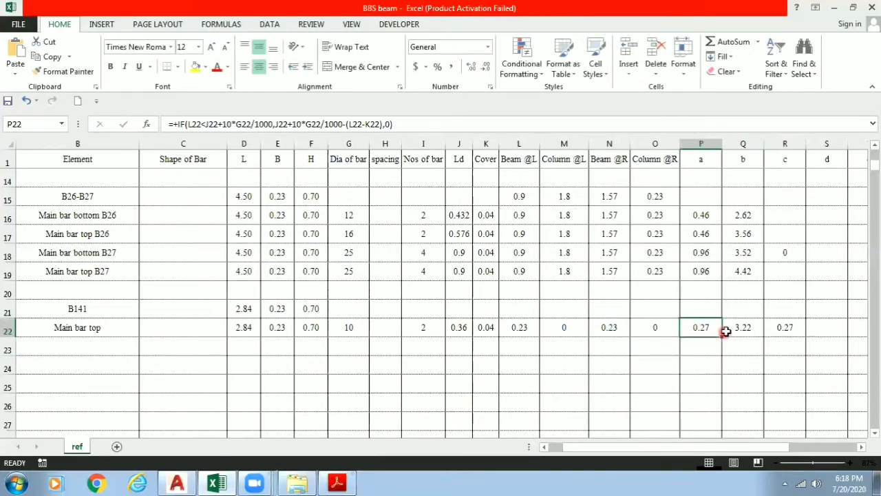
{"action": "left_click", "coordinate": [785, 328]}
{"action": "left_click_drag", "start_coordinate": [700, 328], "coordinate": [782, 331]}
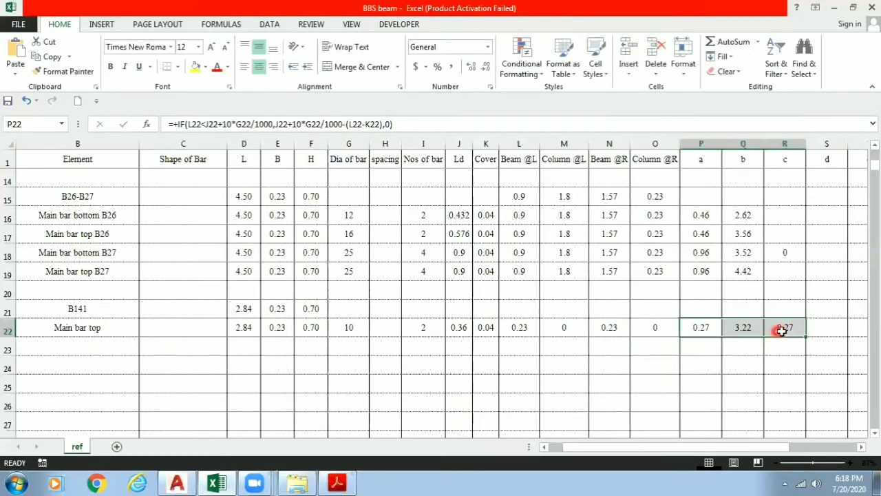
{"action": "left_click", "coordinate": [744, 329]}
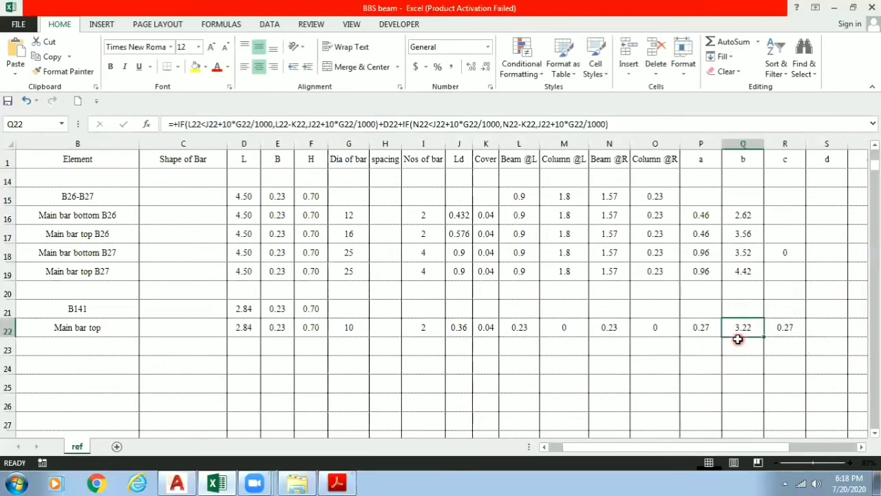
In AutoCAD, zoom to the beam and start a DLI linear dimension at the bar's left end.
{"action": "left_click", "coordinate": [181, 482]}
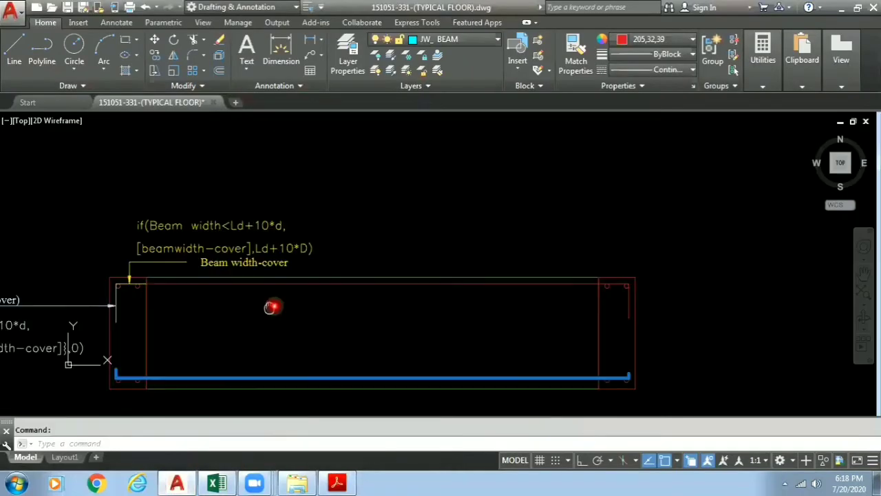
{"action": "middle_click_drag", "start_coordinate": [273, 416], "coordinate": [281, 303]}
{"action": "scroll", "coordinate": [266, 299], "scroll_direction": "up", "scroll_amount": 2}
{"action": "scroll", "coordinate": [246, 342], "scroll_direction": "up", "scroll_amount": 2}
{"action": "scroll", "coordinate": [162, 334], "scroll_direction": "up", "scroll_amount": 2}
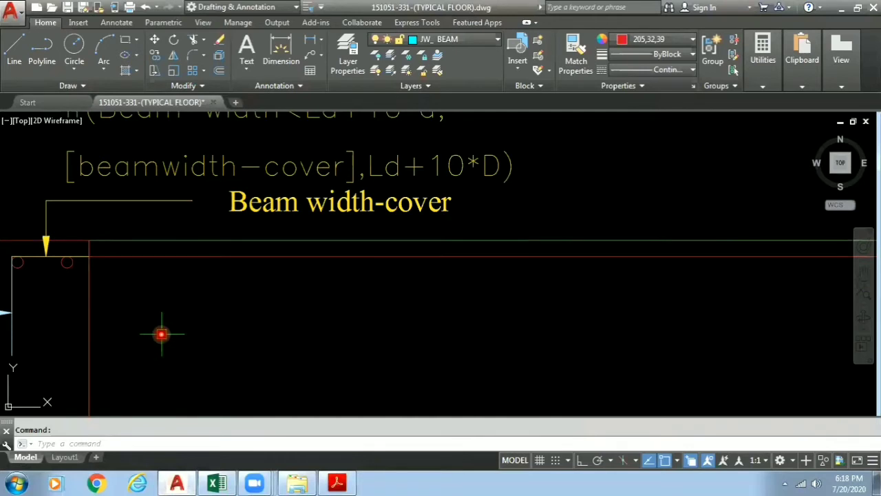
{"action": "type", "text": "dli"}
{"action": "key", "text": "Return"}
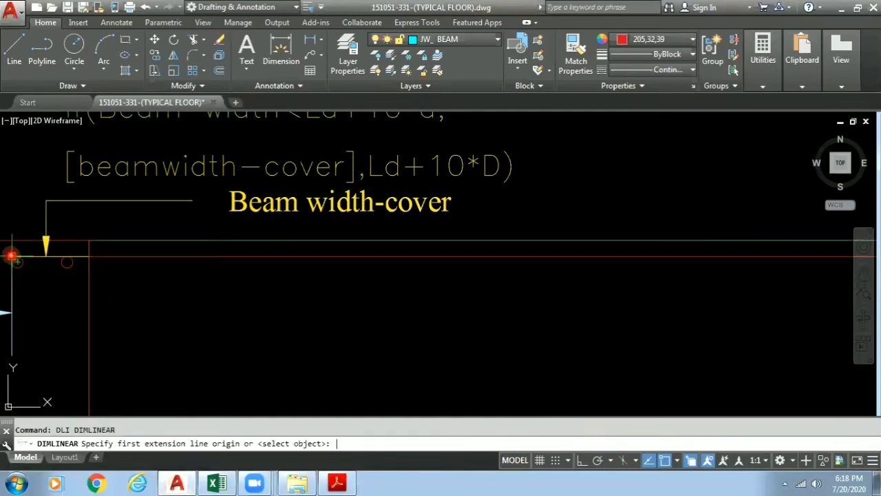
{"action": "left_click", "coordinate": [11, 256]}
Snap to the bar's right end and place the 3.2200 dimension above the beam.
{"action": "scroll", "coordinate": [378, 294], "scroll_direction": "down", "scroll_amount": 2}
{"action": "middle_click_drag", "start_coordinate": [378, 293], "coordinate": [238, 292]}
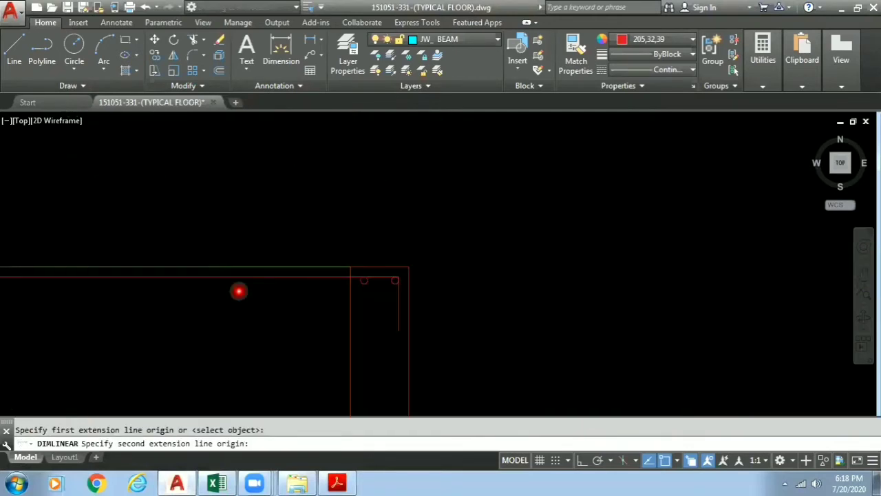
{"action": "scroll", "coordinate": [372, 280], "scroll_direction": "up", "scroll_amount": 2}
{"action": "scroll", "coordinate": [372, 281], "scroll_direction": "up", "scroll_amount": 1}
{"action": "scroll", "coordinate": [378, 278], "scroll_direction": "up", "scroll_amount": 2}
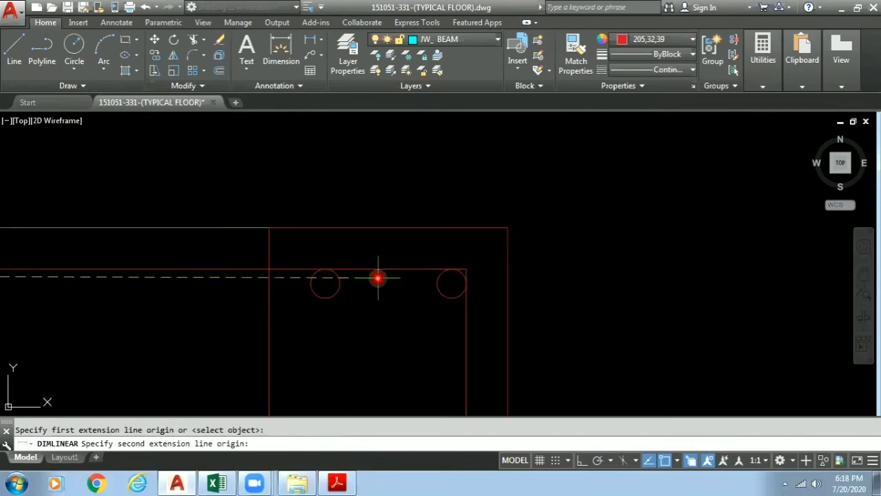
{"action": "left_click", "coordinate": [378, 279]}
{"action": "scroll", "coordinate": [296, 207], "scroll_direction": "down", "scroll_amount": 2}
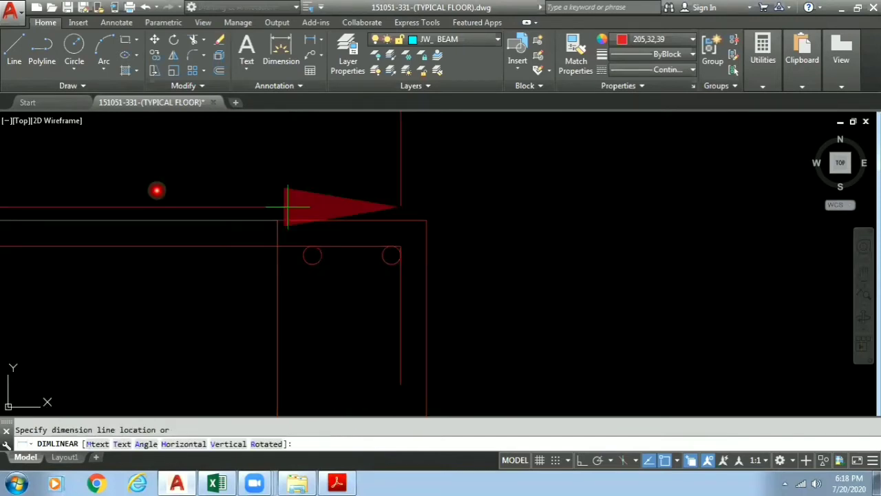
{"action": "middle_click_drag", "start_coordinate": [156, 191], "coordinate": [602, 326]}
{"action": "scroll", "coordinate": [372, 272], "scroll_direction": "down", "scroll_amount": 2}
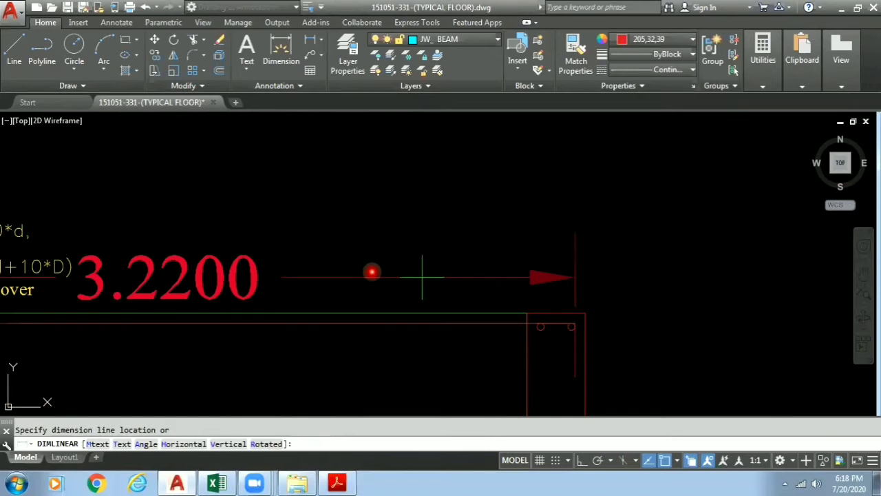
{"action": "scroll", "coordinate": [213, 206], "scroll_direction": "down", "scroll_amount": 2}
{"action": "left_click", "coordinate": [176, 179]}
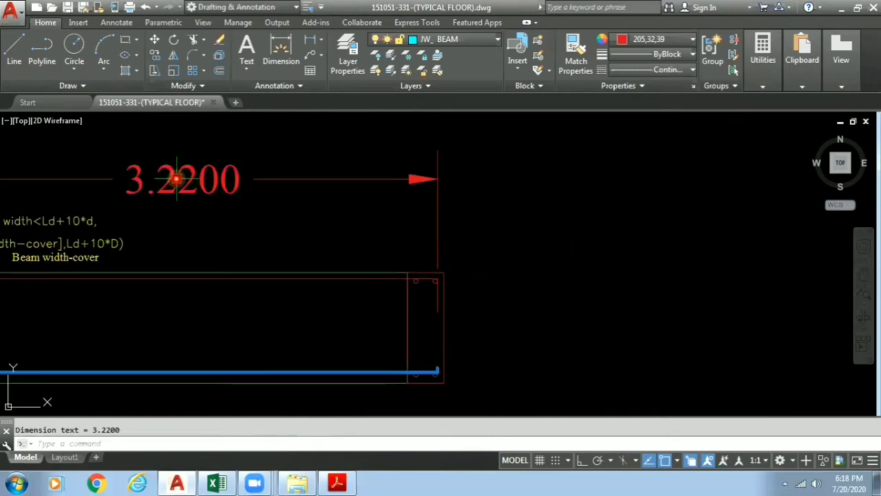
{"action": "middle_click_drag", "start_coordinate": [176, 180], "coordinate": [304, 217]}
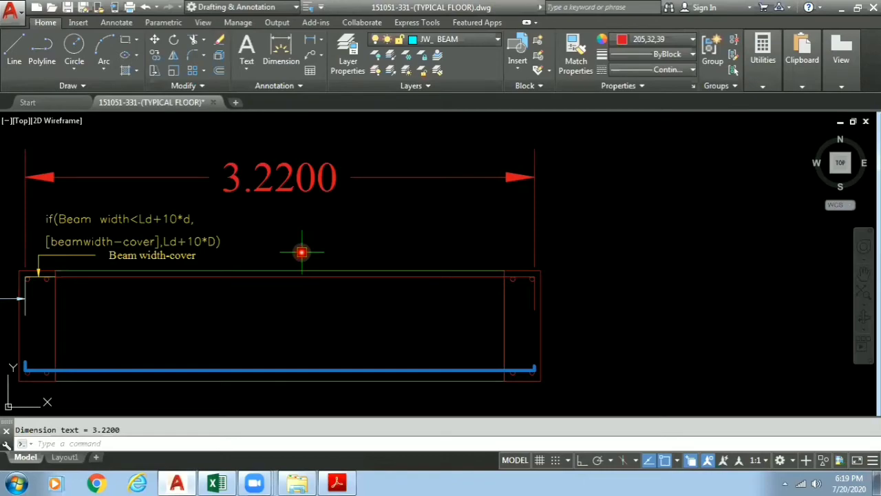
{"action": "left_click", "coordinate": [217, 482]}
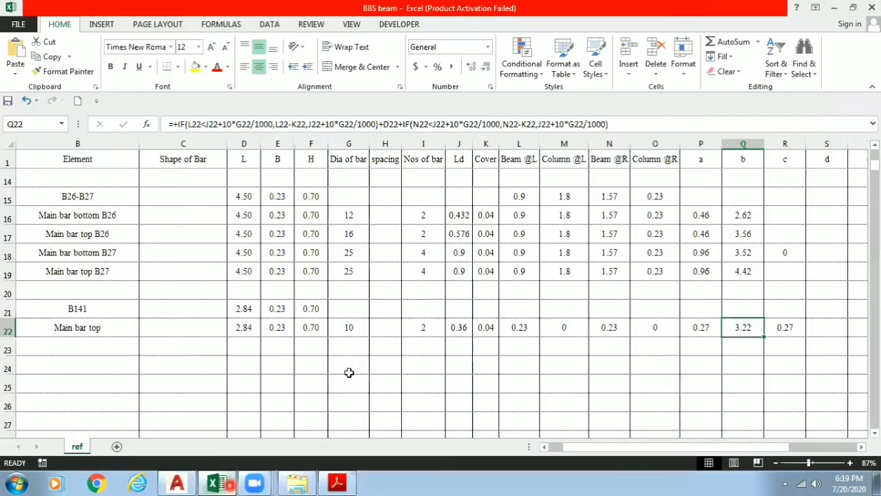
Review the formulas in row 22 (P22 to R22) and make row 22 taller for a sketch.
{"action": "left_click", "coordinate": [702, 325]}
{"action": "left_click", "coordinate": [776, 327]}
{"action": "left_click", "coordinate": [741, 327]}
{"action": "left_click", "coordinate": [699, 331]}
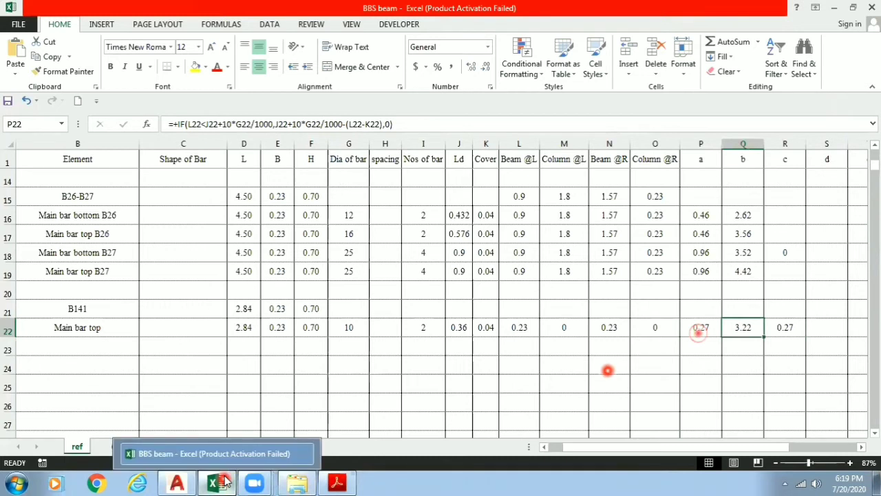
{"action": "left_click", "coordinate": [184, 324]}
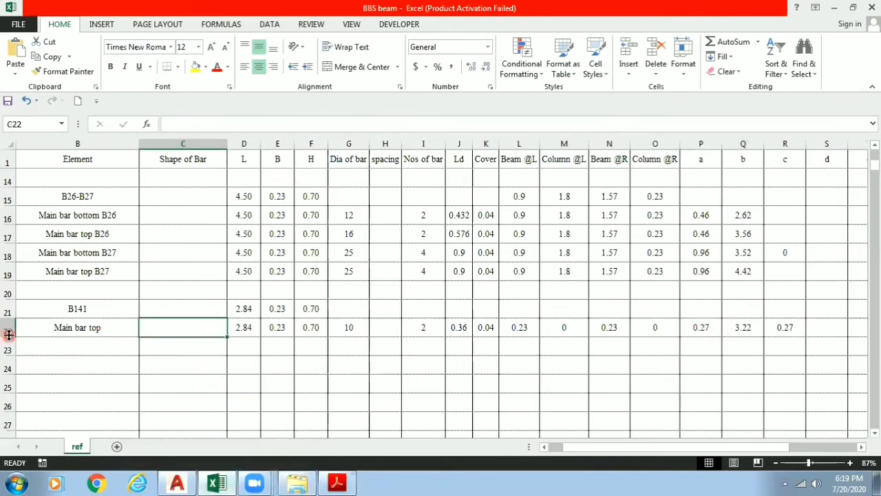
{"action": "left_click_drag", "start_coordinate": [9, 336], "coordinate": [9, 368]}
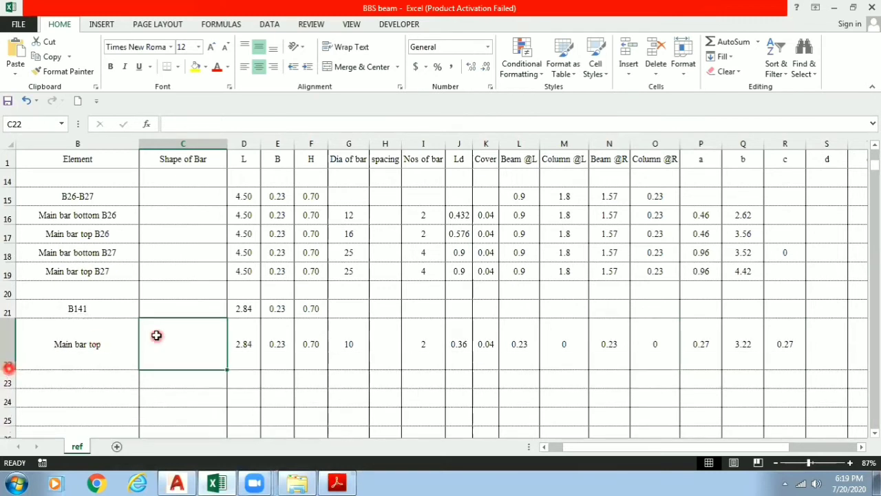
Draw a straight line shape inside the Shape of Bar cell C22.
{"action": "left_click", "coordinate": [110, 28]}
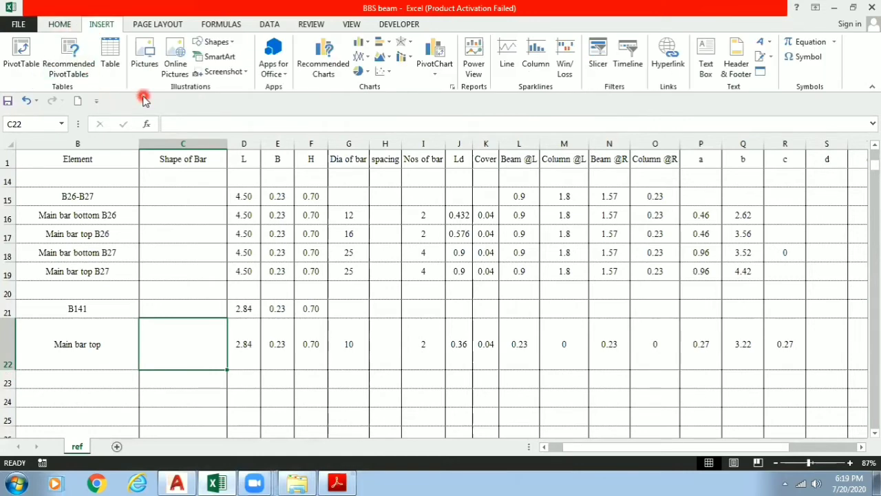
{"action": "left_click", "coordinate": [233, 46]}
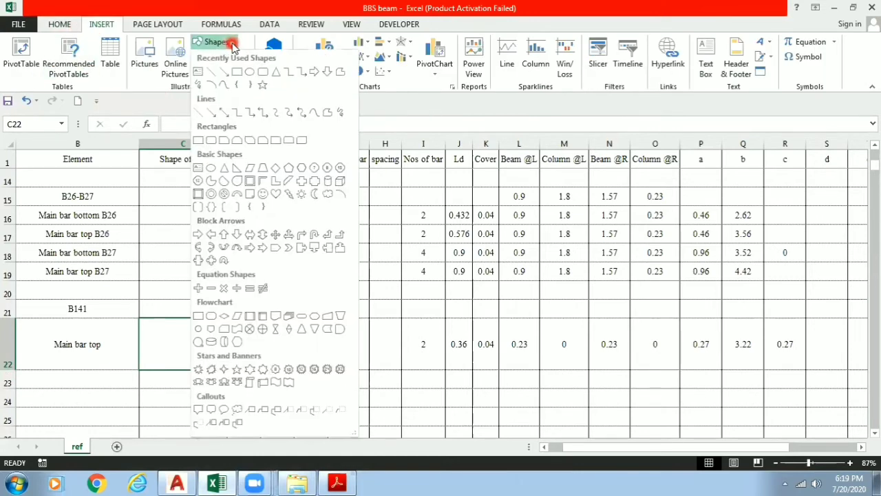
{"action": "left_click", "coordinate": [212, 71]}
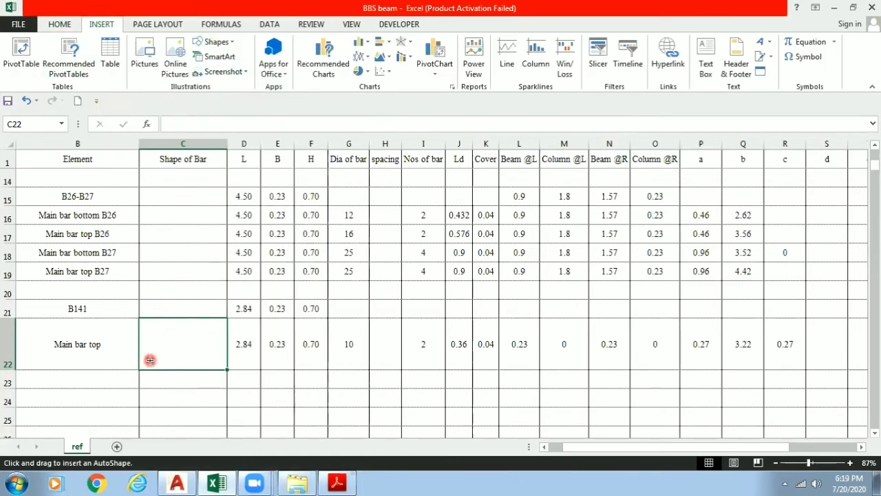
{"action": "left_click_drag", "start_coordinate": [149, 360], "coordinate": [152, 329]}
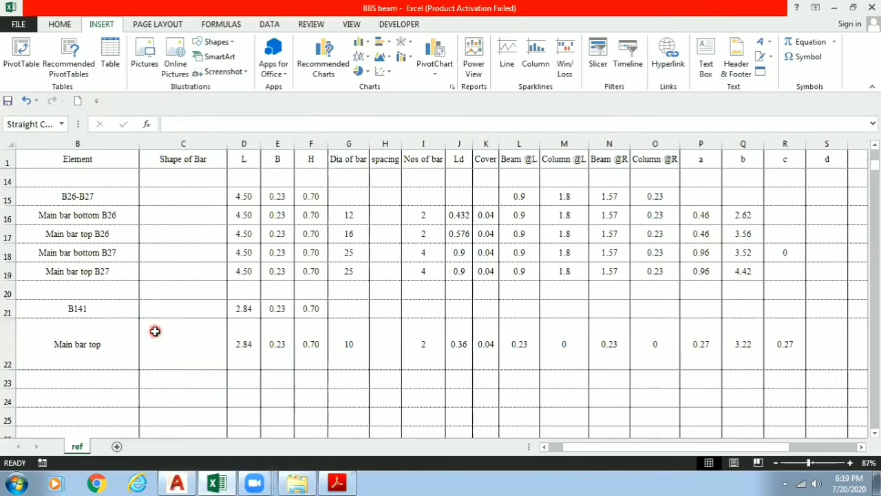
Reposition the drawn line so it stands vertical inside C22.
{"action": "left_click", "coordinate": [174, 320]}
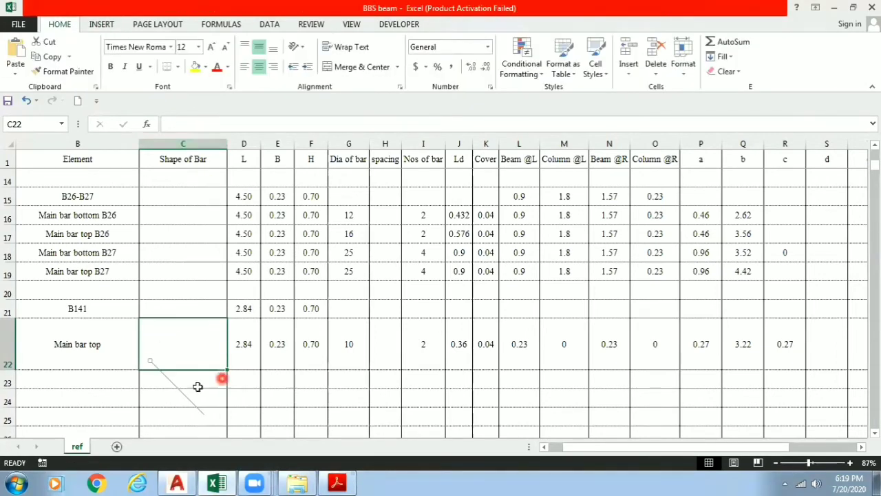
{"action": "left_click", "coordinate": [175, 383]}
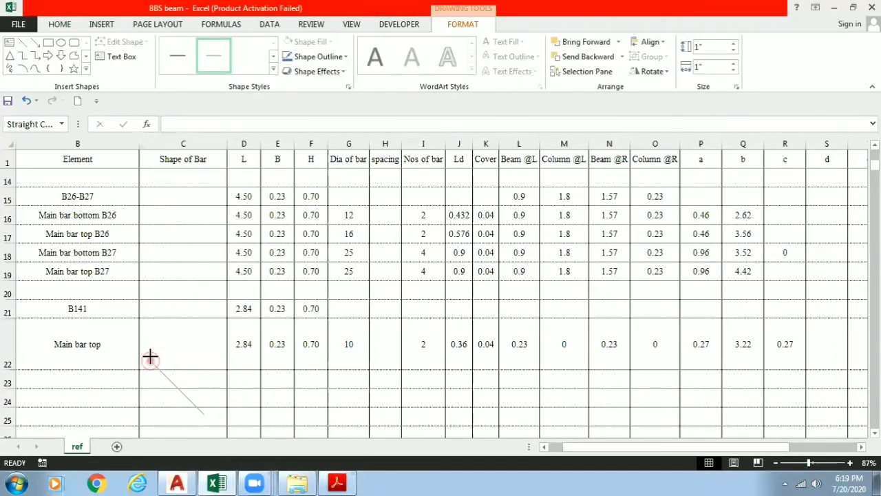
{"action": "left_click_drag", "start_coordinate": [150, 357], "coordinate": [150, 325]}
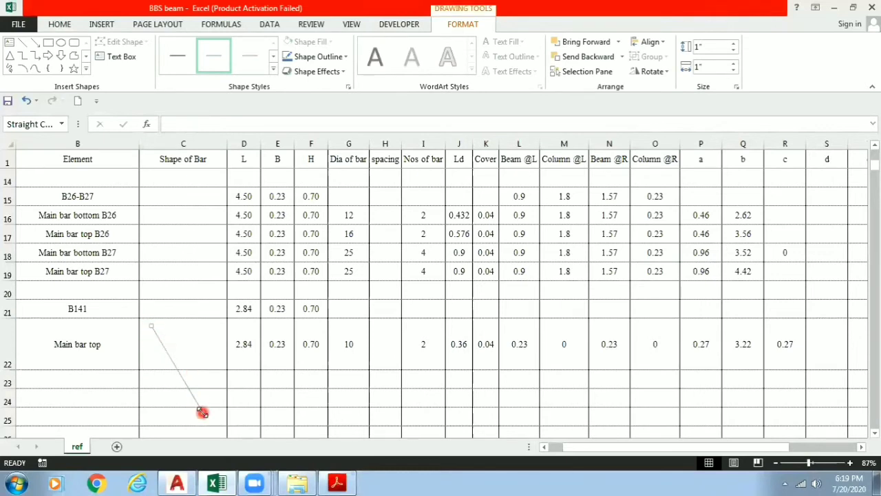
{"action": "left_click_drag", "start_coordinate": [202, 412], "coordinate": [150, 359]}
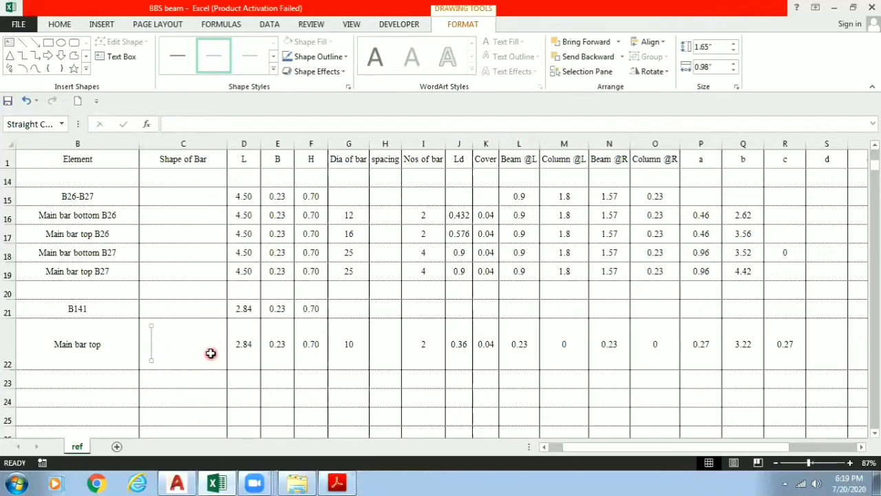
Give the C22 line a black line style and a 4½ pt weight.
{"action": "left_click", "coordinate": [331, 58]}
{"action": "mouse_move", "coordinate": [314, 218]}
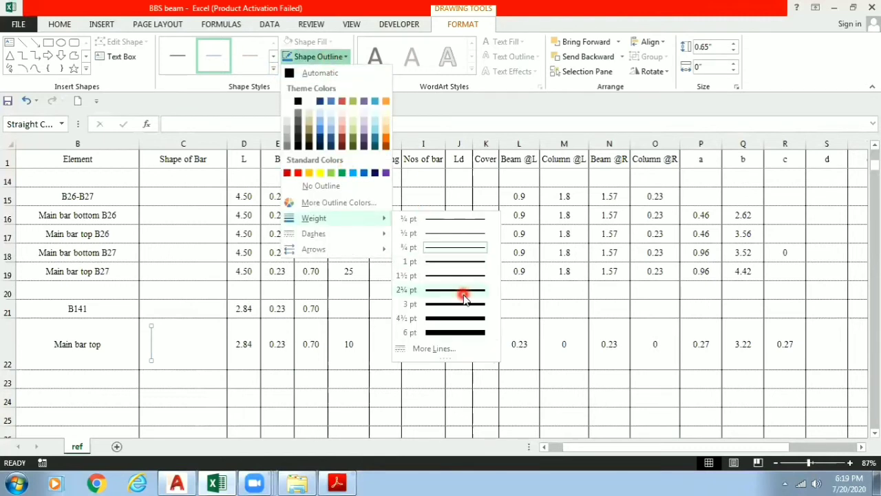
{"action": "left_click", "coordinate": [460, 304]}
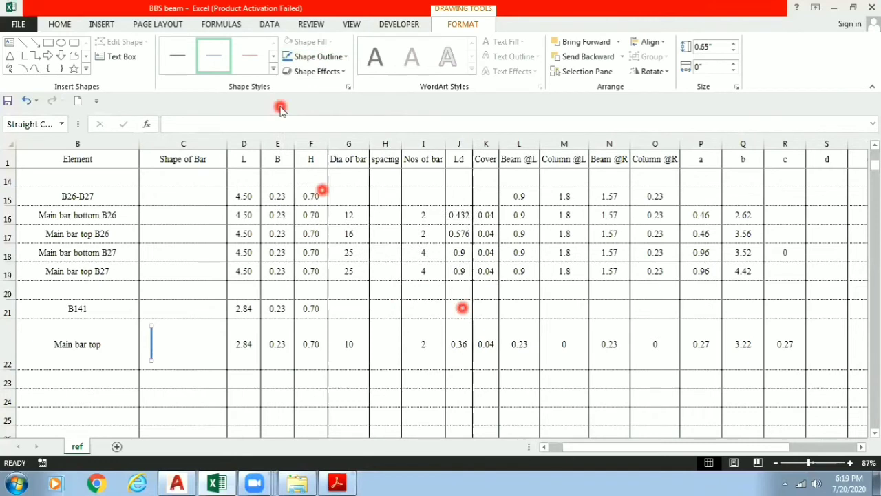
{"action": "left_click", "coordinate": [276, 74]}
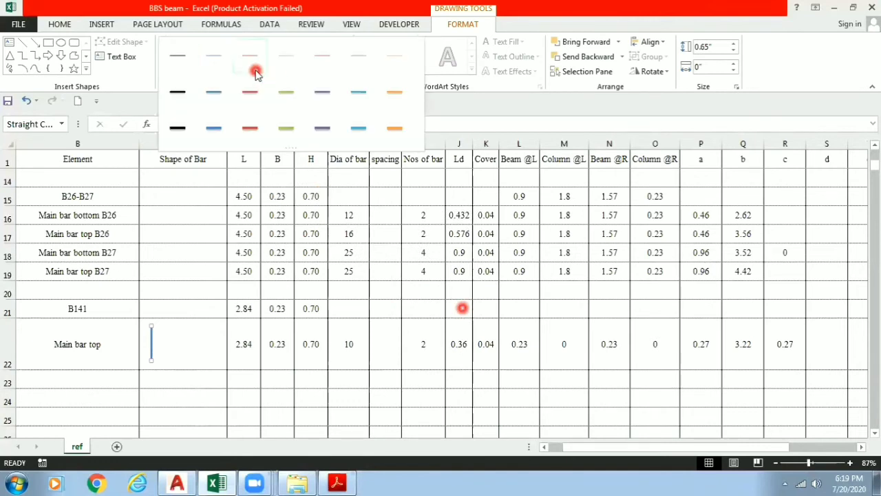
{"action": "left_click", "coordinate": [179, 96]}
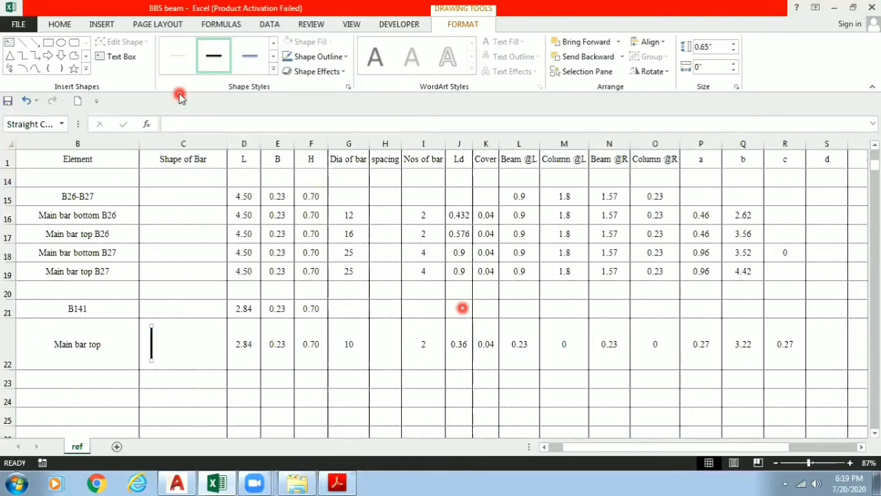
{"action": "left_click", "coordinate": [342, 59]}
{"action": "mouse_move", "coordinate": [314, 218]}
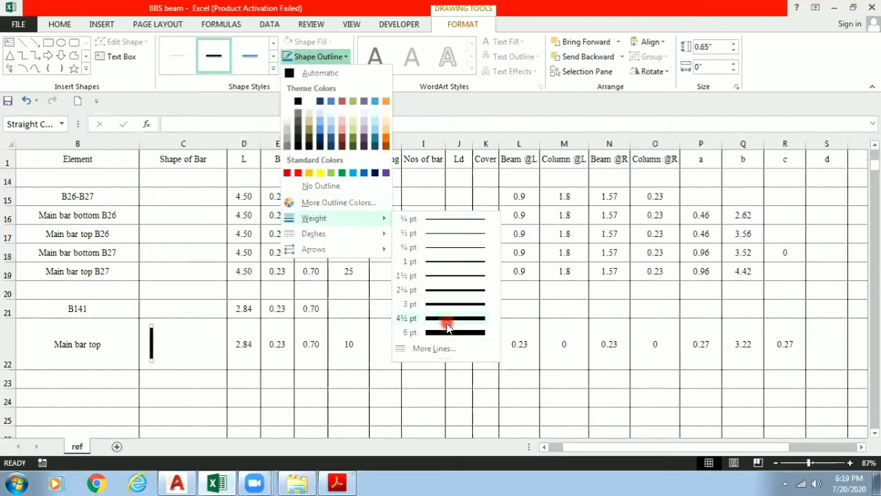
{"action": "left_click", "coordinate": [446, 319]}
{"action": "left_click", "coordinate": [196, 348]}
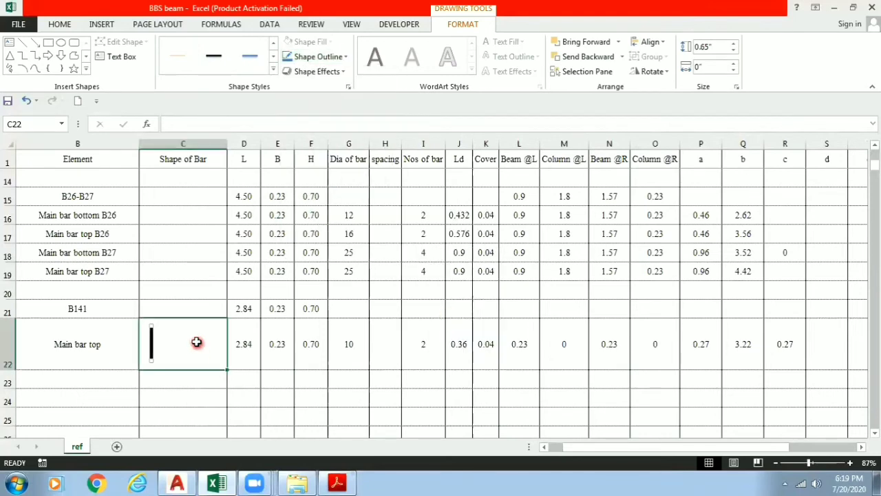
Draw a horizontal top line across C22 from the vertical leg's top.
{"action": "left_click", "coordinate": [101, 23]}
{"action": "left_click", "coordinate": [217, 42]}
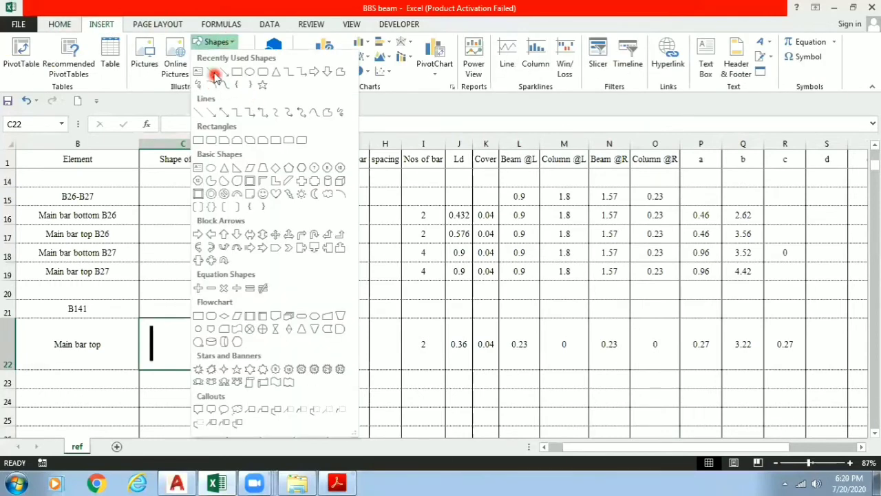
{"action": "left_click", "coordinate": [215, 75]}
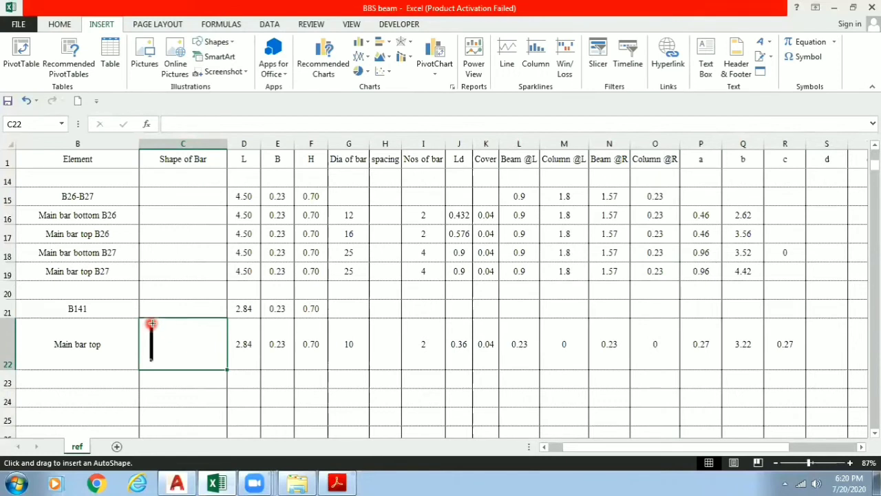
{"action": "left_click", "coordinate": [152, 324]}
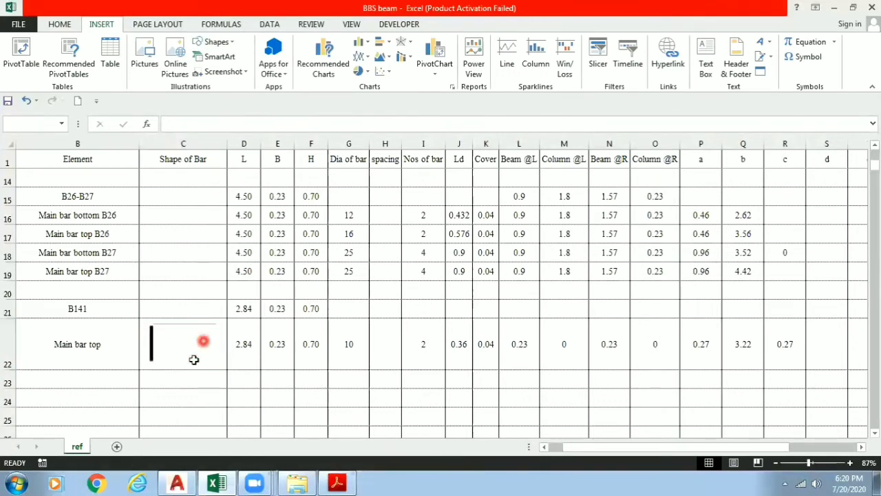
{"action": "left_click_drag", "start_coordinate": [215, 327], "coordinate": [216, 318]}
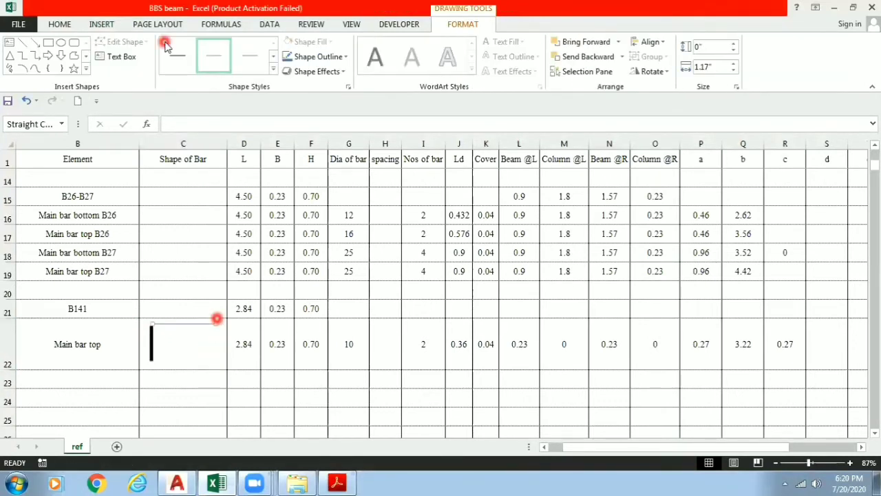
{"action": "left_click", "coordinate": [216, 329]}
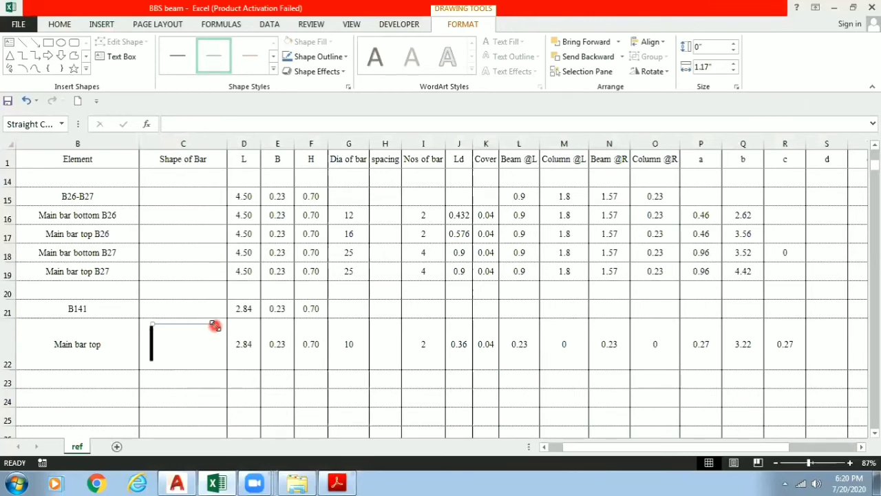
Draw a right-hand vertical leg down from the top line's end.
{"action": "left_click", "coordinate": [101, 24]}
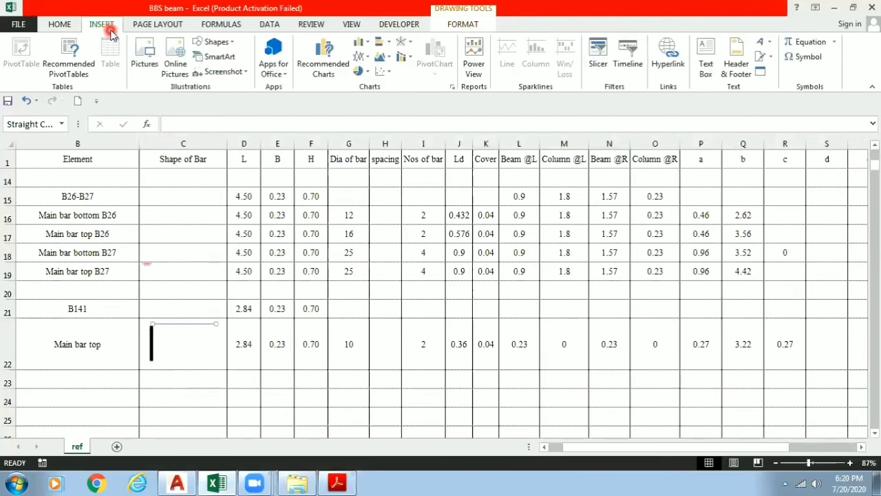
{"action": "left_click", "coordinate": [217, 42]}
{"action": "left_click", "coordinate": [214, 75]}
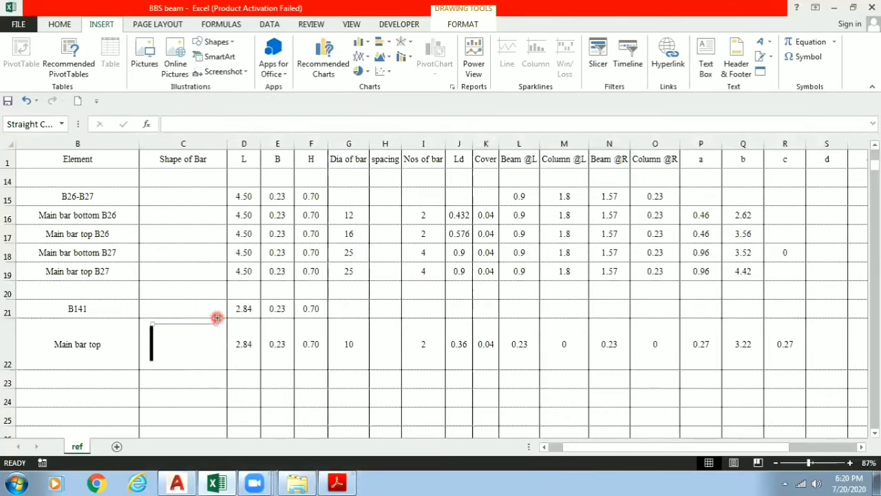
{"action": "left_click_drag", "start_coordinate": [217, 323], "coordinate": [216, 362]}
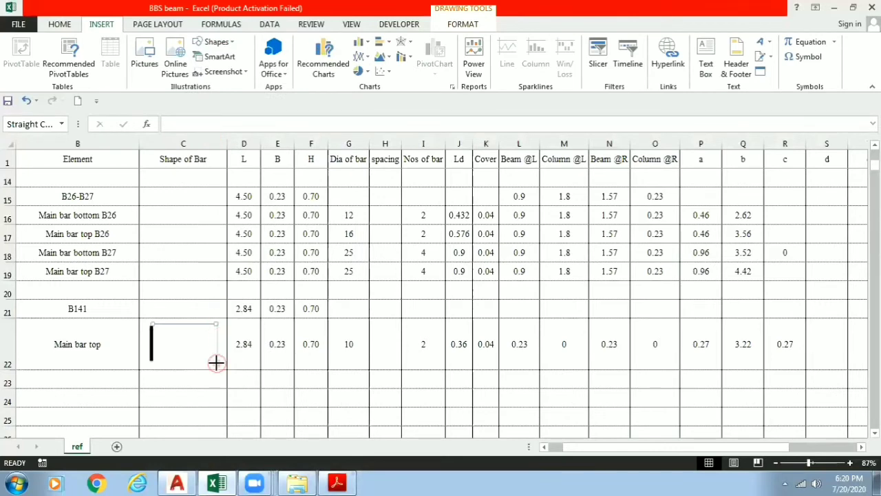
{"action": "left_click", "coordinate": [168, 339]}
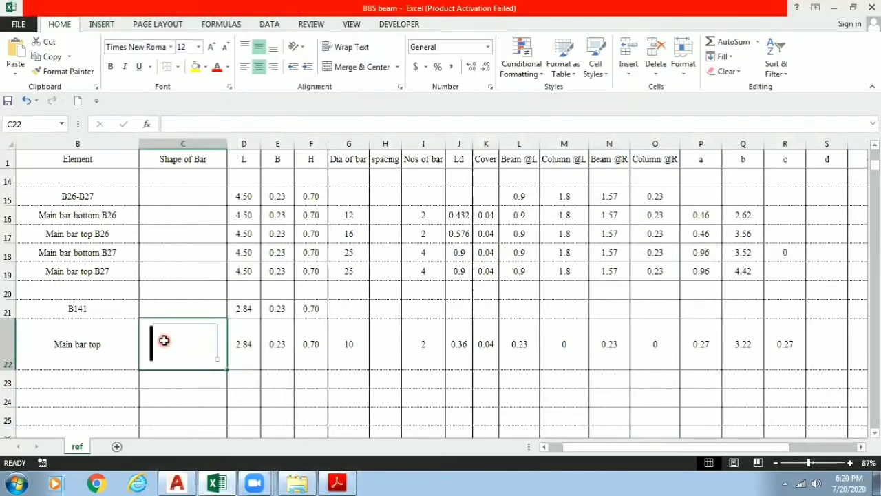
Copy the thick vertical line's formatting onto another line of the C22 sketch.
{"action": "left_click", "coordinate": [152, 339]}
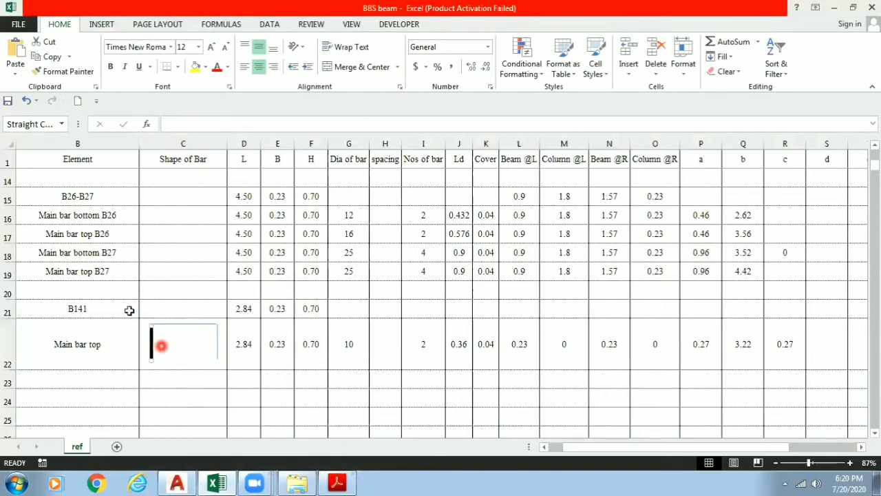
{"action": "left_click", "coordinate": [60, 24]}
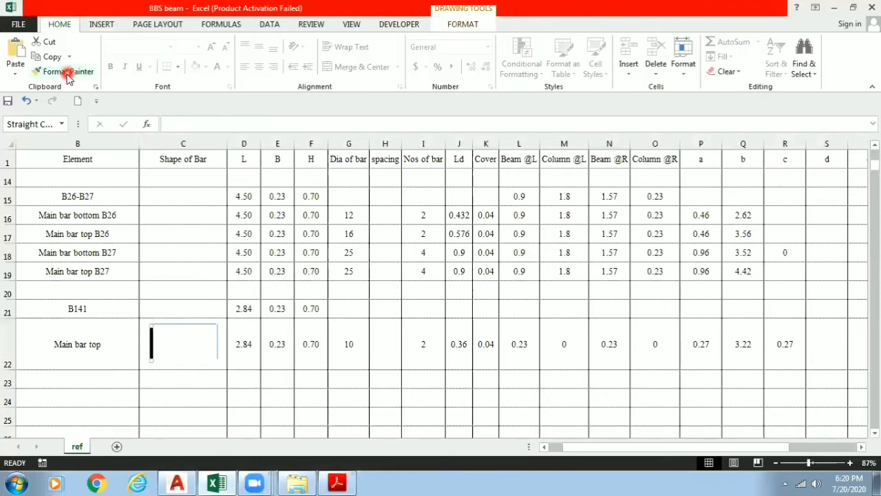
{"action": "left_click", "coordinate": [66, 71]}
{"action": "left_click", "coordinate": [152, 344]}
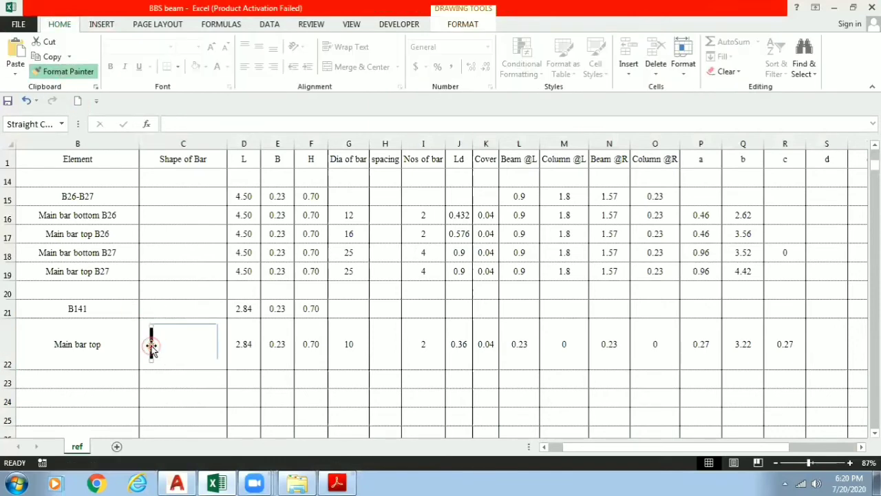
{"action": "left_click", "coordinate": [191, 338]}
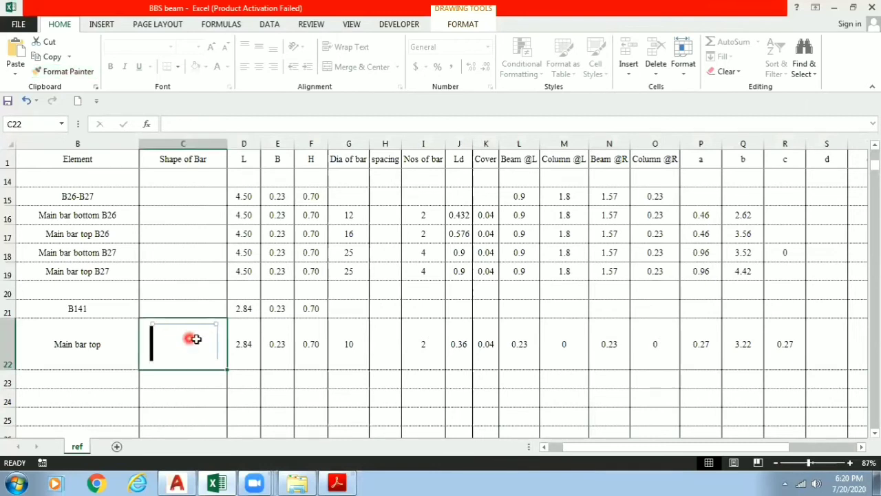
{"action": "left_click", "coordinate": [214, 332]}
{"action": "left_click", "coordinate": [199, 326]}
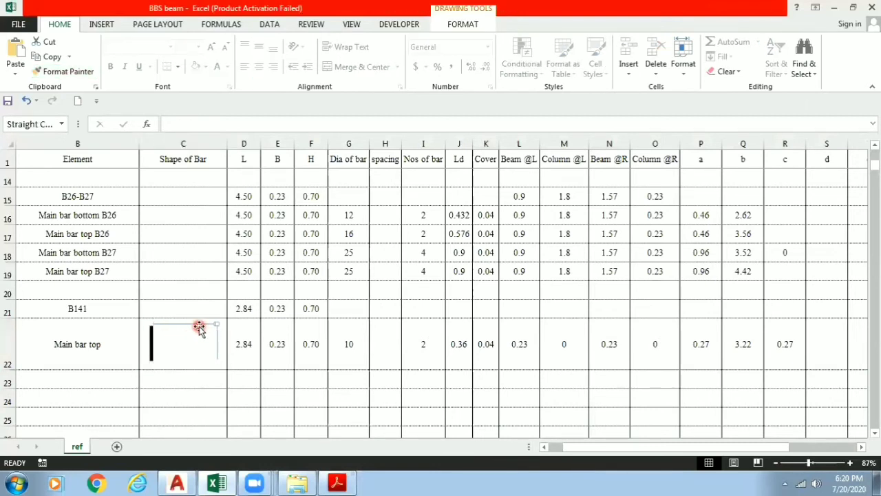
{"action": "left_click", "coordinate": [109, 29]}
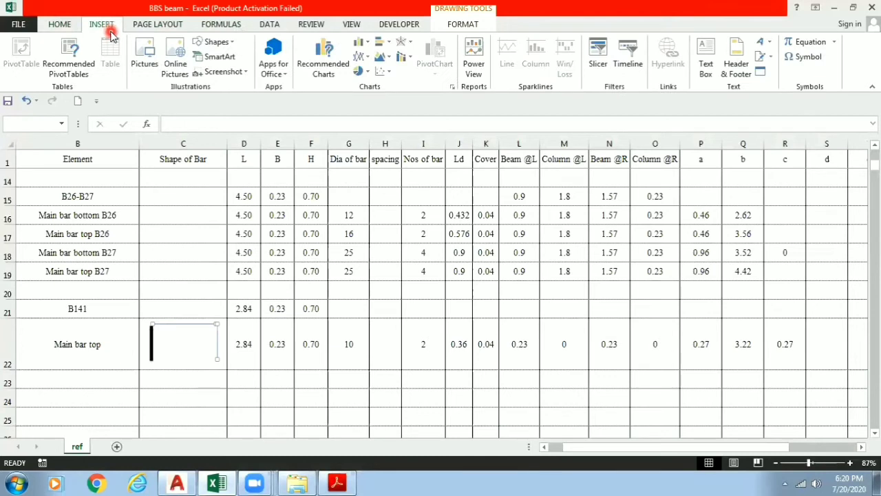
Make the selected sketch line black with a 4½ pt weight.
{"action": "left_click", "coordinate": [462, 24]}
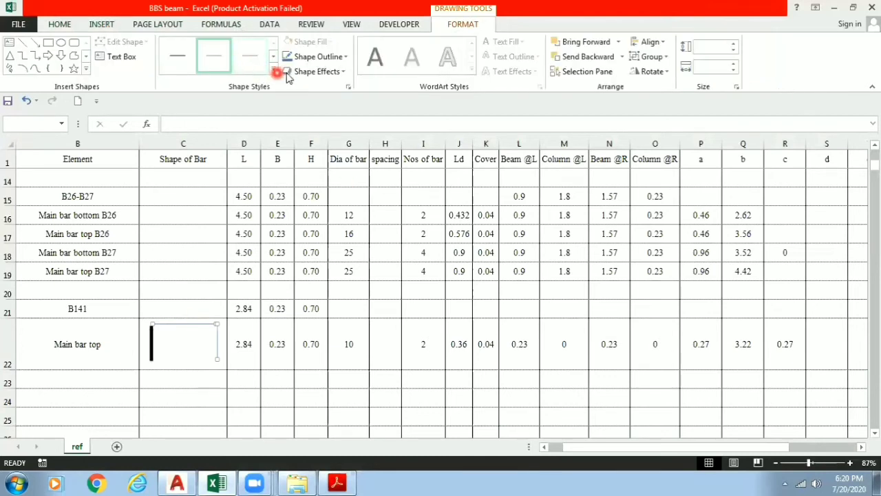
{"action": "left_click", "coordinate": [275, 72]}
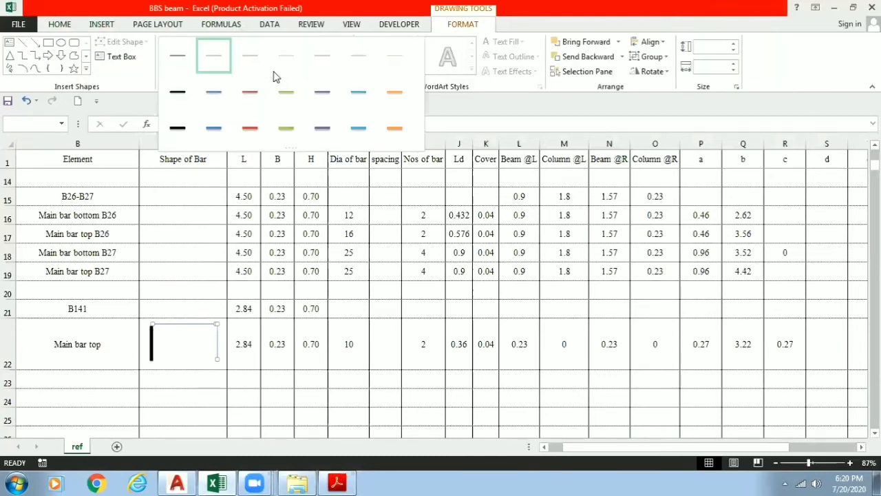
{"action": "left_click", "coordinate": [196, 94]}
{"action": "left_click", "coordinate": [319, 56]}
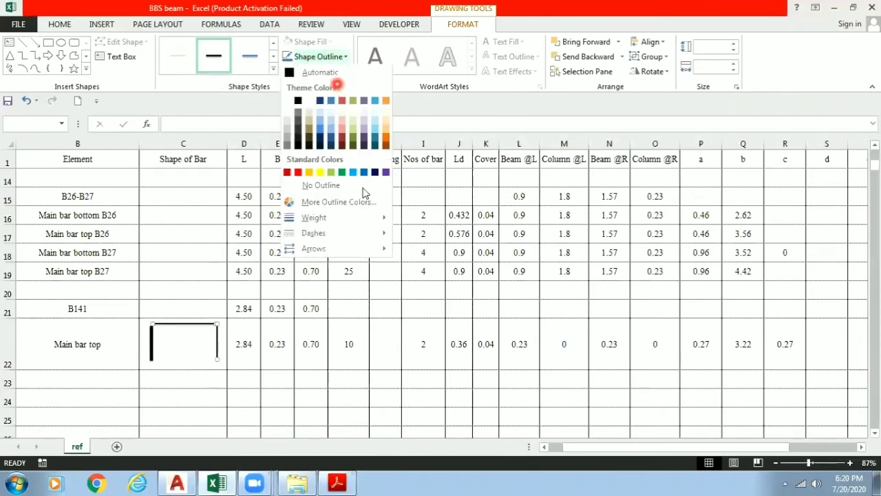
{"action": "mouse_move", "coordinate": [314, 218]}
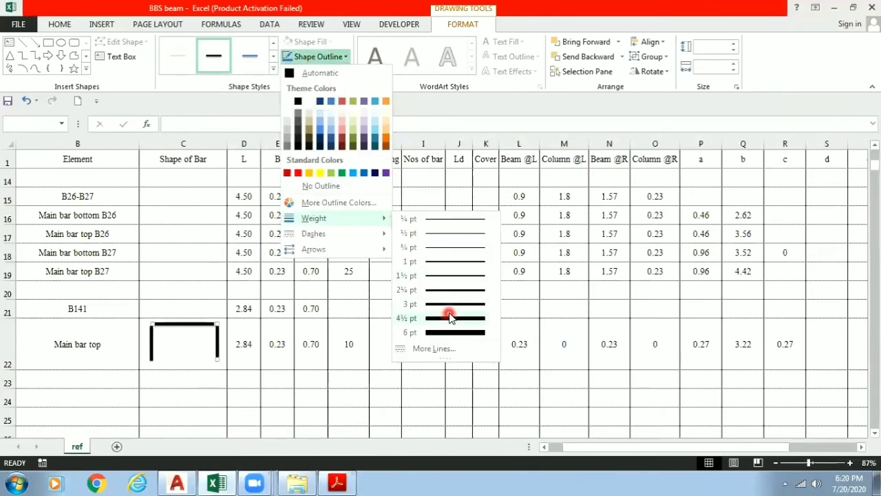
{"action": "left_click", "coordinate": [451, 318]}
{"action": "left_click", "coordinate": [177, 356]}
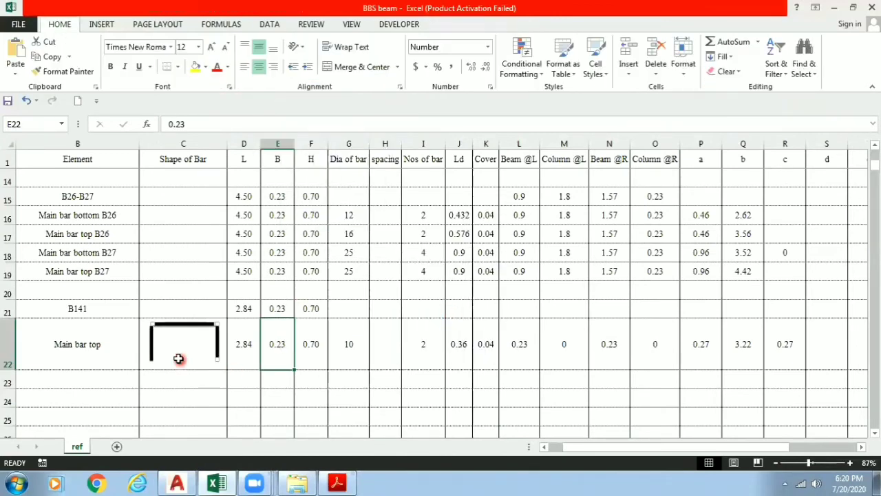
Nudge the top line and right leg so they join into an inverted U.
{"action": "left_click", "coordinate": [188, 337]}
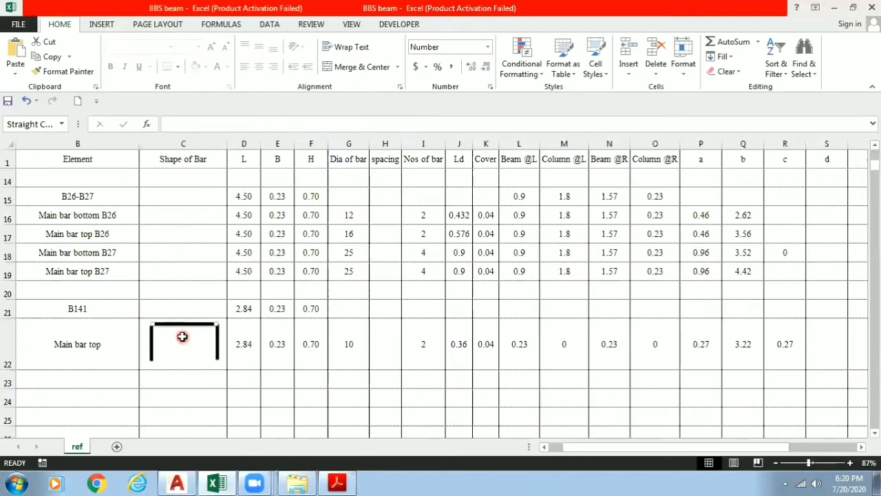
{"action": "left_click_drag", "start_coordinate": [182, 324], "coordinate": [178, 327]}
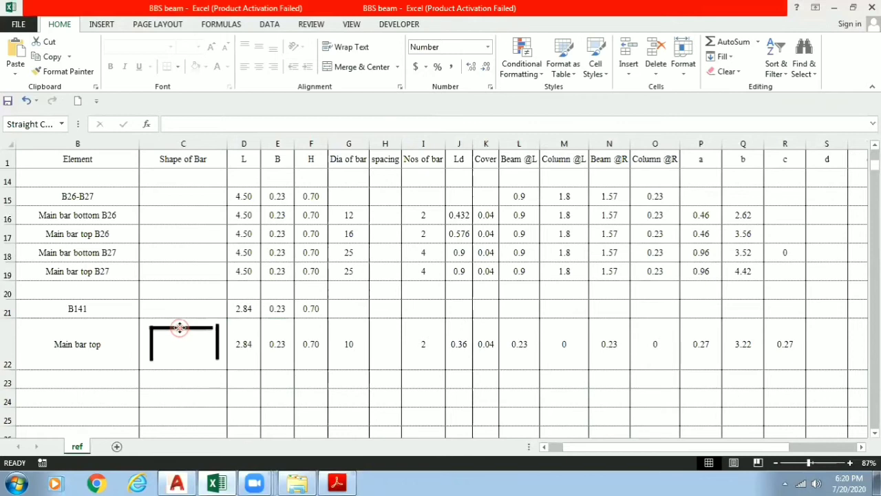
{"action": "left_click", "coordinate": [217, 342]}
{"action": "left_click_drag", "start_coordinate": [216, 344], "coordinate": [212, 345]}
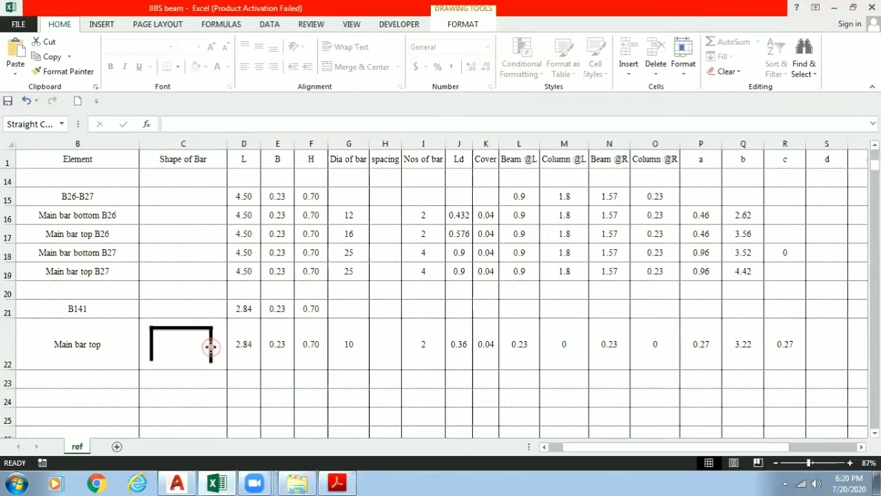
{"action": "left_click", "coordinate": [173, 356]}
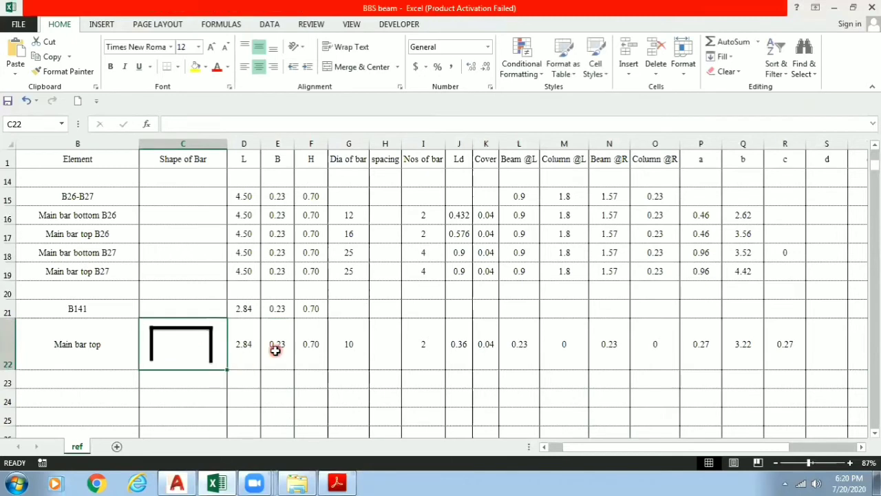
{"action": "left_click", "coordinate": [210, 346]}
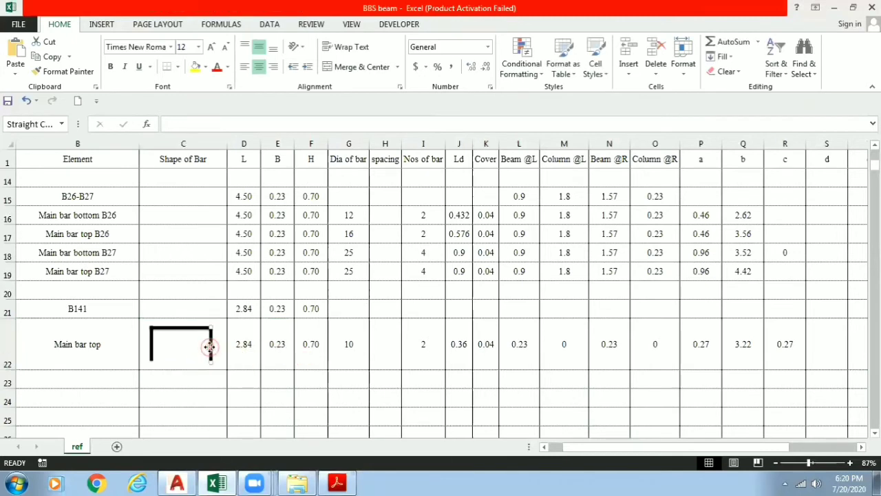
{"action": "left_click_drag", "start_coordinate": [210, 346], "coordinate": [212, 345]}
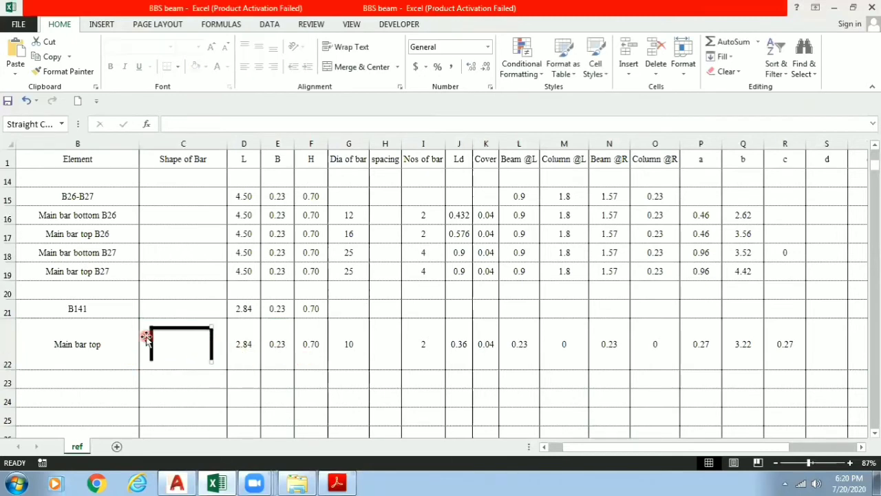
{"action": "left_click", "coordinate": [218, 336]}
{"action": "key", "text": "Right"}
{"action": "key", "text": "Right"}
{"action": "key", "text": "Right"}
{"action": "key", "text": "Right"}
{"action": "key", "text": "Right"}
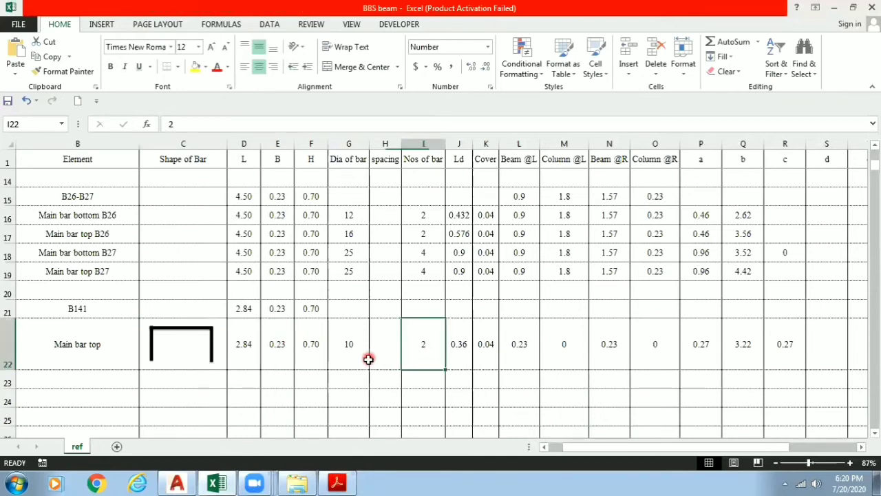
Review the B141 bar's a and b values in row 22 and scroll right to empty columns.
{"action": "left_click", "coordinate": [692, 342]}
{"action": "left_click", "coordinate": [741, 344]}
{"action": "left_click", "coordinate": [818, 346]}
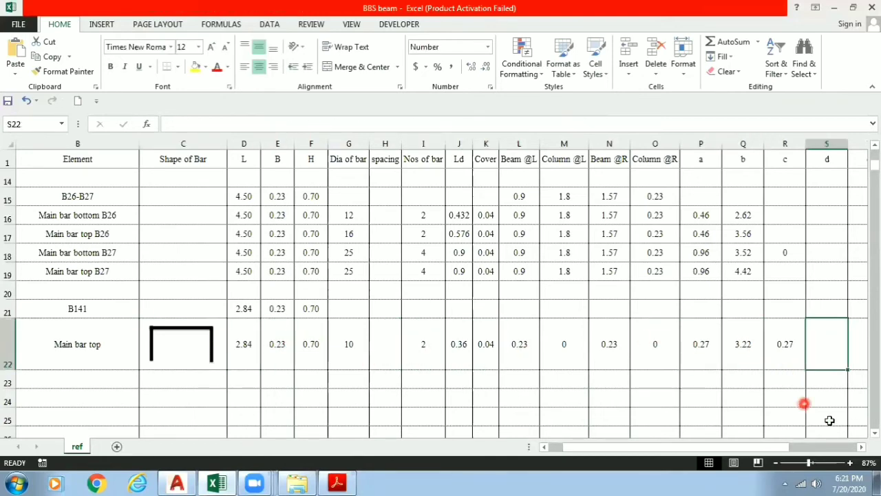
{"action": "left_click", "coordinate": [862, 447]}
{"action": "left_click", "coordinate": [862, 447]}
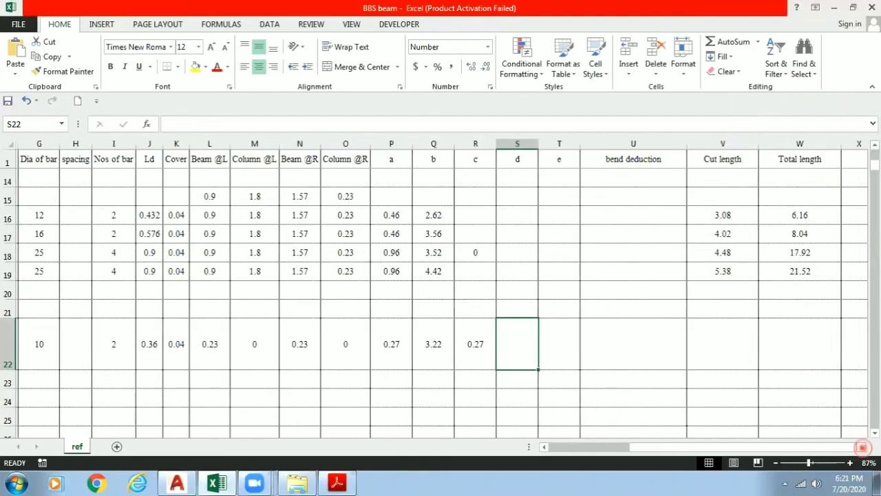
{"action": "left_click", "coordinate": [862, 447]}
{"action": "left_click", "coordinate": [862, 447]}
{"action": "left_click", "coordinate": [862, 447]}
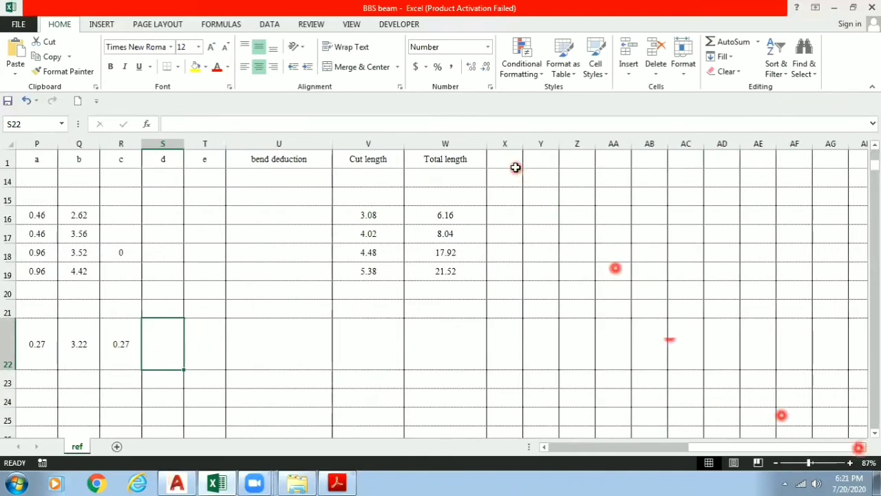
Enter diameter headings 8, 10, 12, 16, 20, 25 and 32 across X1 to AD1.
{"action": "left_click", "coordinate": [516, 164]}
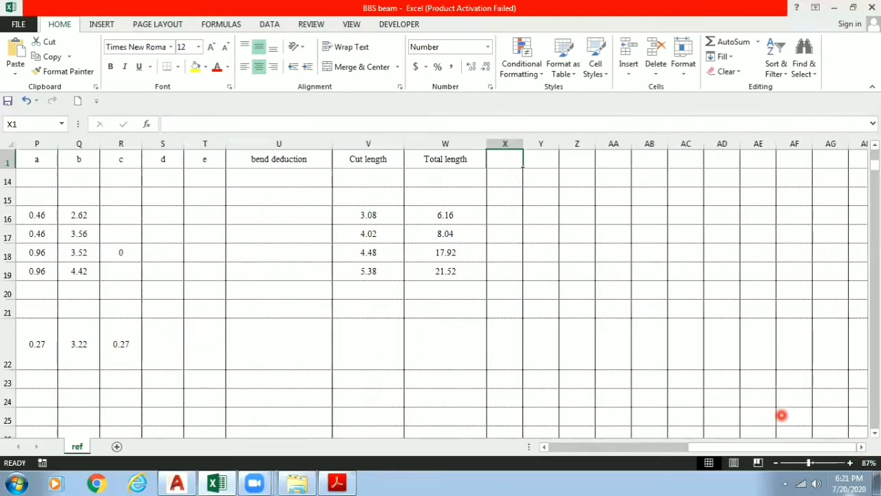
{"action": "type", "text": "8"}
{"action": "key", "text": "Tab"}
{"action": "type", "text": "10"}
{"action": "key", "text": "Tab"}
{"action": "type", "text": "12"}
{"action": "key", "text": "Tab"}
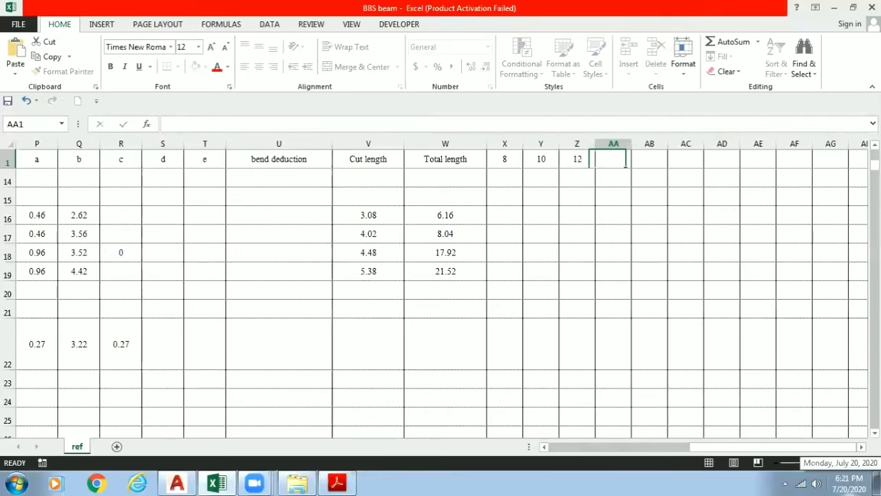
{"action": "type", "text": "6"}
{"action": "key", "text": "Tab"}
{"action": "type", "text": "20"}
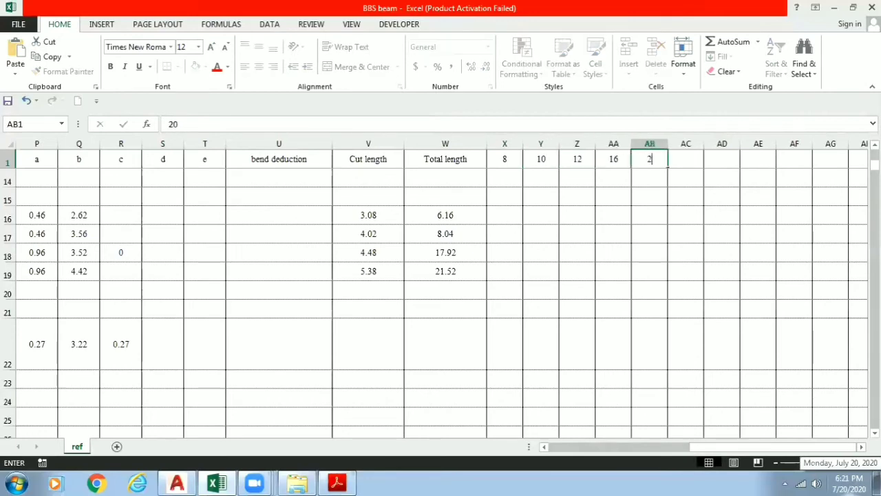
{"action": "key", "text": "Tab"}
{"action": "type", "text": "25"}
{"action": "key", "text": "Tab"}
{"action": "type", "text": "32"}
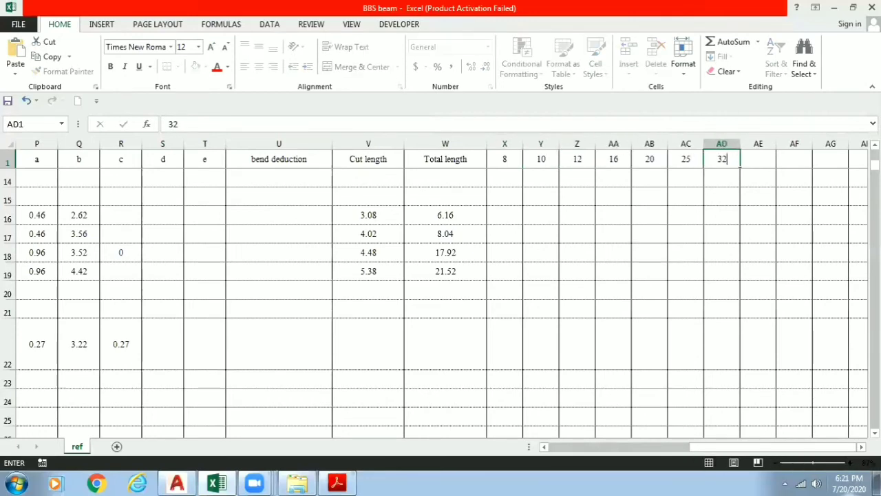
{"action": "key", "text": "Return"}
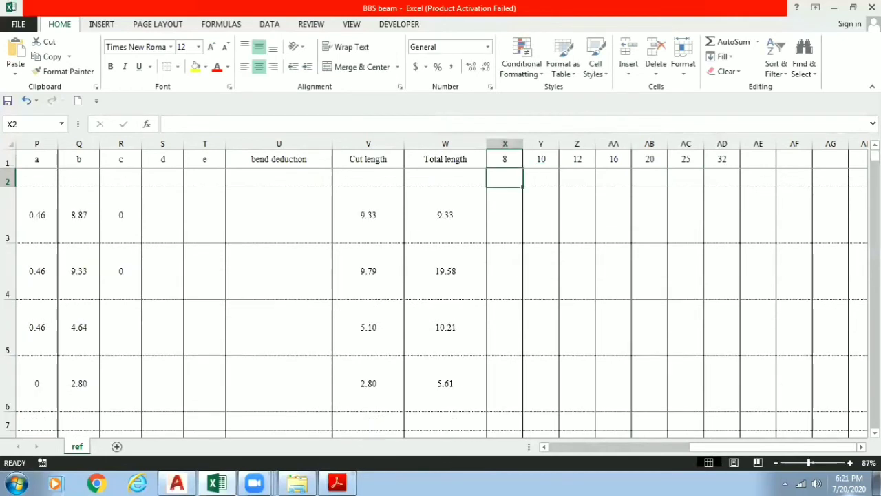
In X3, start an IF formula whose condition tests X1=G2.
{"action": "left_click", "coordinate": [504, 227]}
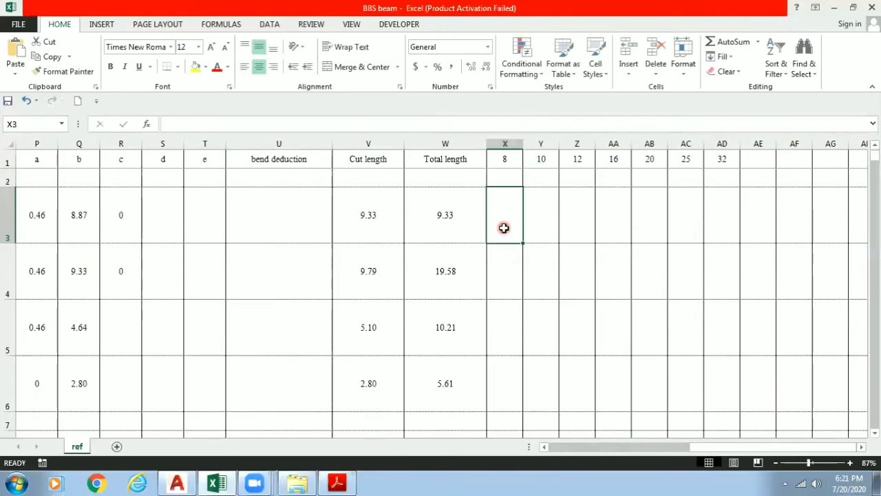
{"action": "type", "text": "+"}
{"action": "type", "text": "if"}
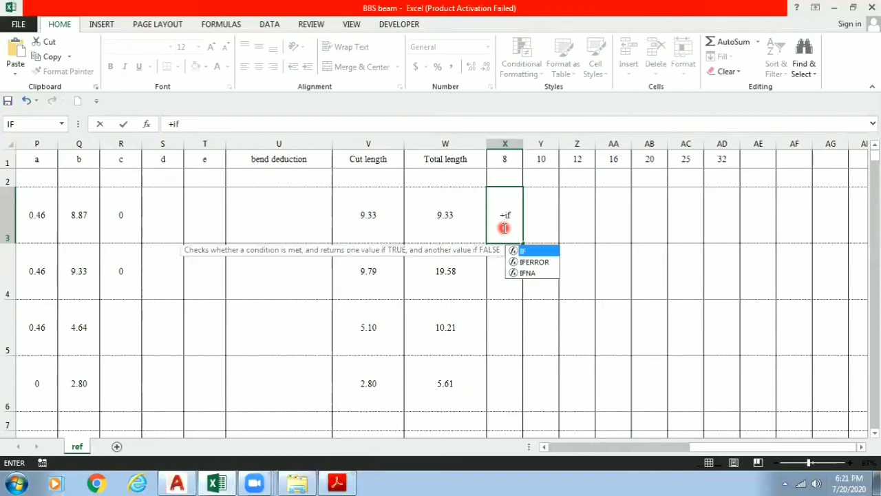
{"action": "type", "text": "("}
{"action": "left_click", "coordinate": [506, 160]}
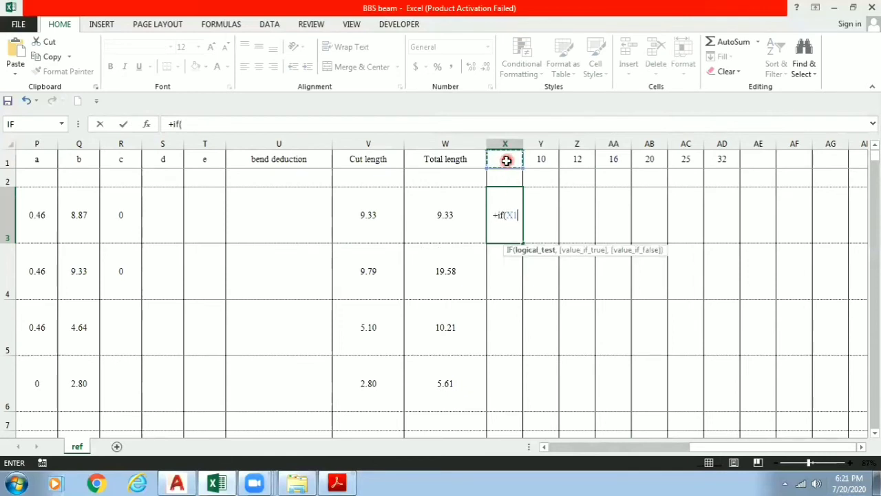
{"action": "type", "text": "="}
{"action": "left_click", "coordinate": [524, 209]}
{"action": "type", "text": ":X3"}
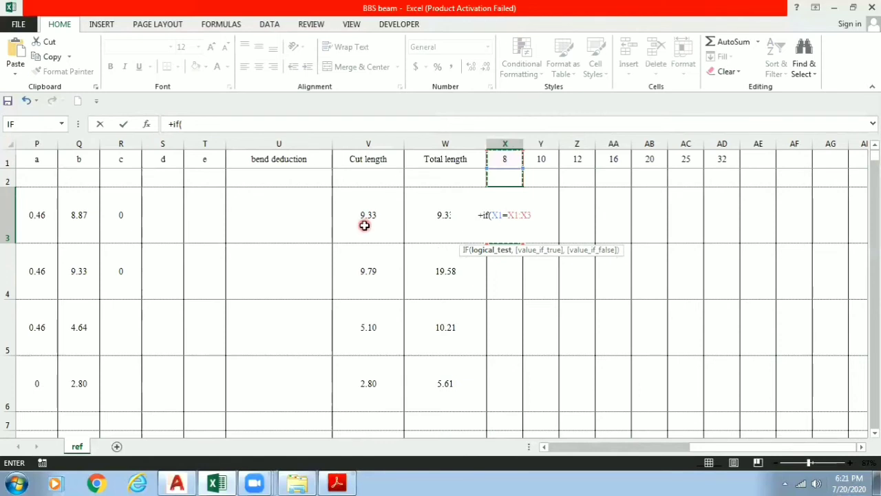
{"action": "key", "text": "BackSpace"}
{"action": "key", "text": "BackSpace"}
{"action": "key", "text": "BackSpace"}
{"action": "key", "text": "Left"}
{"action": "key", "text": "Left"}
{"action": "key", "text": "Left"}
{"action": "key", "text": "Left"}
{"action": "key", "text": "Left"}
{"action": "key", "text": "Left"}
{"action": "key", "text": "Left"}
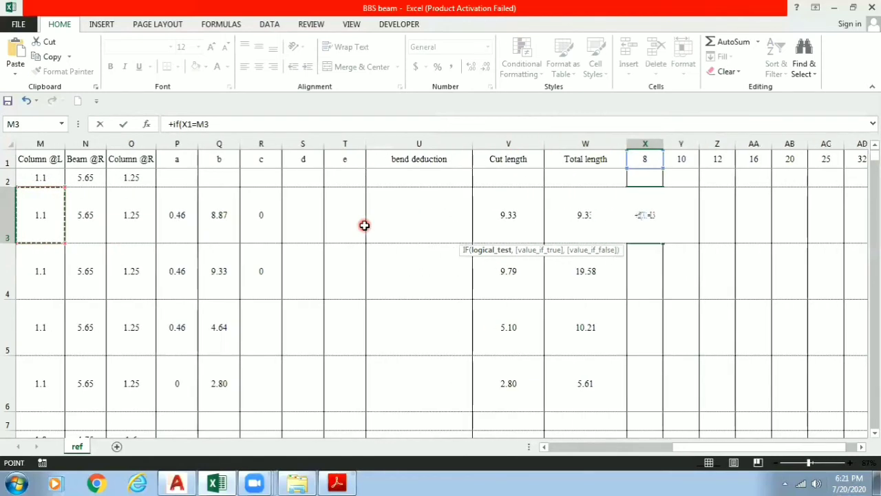
{"action": "key", "text": "Left"}
{"action": "key", "text": "Left"}
{"action": "key", "text": "Left"}
{"action": "key", "text": "Left"}
{"action": "key", "text": "Left"}
{"action": "key", "text": "Left"}
{"action": "key", "text": "Left"}
{"action": "key", "text": "Left"}
{"action": "key", "text": "Left"}
{"action": "key", "text": "Left"}
{"action": "key", "text": "Left"}
{"action": "key", "text": "Left"}
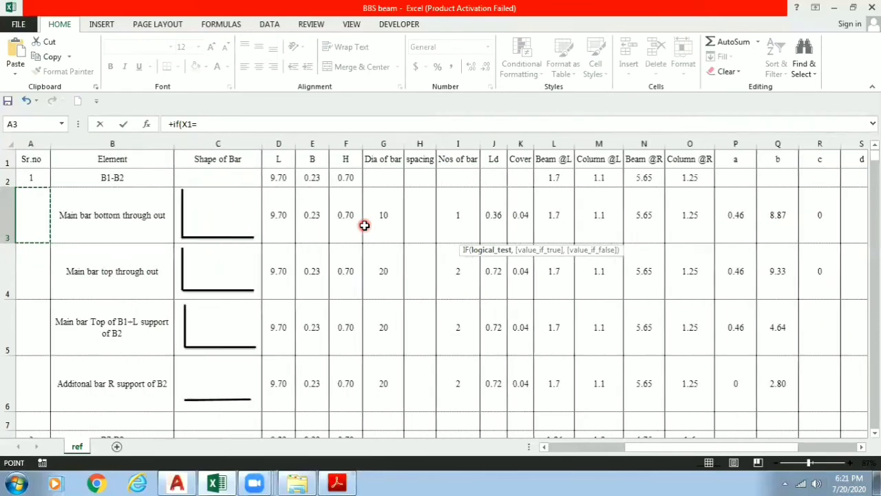
{"action": "key", "text": "Right"}
{"action": "key", "text": "Right"}
{"action": "key", "text": "Right"}
{"action": "key", "text": "Right"}
{"action": "key", "text": "Right"}
{"action": "key", "text": "Up"}
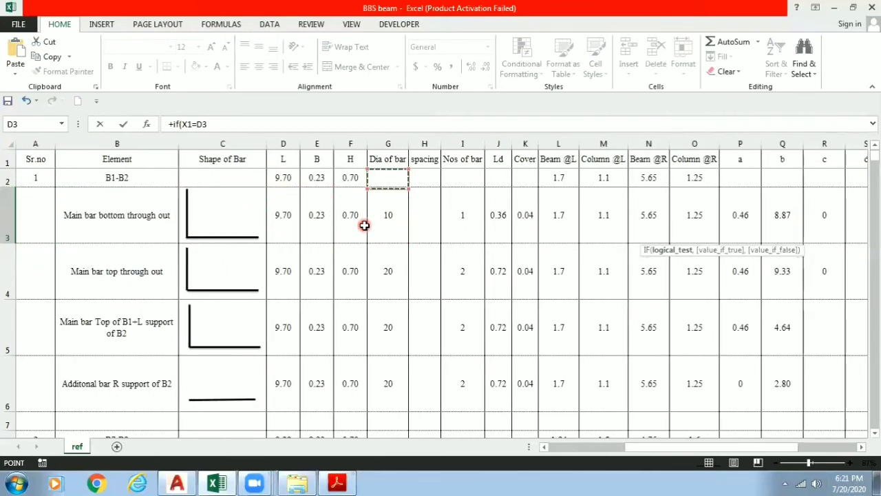
{"action": "type", "text": ","}
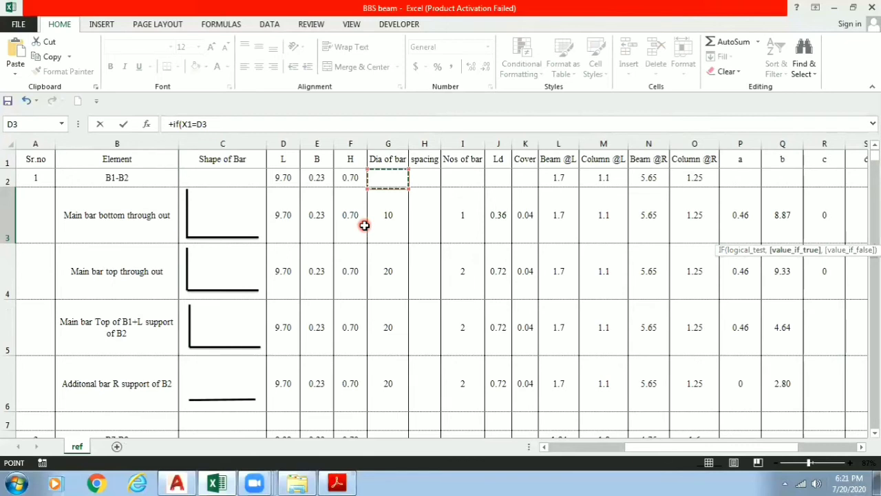
Add G2*G2/162*W2 as the formula's weight result when the diameter matches.
{"action": "left_click", "coordinate": [385, 178]}
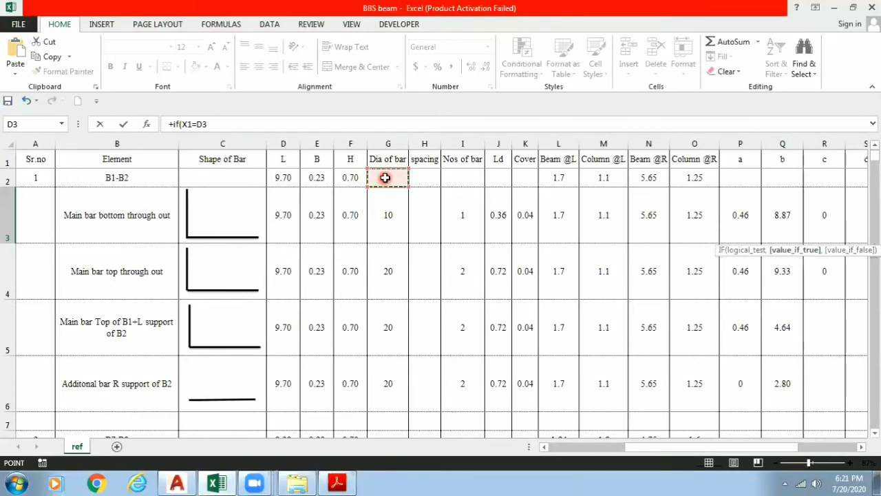
{"action": "type", "text": "*G2/162"}
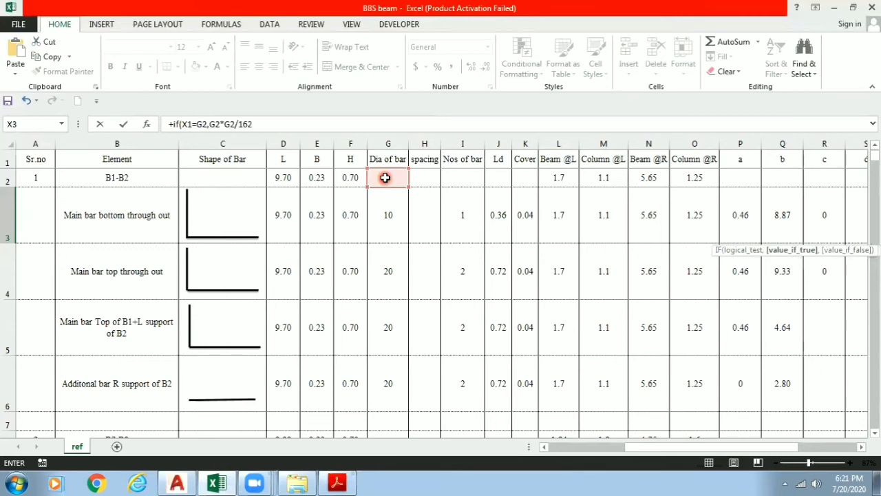
{"action": "type", "text": "*"}
{"action": "key", "text": "Left"}
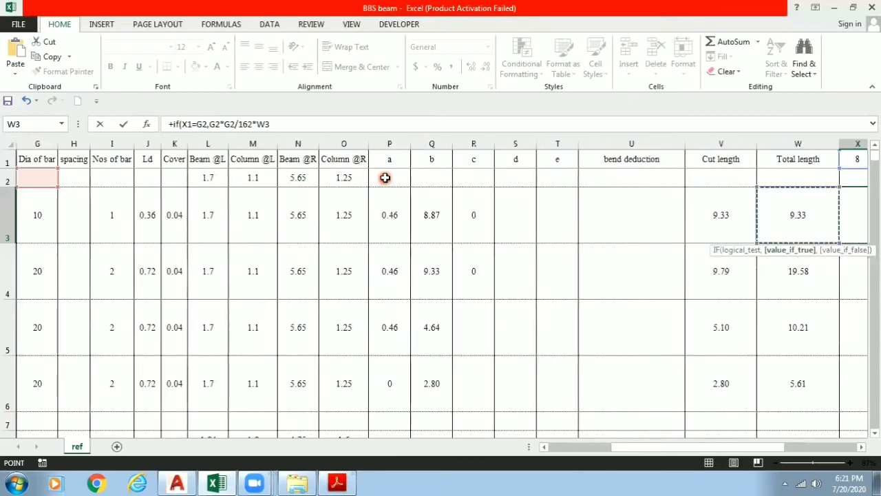
{"action": "key", "text": "Left"}
{"action": "key", "text": "Down"}
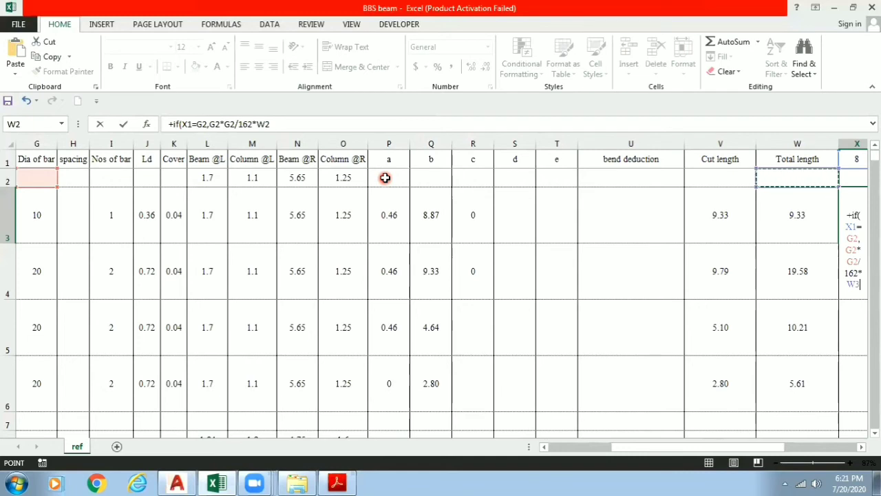
{"action": "type", "text": ","}
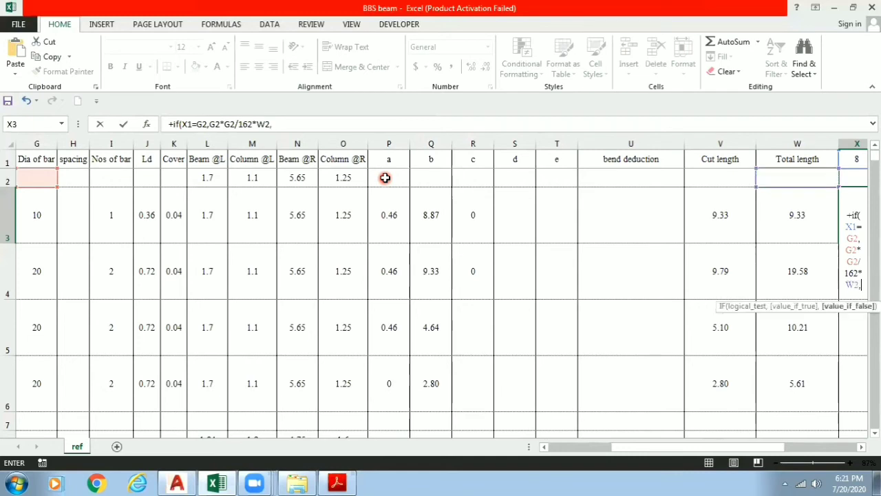
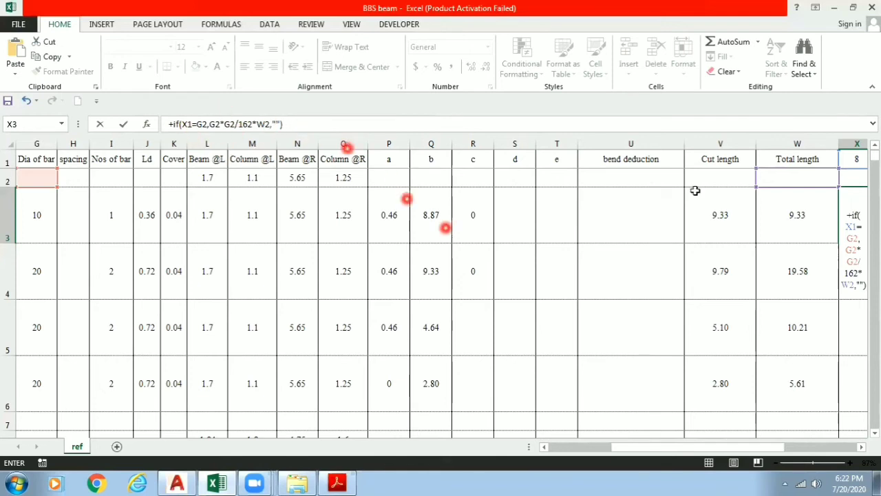
Anchor the X3 formula references as X$1, $G2 and $W2: =IF(X$1=$G2,$G2*$G2/162*$W2,"").
{"action": "left_click", "coordinate": [188, 124]}
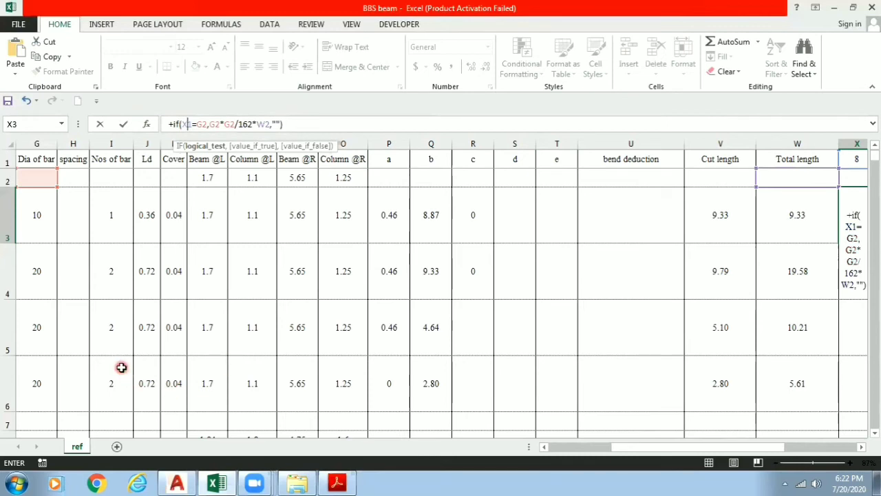
{"action": "type", "text": "$"}
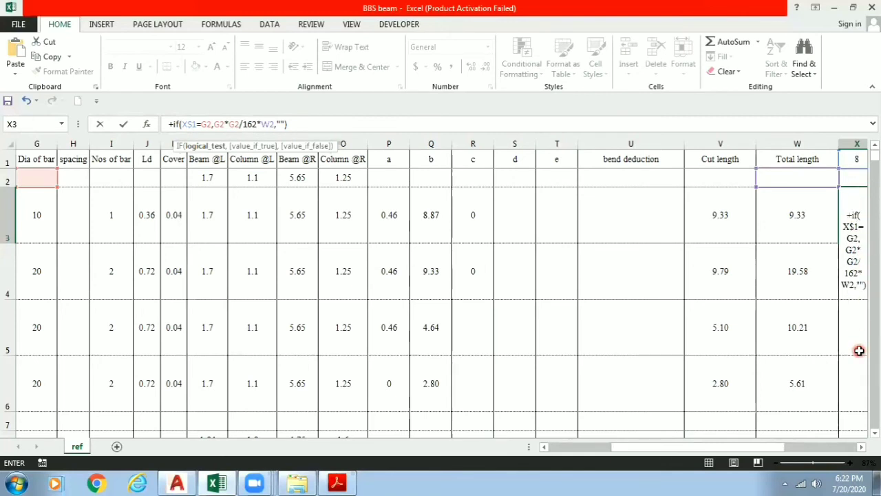
{"action": "key", "text": "F2"}
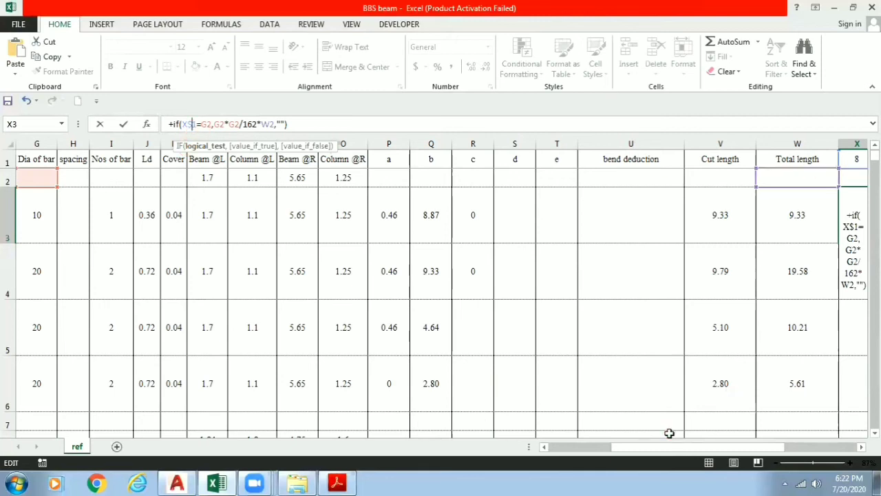
{"action": "left_click", "coordinate": [862, 446]}
{"action": "left_click", "coordinate": [861, 447]}
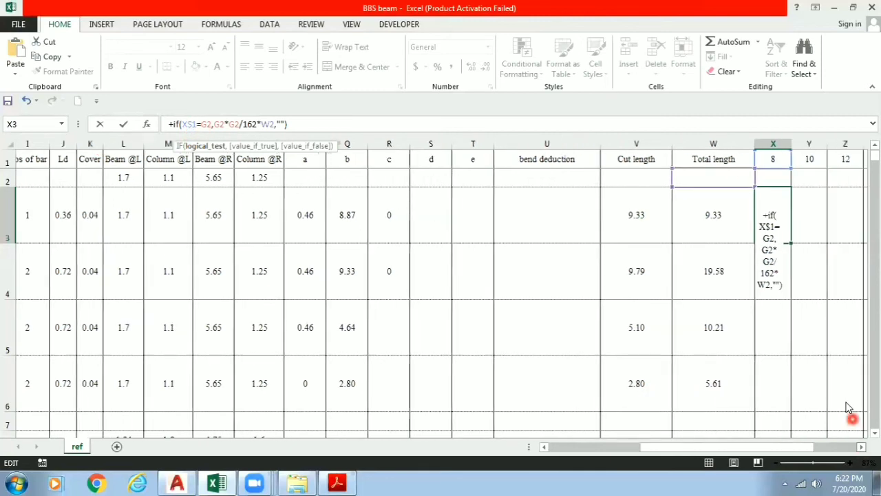
{"action": "left_click", "coordinate": [862, 446]}
{"action": "left_click", "coordinate": [691, 188]}
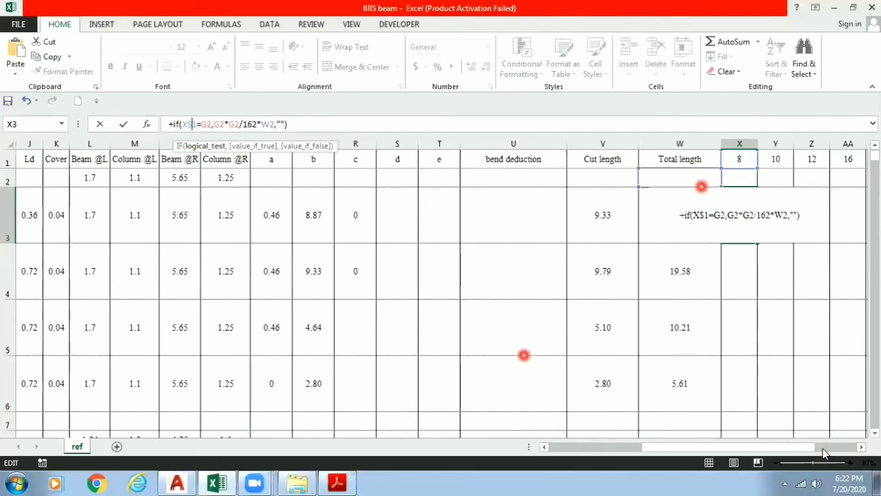
{"action": "left_click", "coordinate": [207, 124]}
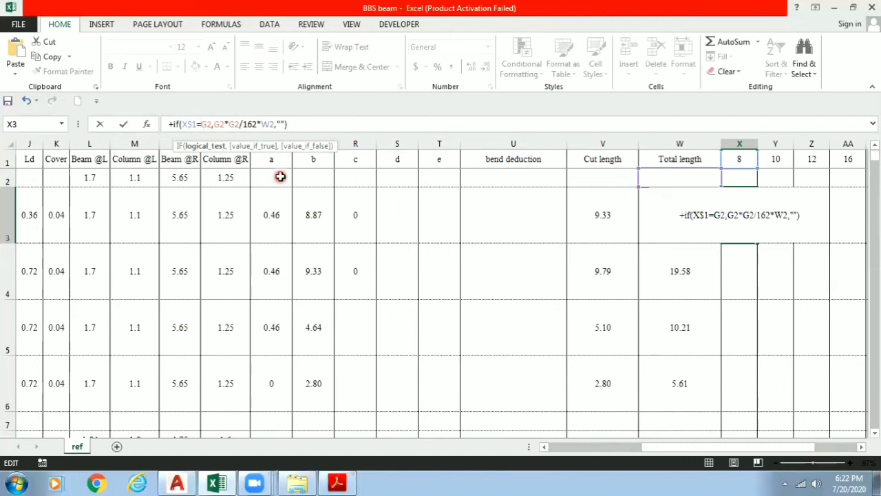
{"action": "type", "text": "$"}
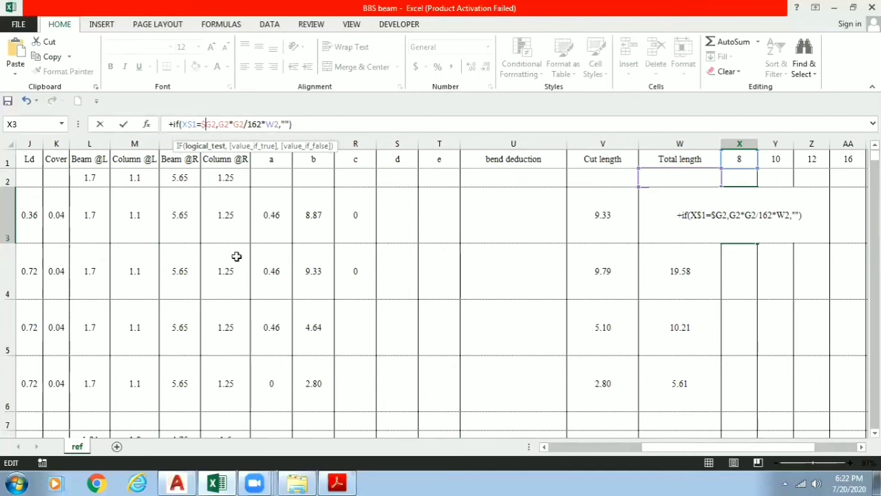
{"action": "left_click", "coordinate": [219, 125]}
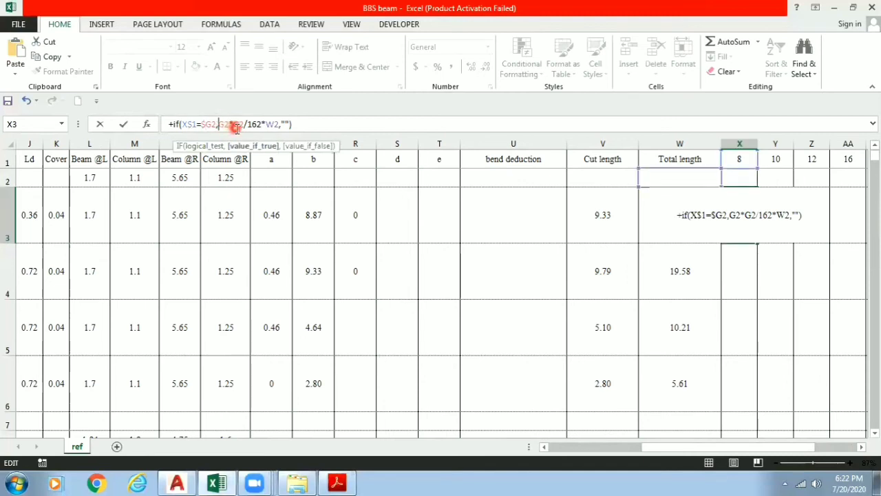
{"action": "type", "text": "$1="}
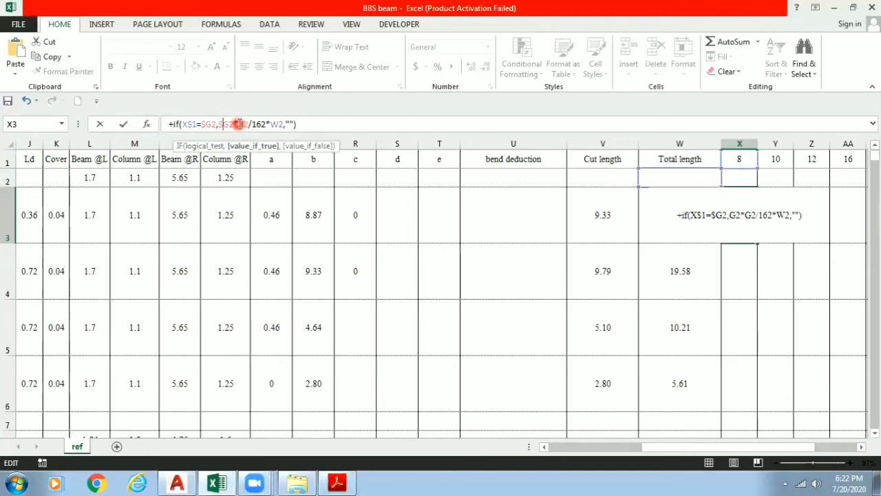
{"action": "type", "text": "$"}
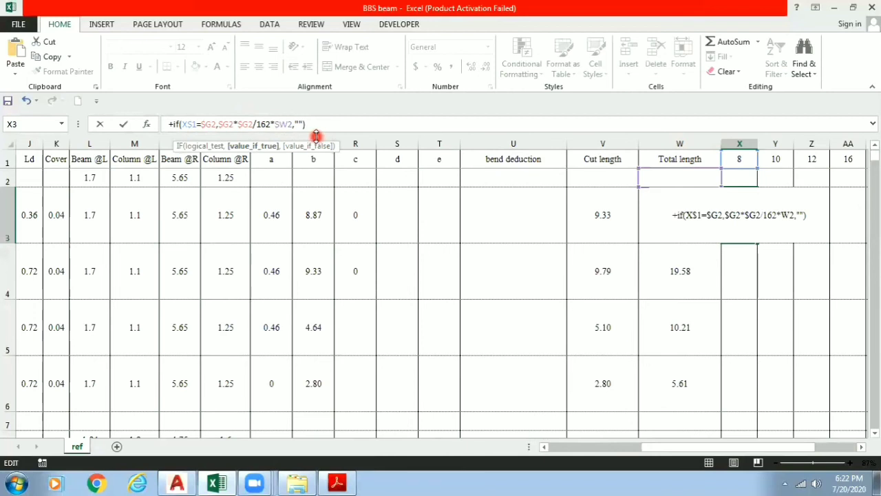
{"action": "left_click", "coordinate": [316, 148]}
Confirm the anchored X3 formula, then repoint its length reference from W2 to W3.
{"action": "key", "text": "Tab"}
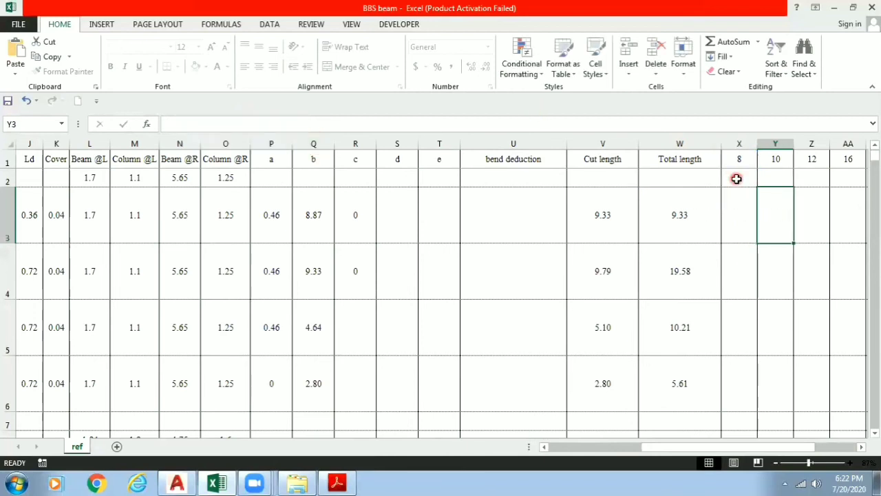
{"action": "left_click", "coordinate": [741, 219]}
{"action": "double_click", "coordinate": [740, 219]}
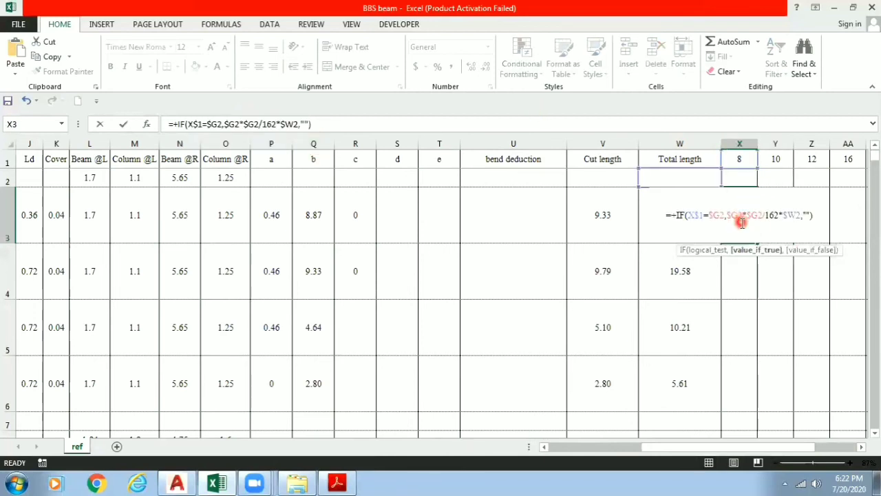
{"action": "key", "text": "Escape"}
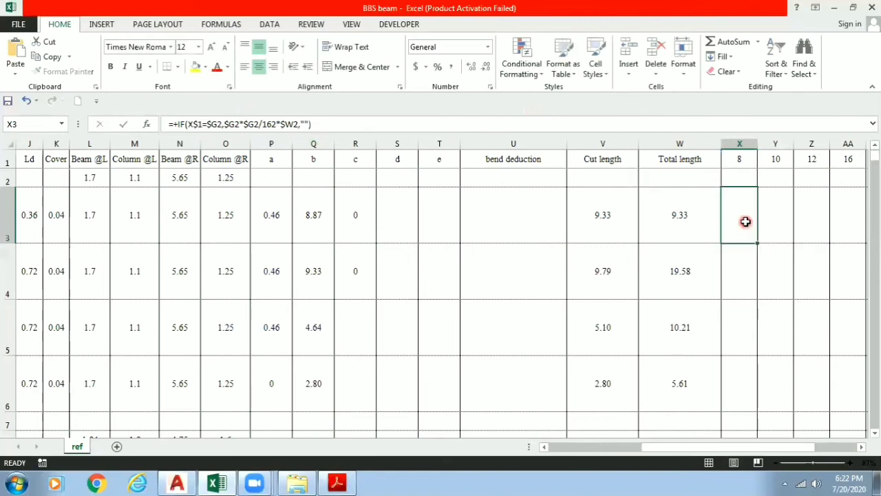
{"action": "double_click", "coordinate": [744, 220]}
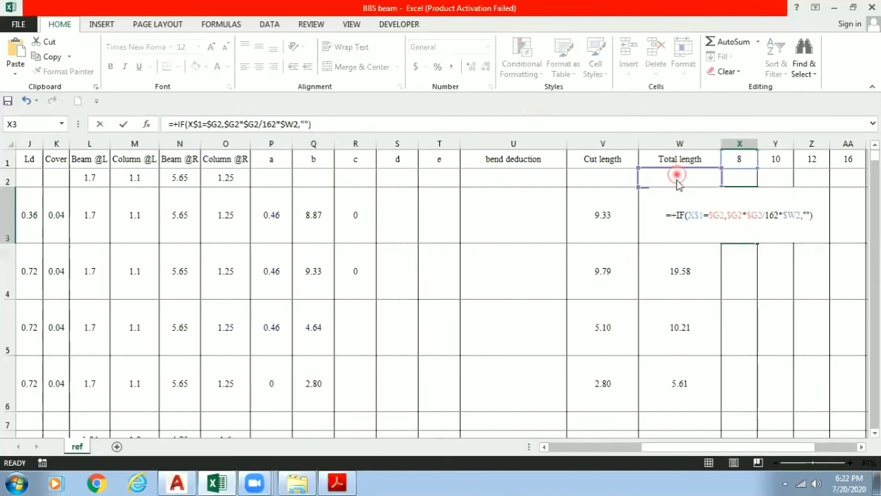
{"action": "left_click_drag", "start_coordinate": [678, 184], "coordinate": [677, 219]}
{"action": "left_click_drag", "start_coordinate": [674, 445], "coordinate": [428, 301]}
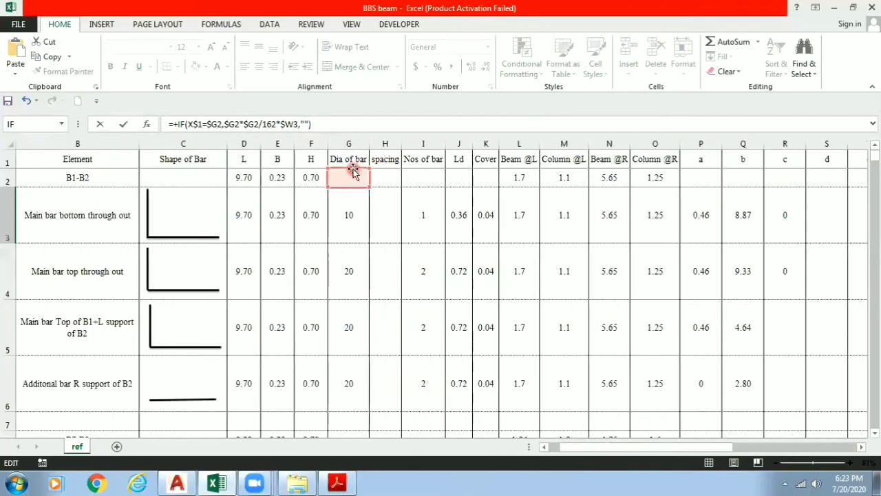
Shift the X3 diameter references from G2 to G3, giving $G3*$G3/162*$W3.
{"action": "left_click_drag", "start_coordinate": [348, 178], "coordinate": [351, 222]}
{"action": "left_click_drag", "start_coordinate": [347, 174], "coordinate": [347, 215]}
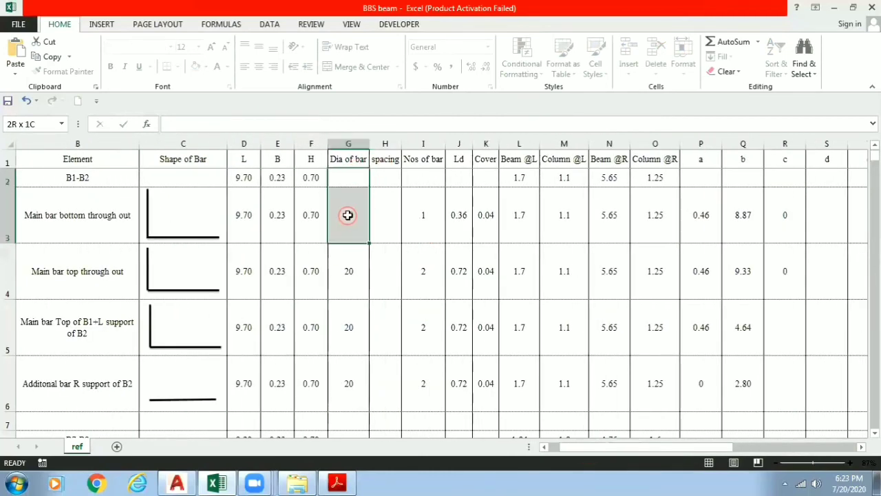
{"action": "left_click", "coordinate": [389, 190]}
{"action": "left_click_drag", "start_coordinate": [668, 446], "coordinate": [763, 448]}
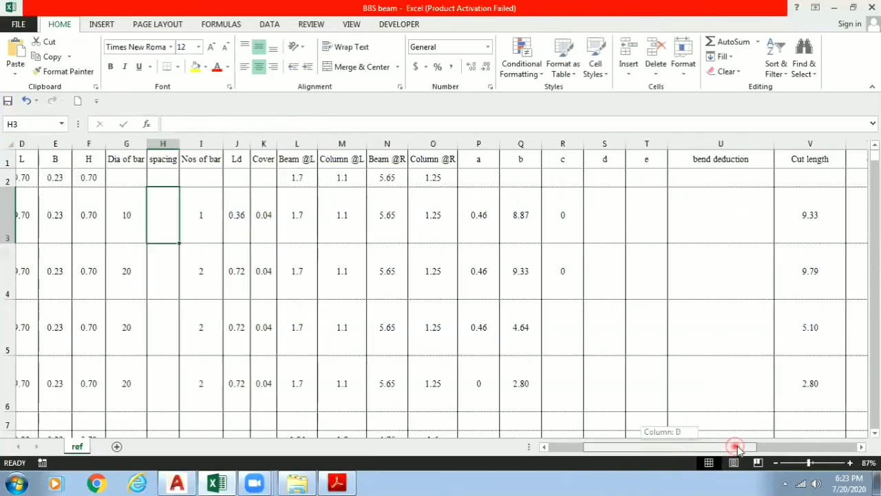
{"action": "double_click", "coordinate": [709, 219]}
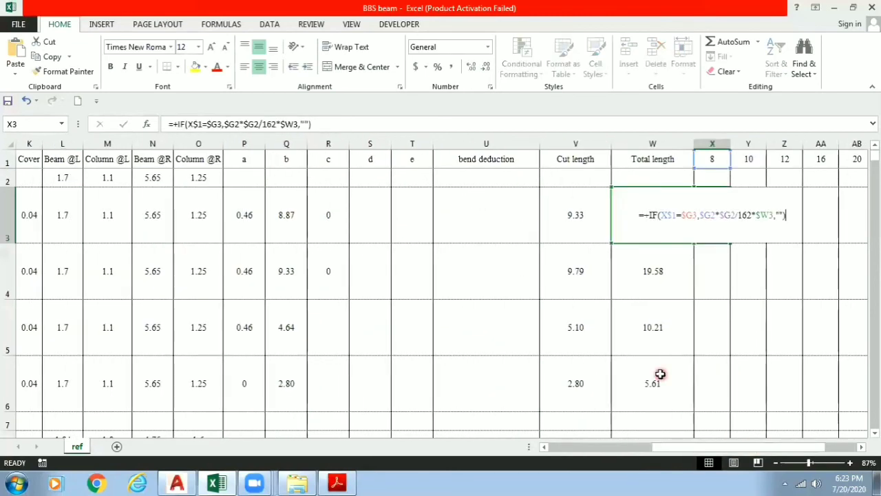
{"action": "left_click_drag", "start_coordinate": [676, 447], "coordinate": [563, 447]}
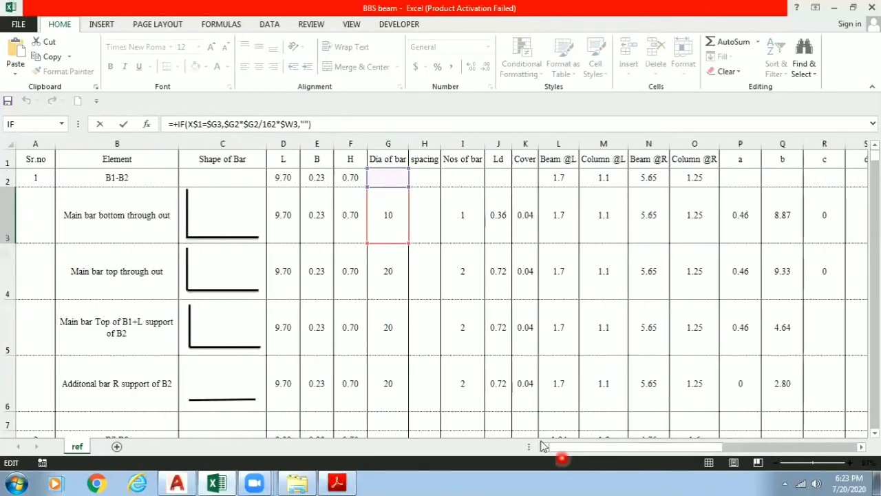
{"action": "left_click_drag", "start_coordinate": [388, 211], "coordinate": [390, 172]}
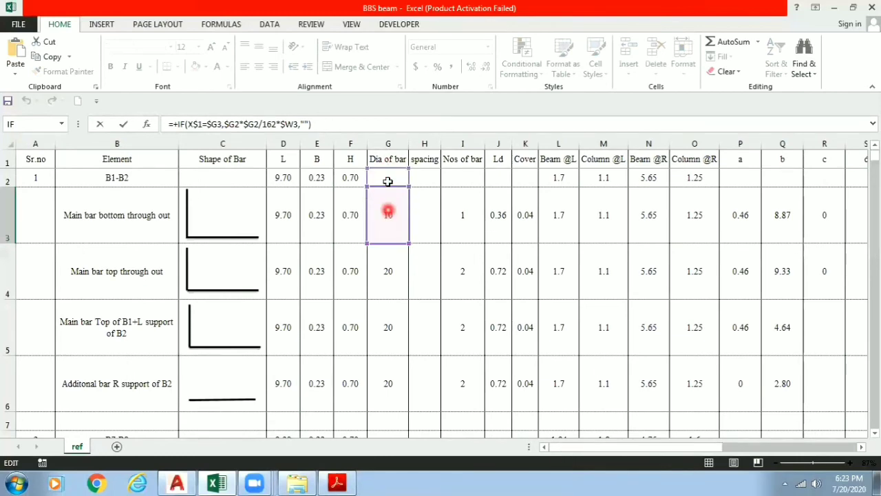
{"action": "left_click", "coordinate": [390, 213]}
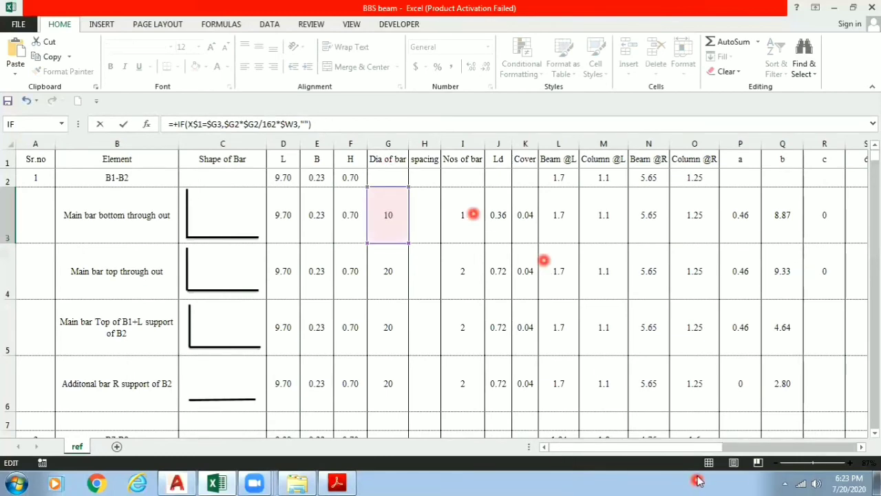
{"action": "left_click_drag", "start_coordinate": [716, 447], "coordinate": [847, 448]}
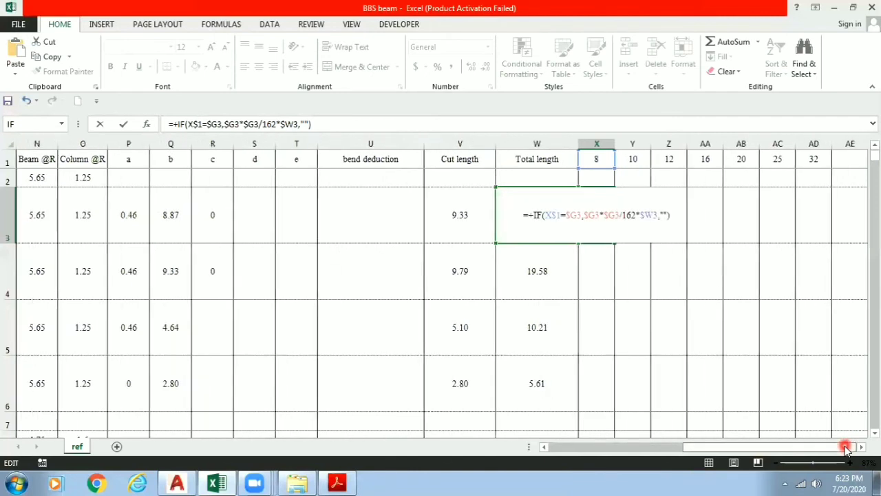
Copy the X3 bar-weight formula across to the 32 column and down the schedule rows.
{"action": "left_click", "coordinate": [590, 227]}
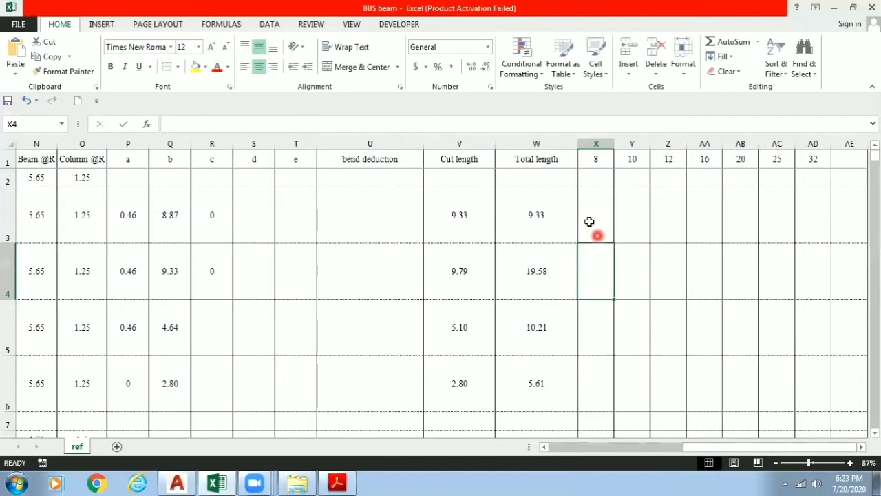
{"action": "left_click_drag", "start_coordinate": [615, 244], "coordinate": [830, 245]}
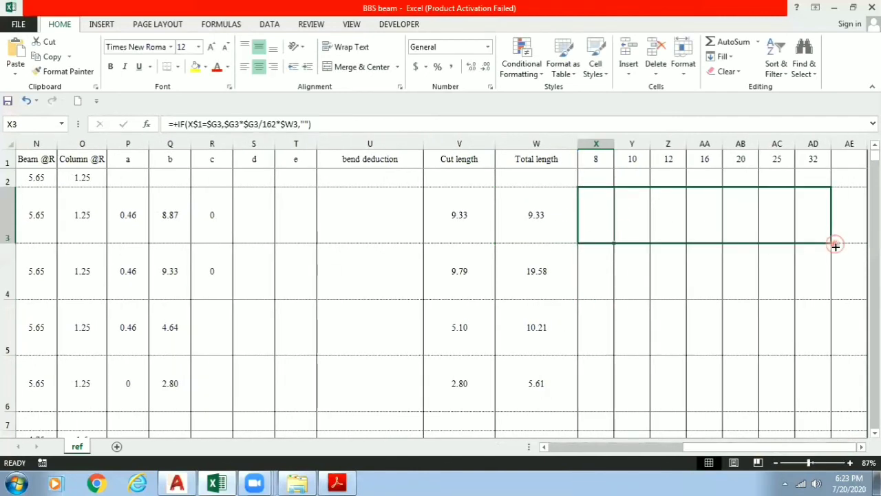
{"action": "left_click", "coordinate": [830, 244]}
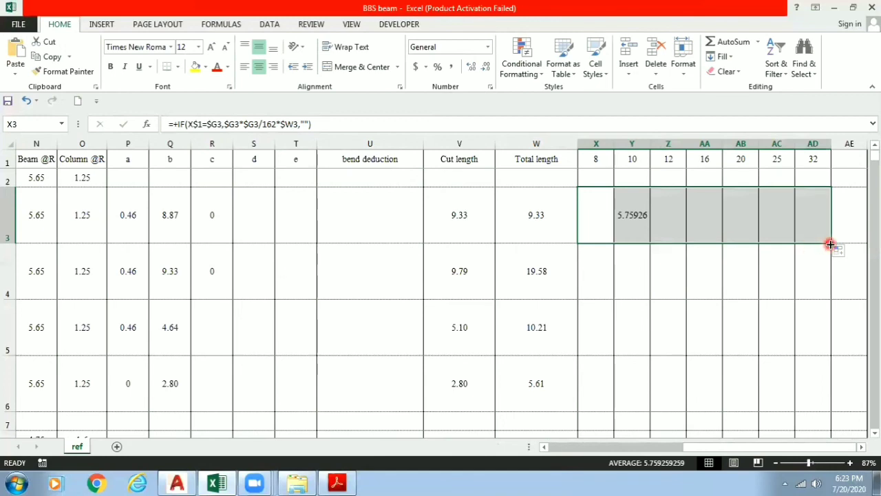
{"action": "mouse_move", "coordinate": [831, 245]}
{"action": "left_mouse_down"}
{"action": "mouse_move", "coordinate": [817, 281]}
{"action": "mouse_move", "coordinate": [694, 232]}
{"action": "left_mouse_up"}
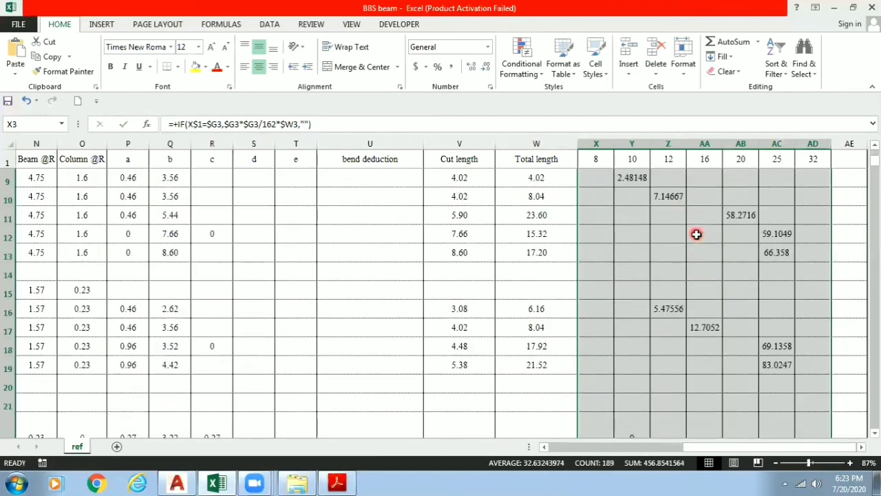
Check the bar-weight IF formulas in Z16, AA17 and AC18–AC20.
{"action": "scroll", "coordinate": [672, 275], "scroll_direction": "down", "scroll_amount": 1}
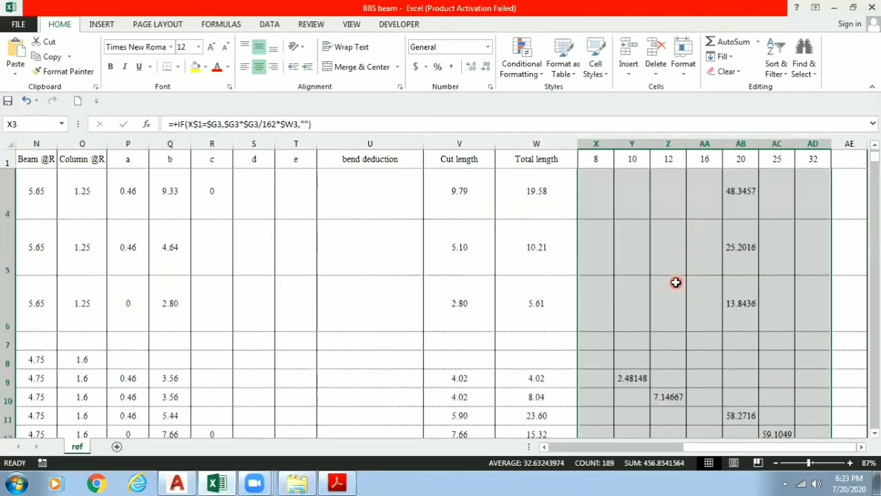
{"action": "scroll", "coordinate": [672, 297], "scroll_direction": "down", "scroll_amount": 2}
{"action": "scroll", "coordinate": [675, 305], "scroll_direction": "down", "scroll_amount": 1}
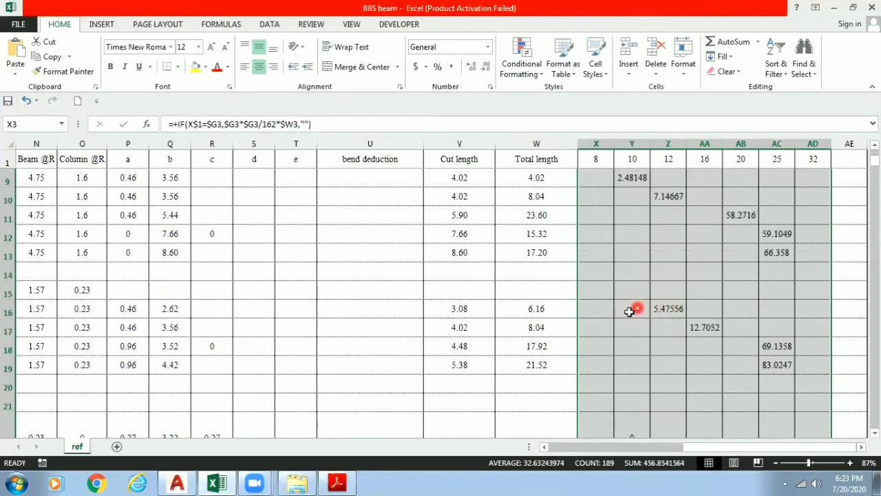
{"action": "left_click", "coordinate": [661, 311]}
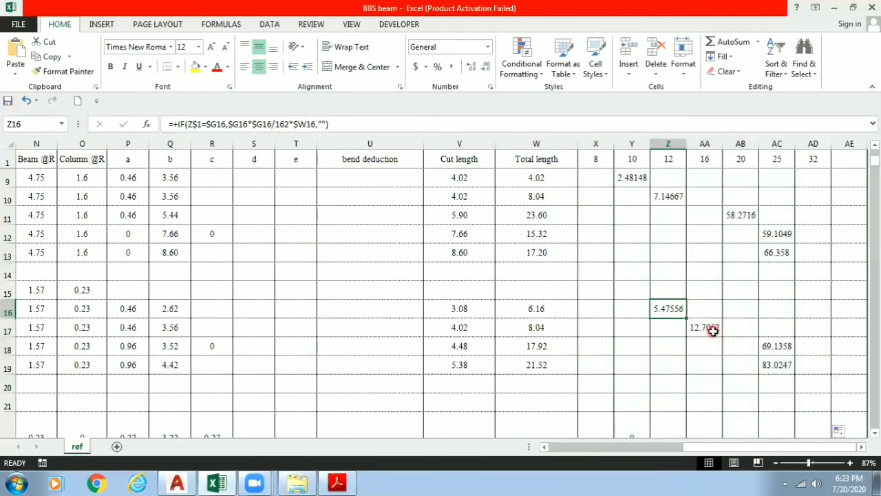
{"action": "left_click", "coordinate": [709, 329]}
{"action": "left_click", "coordinate": [786, 350]}
{"action": "key", "text": "Down"}
{"action": "key", "text": "Down"}
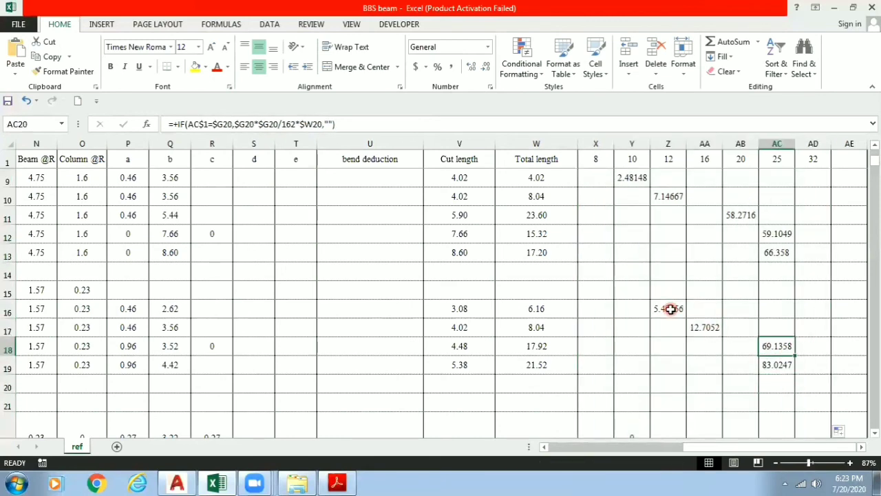
{"action": "left_click", "coordinate": [669, 310]}
{"action": "left_click", "coordinate": [709, 328]}
{"action": "left_click", "coordinate": [792, 344]}
{"action": "key", "text": "Down"}
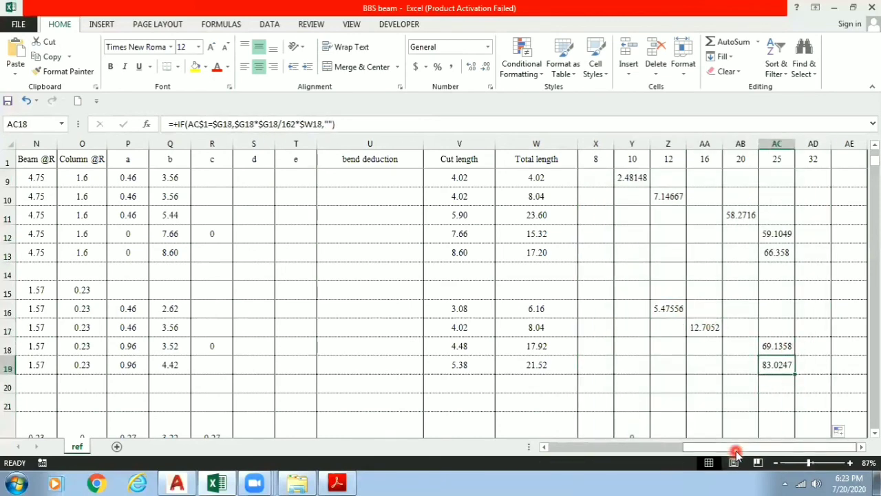
Review the a, b and c length formulas in P22, Q22 and R22.
{"action": "left_click_drag", "start_coordinate": [739, 446], "coordinate": [653, 451]}
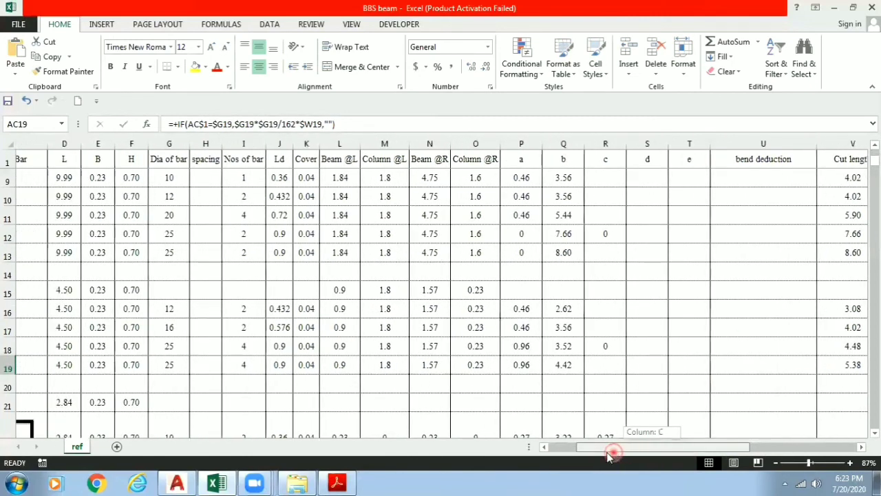
{"action": "left_click_drag", "start_coordinate": [653, 451], "coordinate": [600, 449]}
{"action": "scroll", "coordinate": [403, 382], "scroll_direction": "down", "scroll_amount": 2}
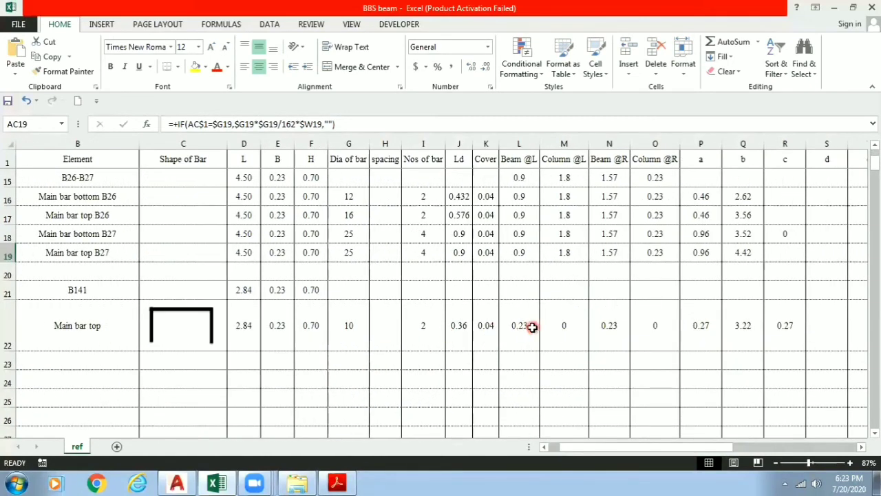
{"action": "left_click", "coordinate": [701, 333]}
{"action": "left_click", "coordinate": [734, 331]}
{"action": "left_click", "coordinate": [795, 326]}
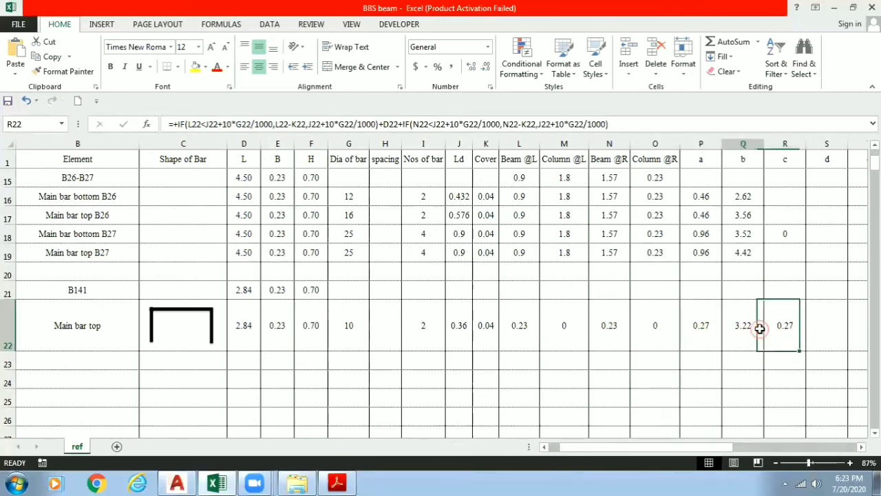
{"action": "left_click", "coordinate": [717, 337]}
In AutoCAD, zoom and pan across the beam drawing to the bent top bar detail.
{"action": "left_click", "coordinate": [188, 481]}
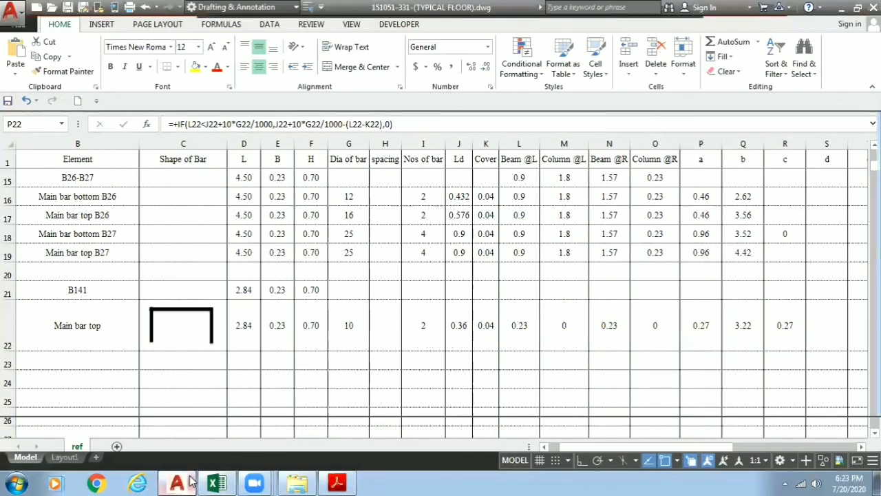
{"action": "scroll", "coordinate": [78, 346], "scroll_direction": "up", "scroll_amount": 2}
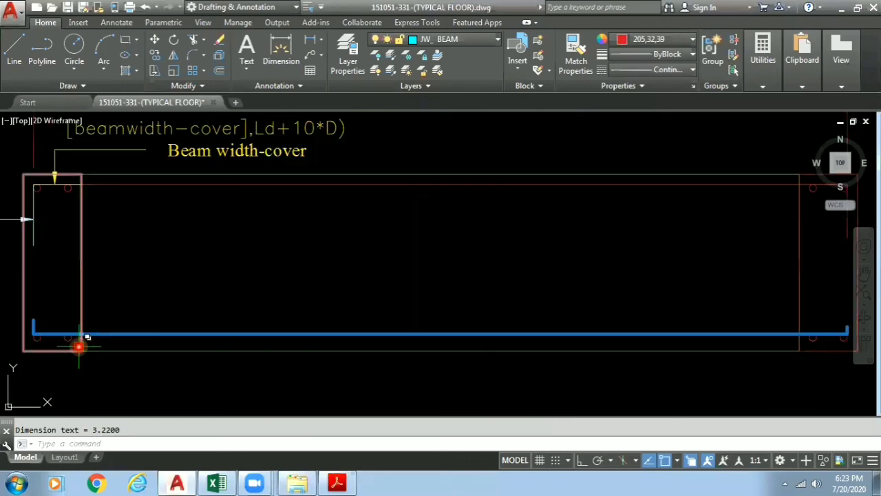
{"action": "scroll", "coordinate": [55, 348], "scroll_direction": "up", "scroll_amount": 2}
{"action": "scroll", "coordinate": [54, 348], "scroll_direction": "down", "scroll_amount": 1}
{"action": "scroll", "coordinate": [170, 338], "scroll_direction": "down", "scroll_amount": 1}
{"action": "scroll", "coordinate": [169, 338], "scroll_direction": "down", "scroll_amount": 3}
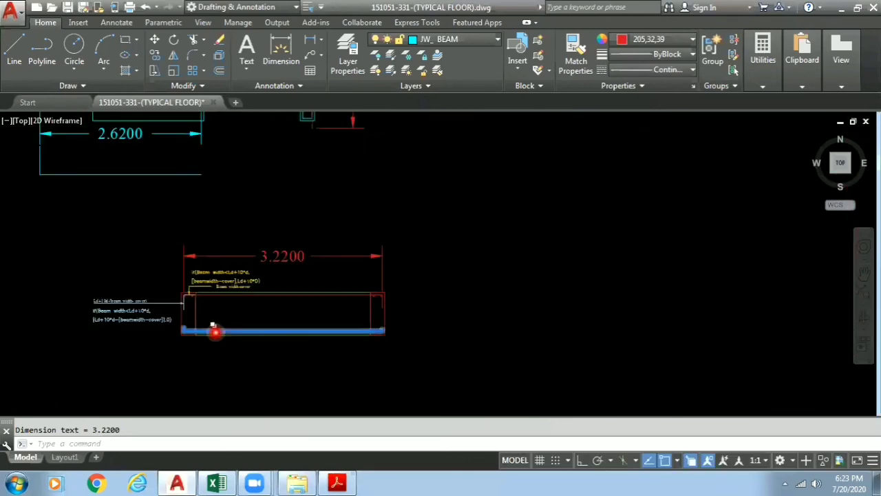
{"action": "scroll", "coordinate": [217, 330], "scroll_direction": "down", "scroll_amount": 2}
{"action": "middle_click_drag", "start_coordinate": [599, 336], "coordinate": [250, 311]}
{"action": "scroll", "coordinate": [431, 299], "scroll_direction": "down", "scroll_amount": 2}
{"action": "scroll", "coordinate": [624, 309], "scroll_direction": "down", "scroll_amount": 3}
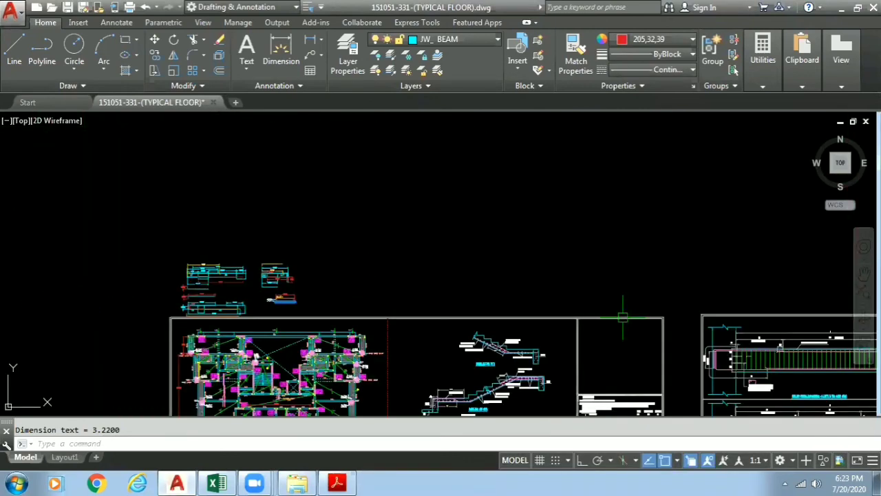
{"action": "scroll", "coordinate": [639, 335], "scroll_direction": "up", "scroll_amount": 2}
{"action": "scroll", "coordinate": [505, 250], "scroll_direction": "up", "scroll_amount": 2}
{"action": "scroll", "coordinate": [514, 268], "scroll_direction": "up", "scroll_amount": 3}
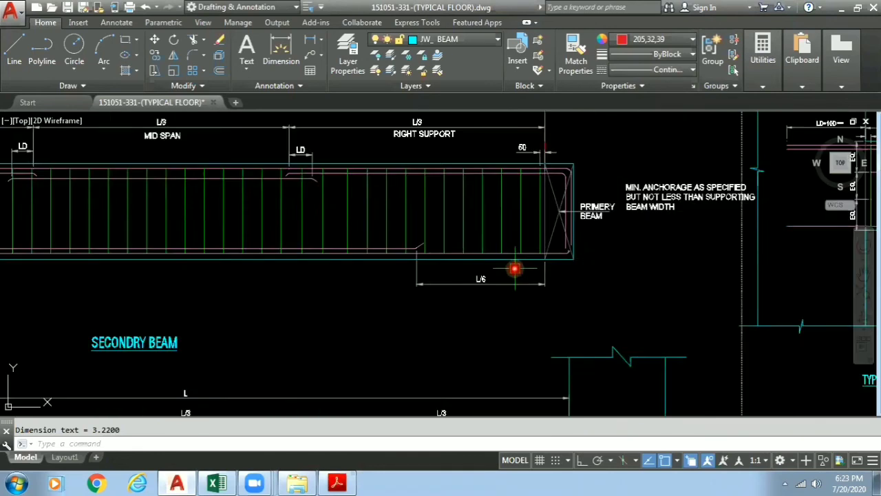
{"action": "scroll", "coordinate": [619, 221], "scroll_direction": "up", "scroll_amount": 2}
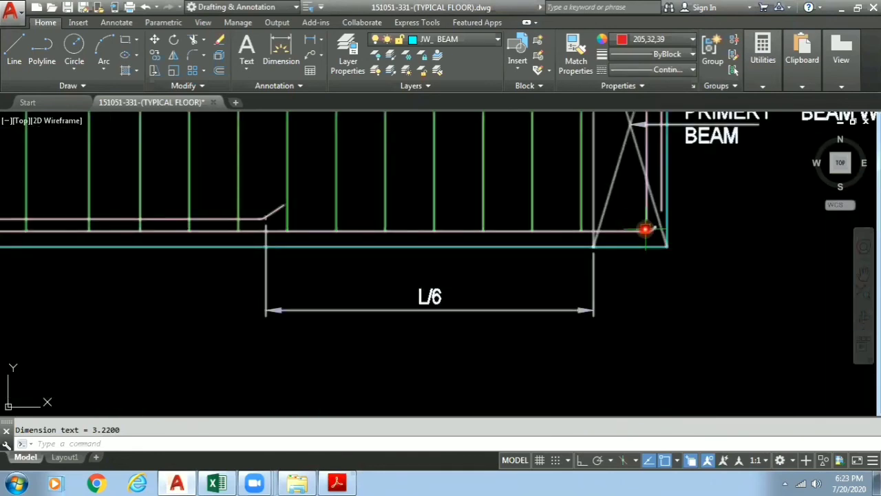
{"action": "scroll", "coordinate": [644, 230], "scroll_direction": "down", "scroll_amount": 1}
{"action": "scroll", "coordinate": [646, 231], "scroll_direction": "up", "scroll_amount": 1}
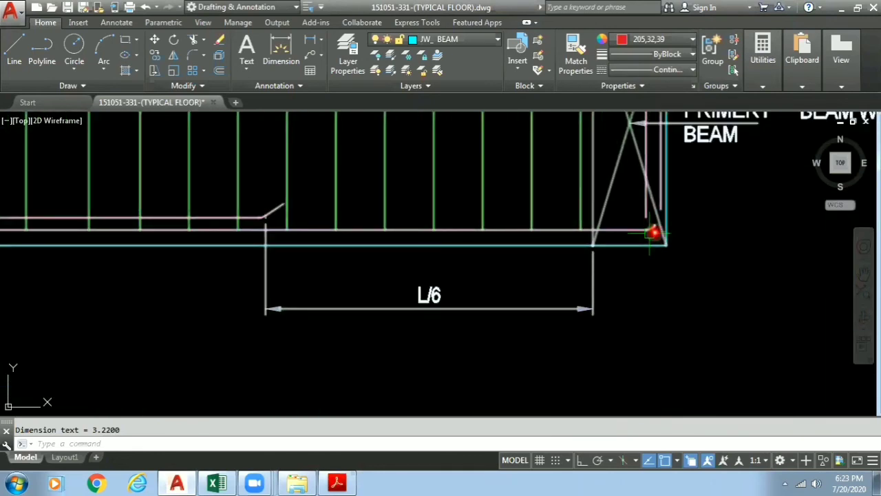
{"action": "scroll", "coordinate": [650, 232], "scroll_direction": "down", "scroll_amount": 1}
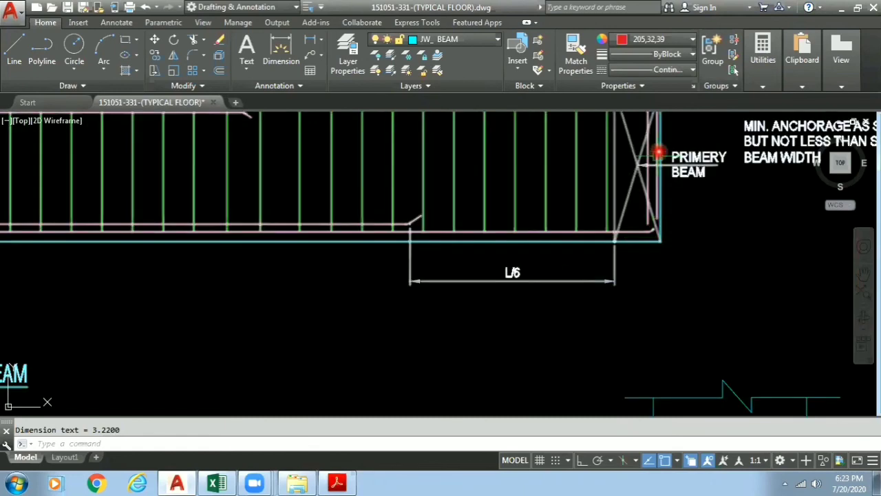
{"action": "scroll", "coordinate": [658, 205], "scroll_direction": "down", "scroll_amount": 3}
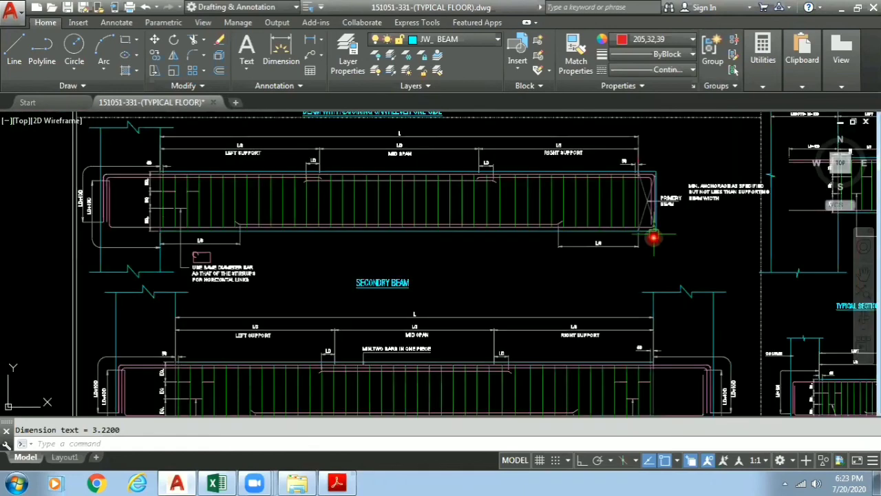
{"action": "scroll", "coordinate": [657, 232], "scroll_direction": "up", "scroll_amount": 3}
{"action": "scroll", "coordinate": [643, 213], "scroll_direction": "up", "scroll_amount": 1}
{"action": "scroll", "coordinate": [651, 215], "scroll_direction": "down", "scroll_amount": 3}
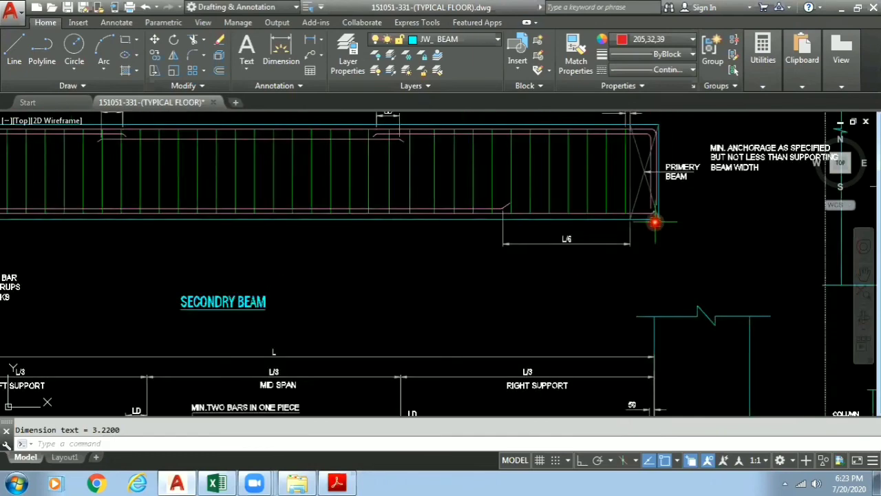
{"action": "scroll", "coordinate": [655, 224], "scroll_direction": "down", "scroll_amount": 2}
{"action": "scroll", "coordinate": [655, 226], "scroll_direction": "down", "scroll_amount": 1}
{"action": "scroll", "coordinate": [190, 205], "scroll_direction": "down", "scroll_amount": 2}
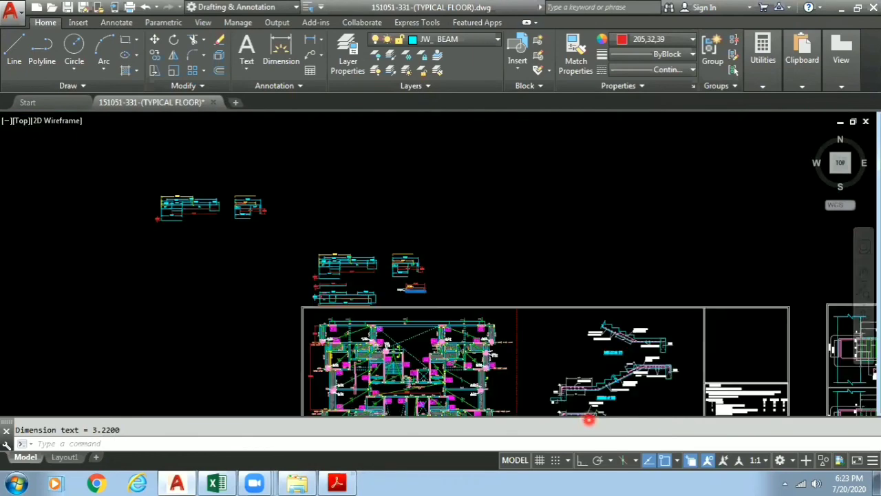
{"action": "scroll", "coordinate": [301, 309], "scroll_direction": "up", "scroll_amount": 2}
{"action": "scroll", "coordinate": [734, 200], "scroll_direction": "up", "scroll_amount": 4}
{"action": "scroll", "coordinate": [398, 281], "scroll_direction": "down", "scroll_amount": 3}
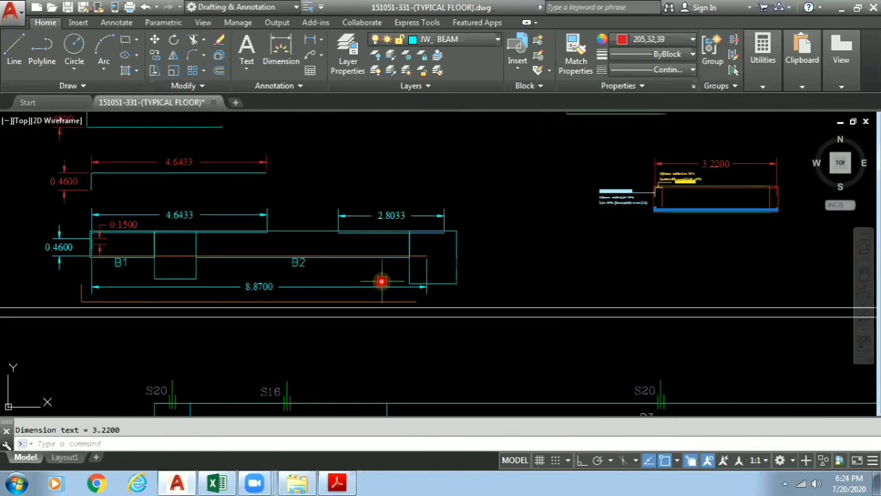
{"action": "scroll", "coordinate": [413, 269], "scroll_direction": "up", "scroll_amount": 1}
{"action": "scroll", "coordinate": [523, 248], "scroll_direction": "up", "scroll_amount": 5}
Inspect the bar's end, its 3.2200 length and anchorage notes, then return to Excel.
{"action": "mouse_move", "coordinate": [527, 238]}
{"action": "middle_mouse_down"}
{"action": "mouse_move", "coordinate": [466, 282]}
{"action": "mouse_move", "coordinate": [407, 294]}
{"action": "mouse_move", "coordinate": [393, 250]}
{"action": "middle_mouse_up"}
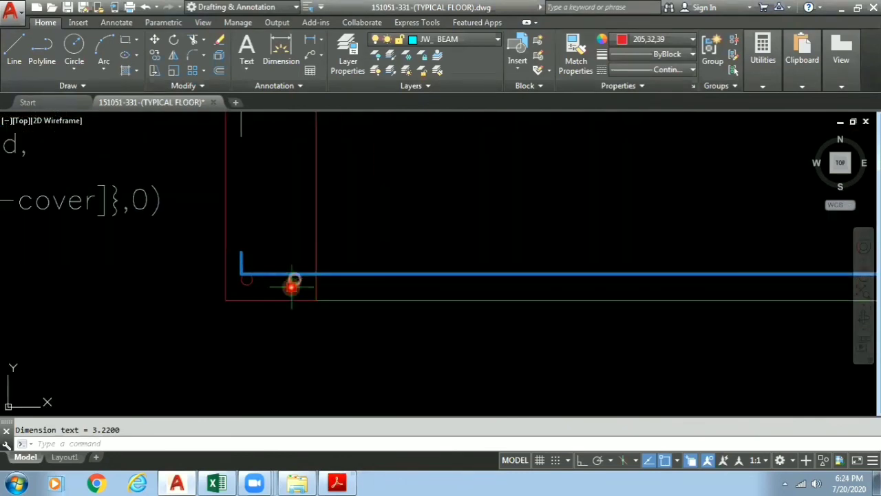
{"action": "scroll", "coordinate": [246, 280], "scroll_direction": "down", "scroll_amount": 1}
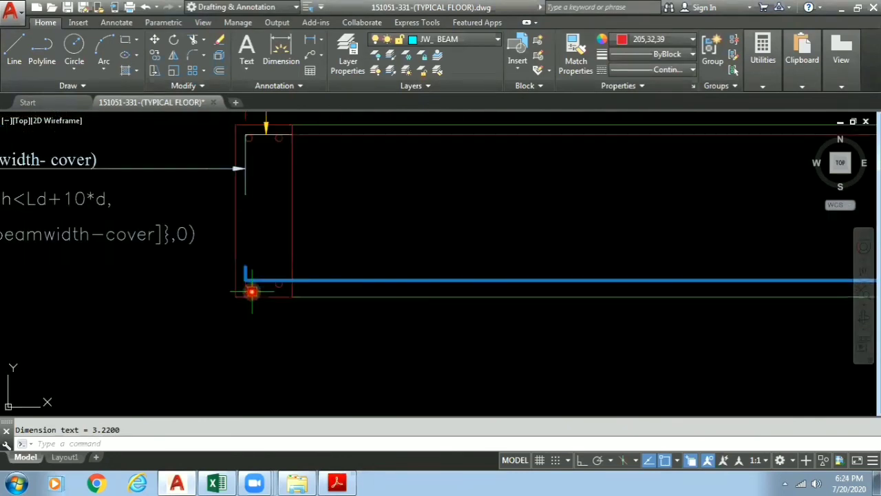
{"action": "scroll", "coordinate": [252, 291], "scroll_direction": "down", "scroll_amount": 4}
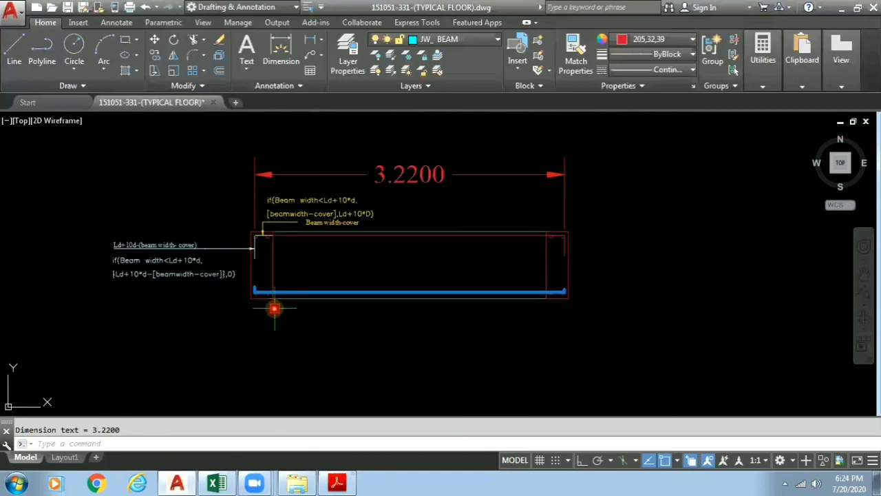
{"action": "scroll", "coordinate": [544, 303], "scroll_direction": "up", "scroll_amount": 2}
{"action": "scroll", "coordinate": [545, 303], "scroll_direction": "up", "scroll_amount": 4}
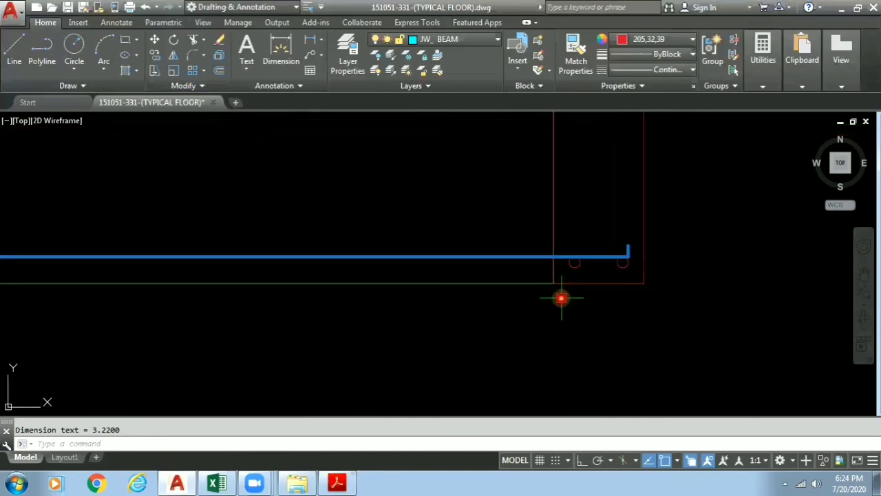
{"action": "scroll", "coordinate": [561, 298], "scroll_direction": "down", "scroll_amount": 2}
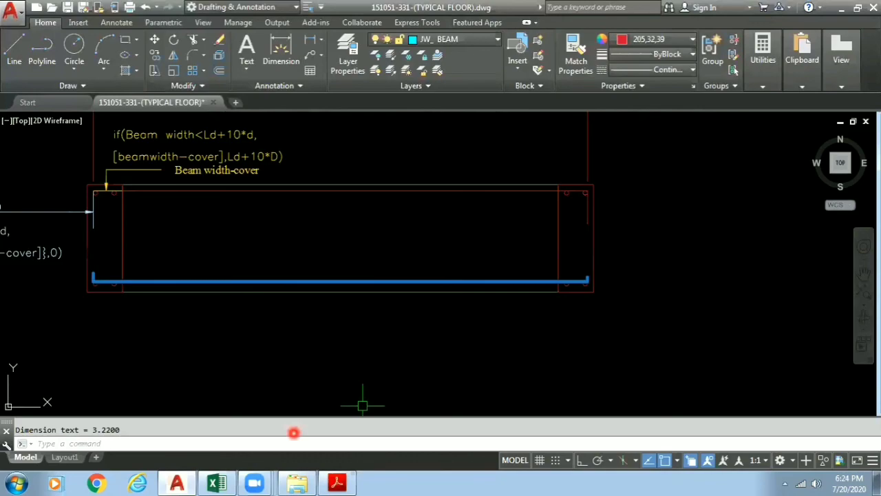
{"action": "key", "text": "alt+Tab"}
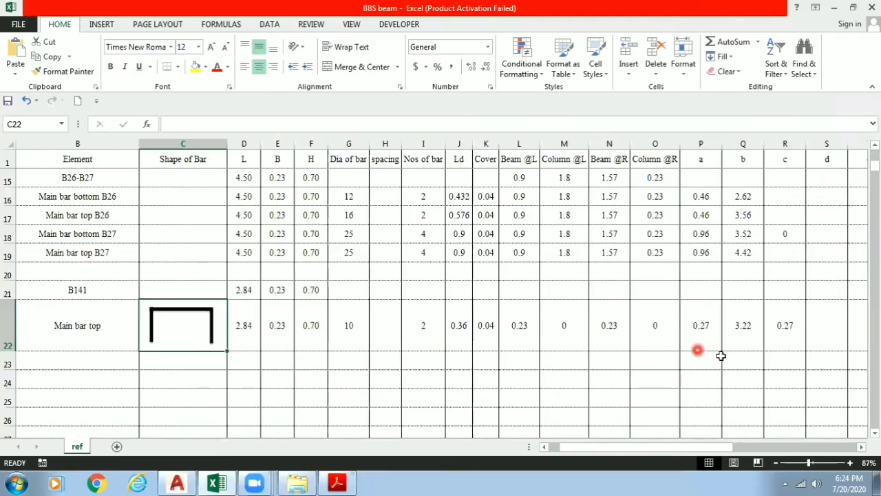
Review cells P23, Q23 and R23 below B141's main bar top, then return to AutoCAD.
{"action": "left_click", "coordinate": [712, 361]}
{"action": "left_click", "coordinate": [746, 361]}
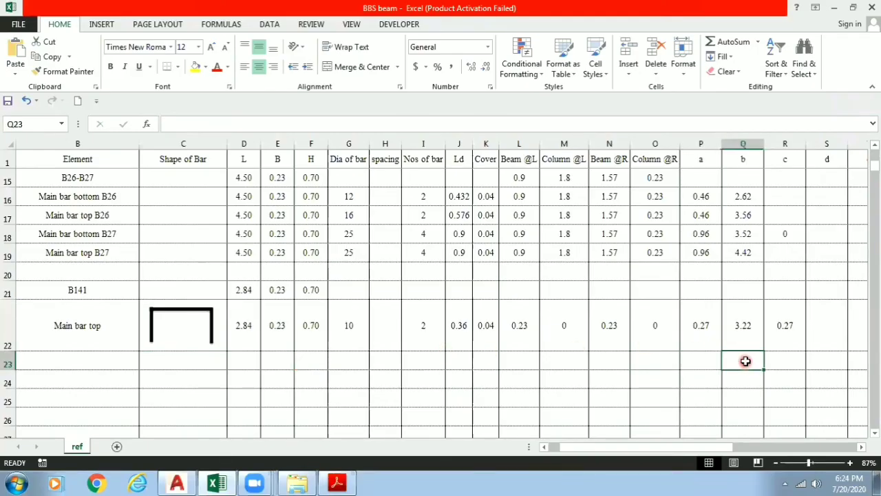
{"action": "left_click", "coordinate": [705, 362]}
{"action": "left_click", "coordinate": [776, 360]}
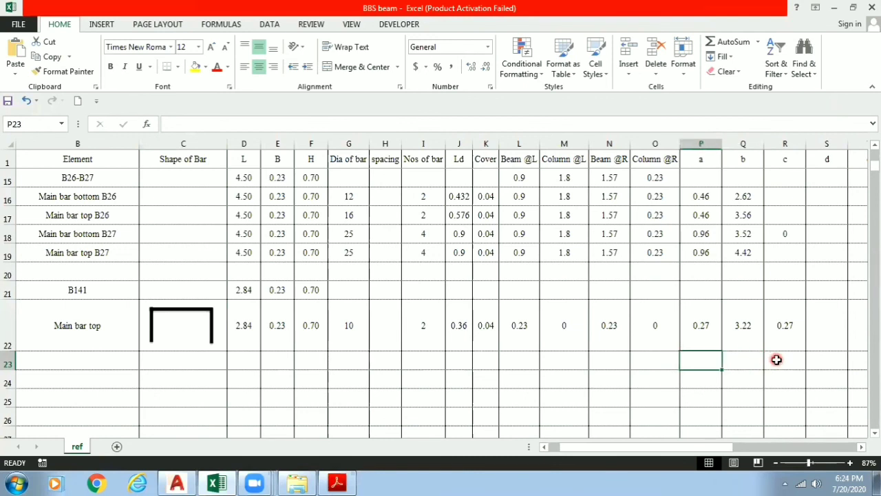
{"action": "left_click", "coordinate": [709, 363]}
{"action": "left_click", "coordinate": [785, 360]}
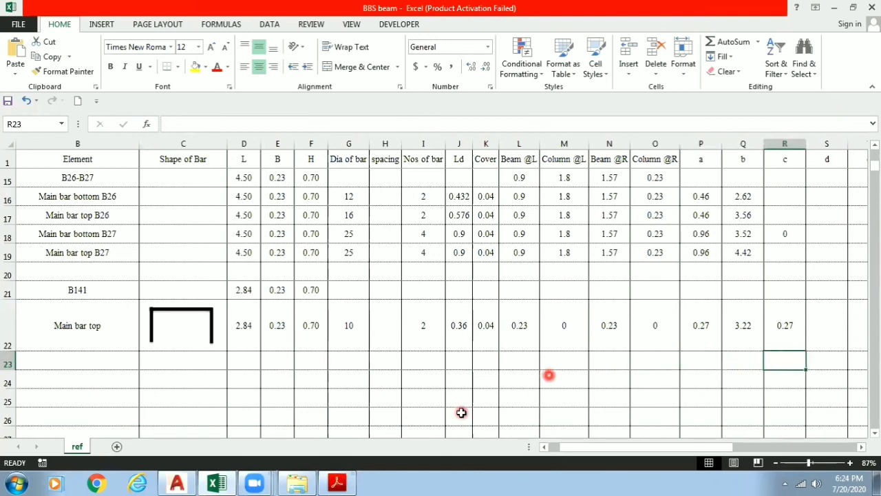
{"action": "left_click", "coordinate": [177, 483]}
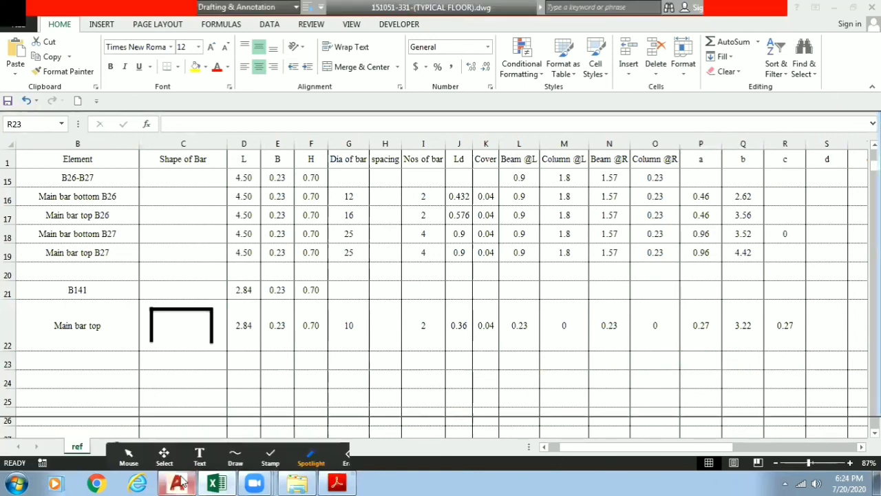